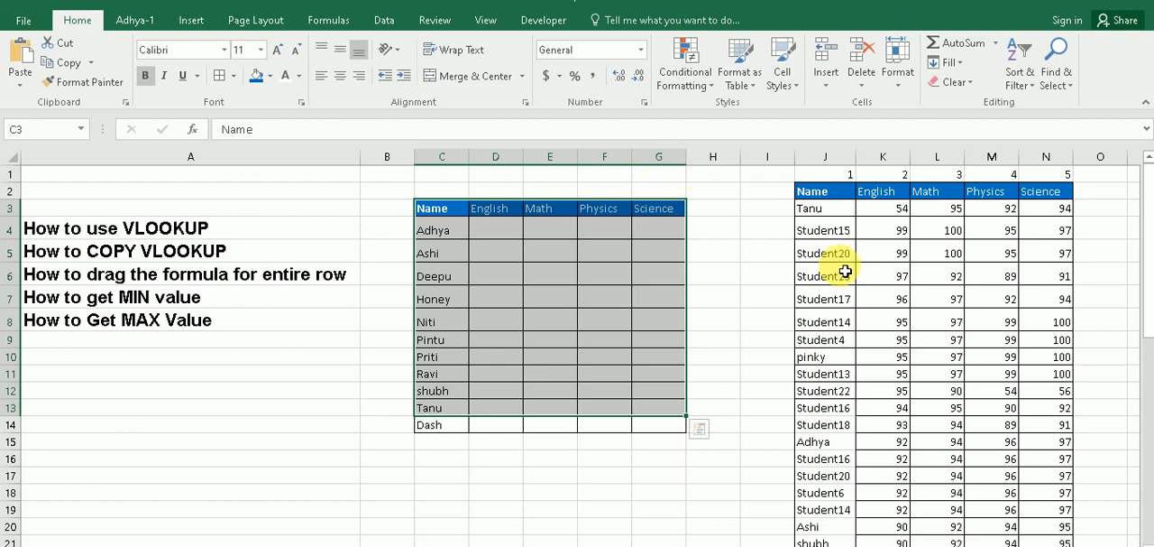
left_click(827, 260)
left_click_drag(819, 185, 822, 390)
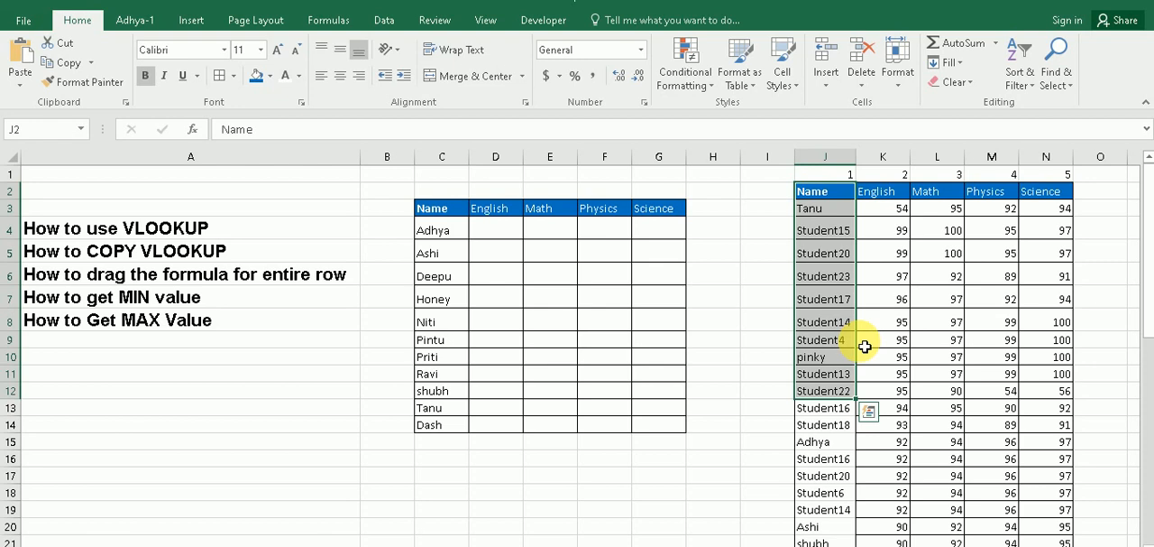
left_click_drag(431, 230, 446, 424)
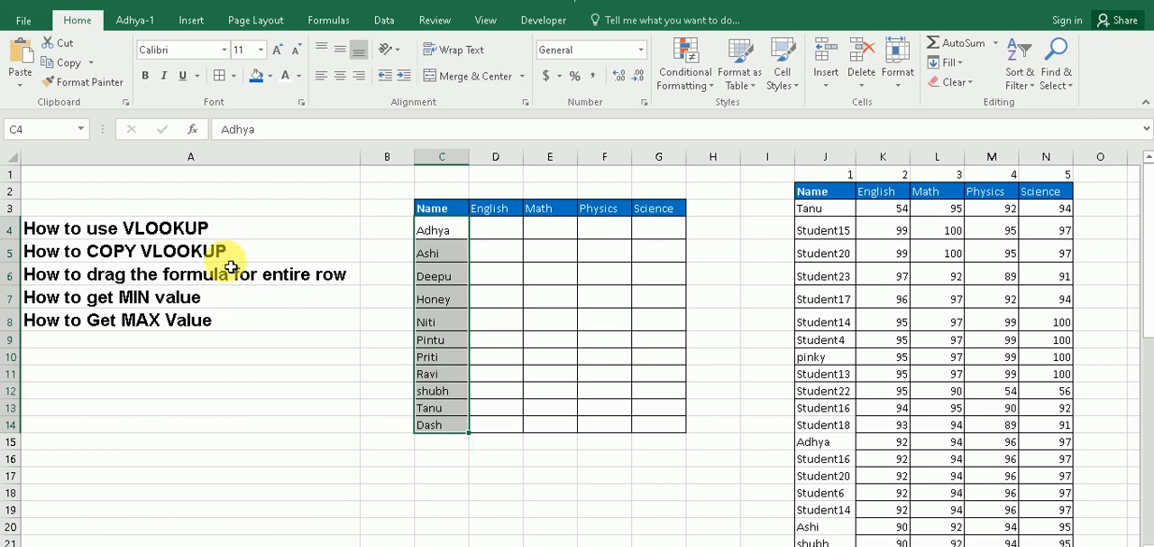
left_click_drag(248, 220, 240, 319)
left_click(180, 373)
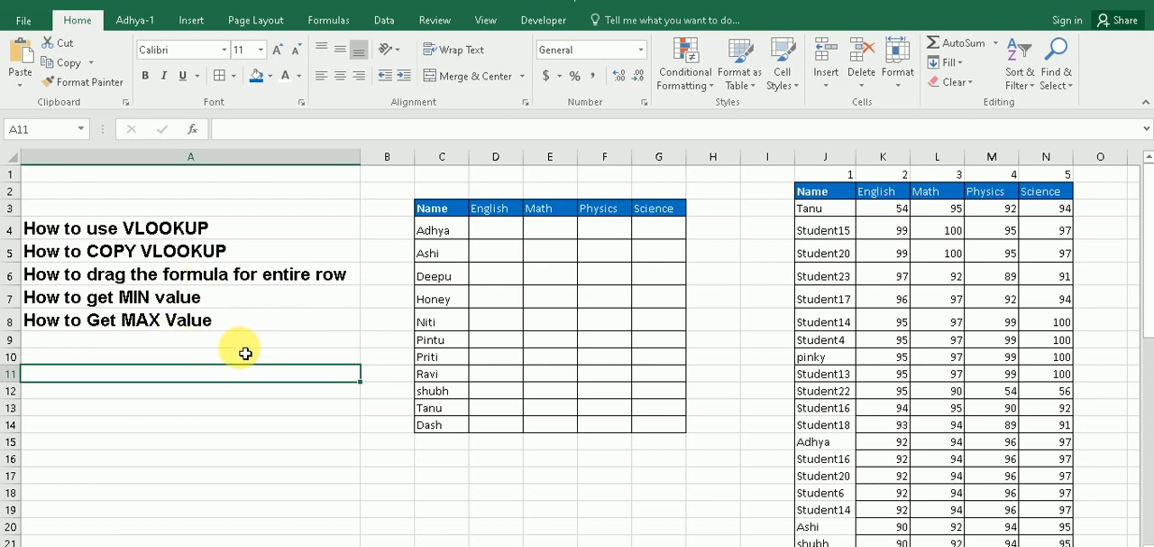
Start a VLOOKUP formula in D4 with the name in C4 as the lookup value
left_click(507, 230)
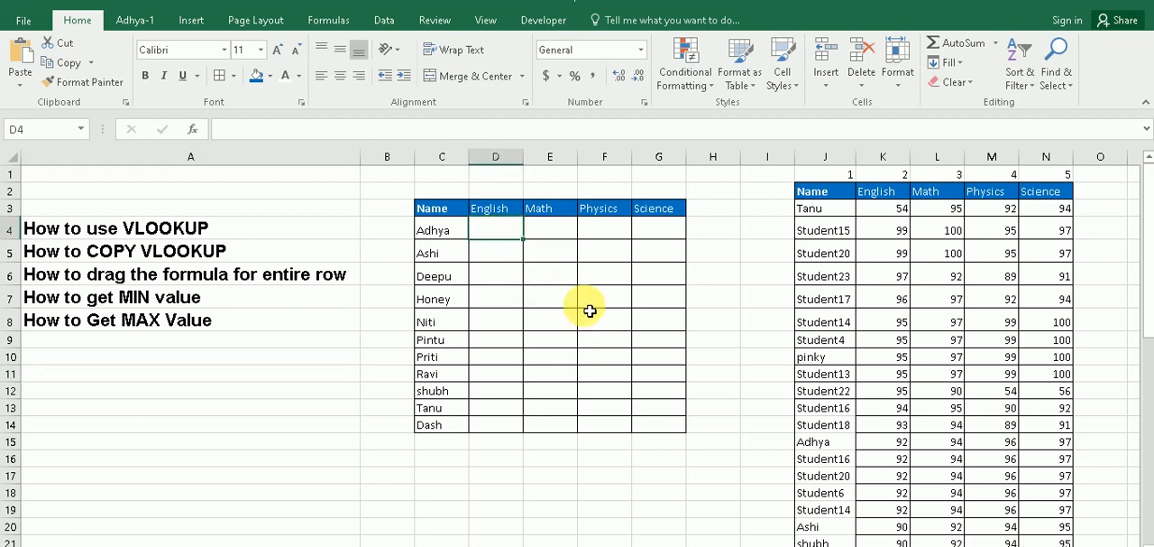
left_click(442, 230)
left_click(497, 235)
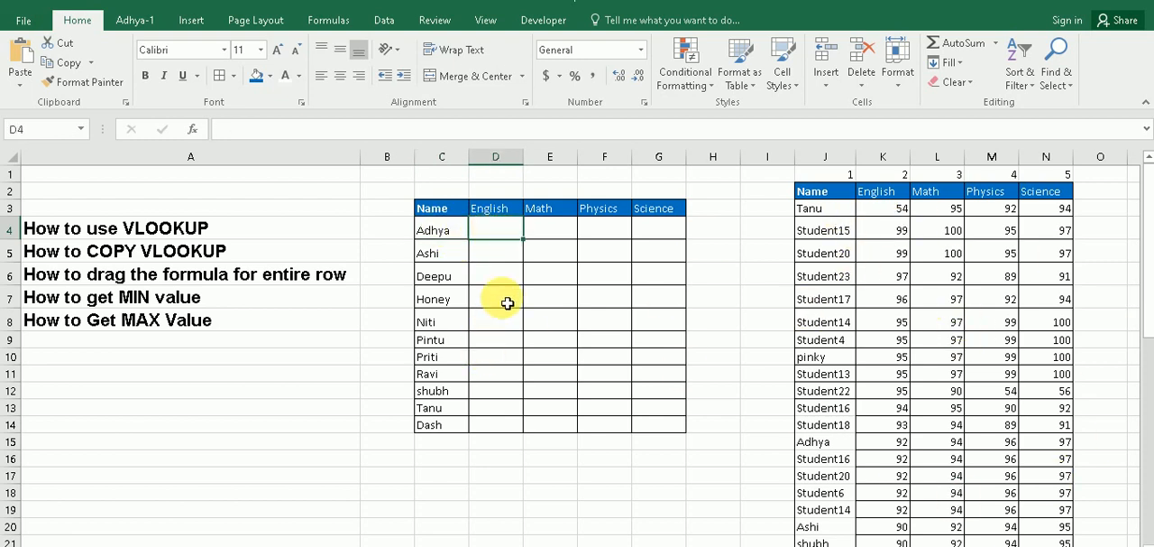
type("=")
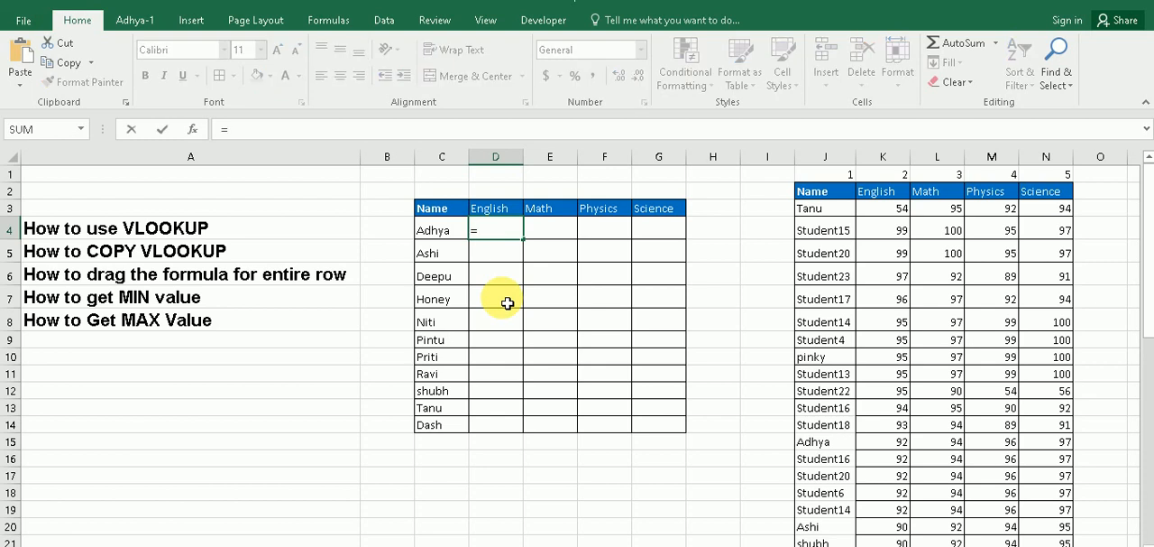
type("vl")
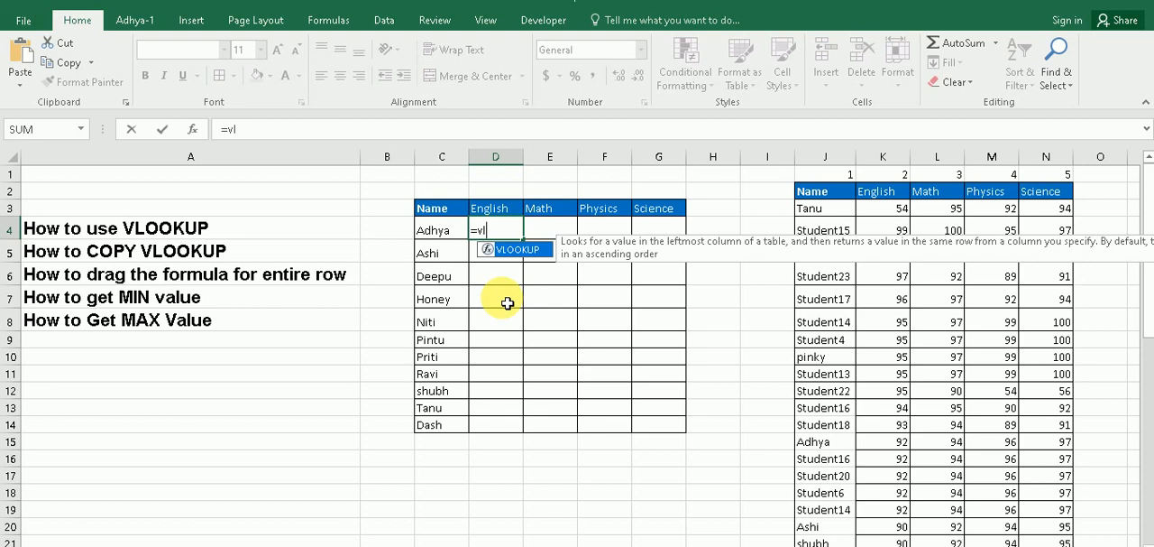
key("Tab")
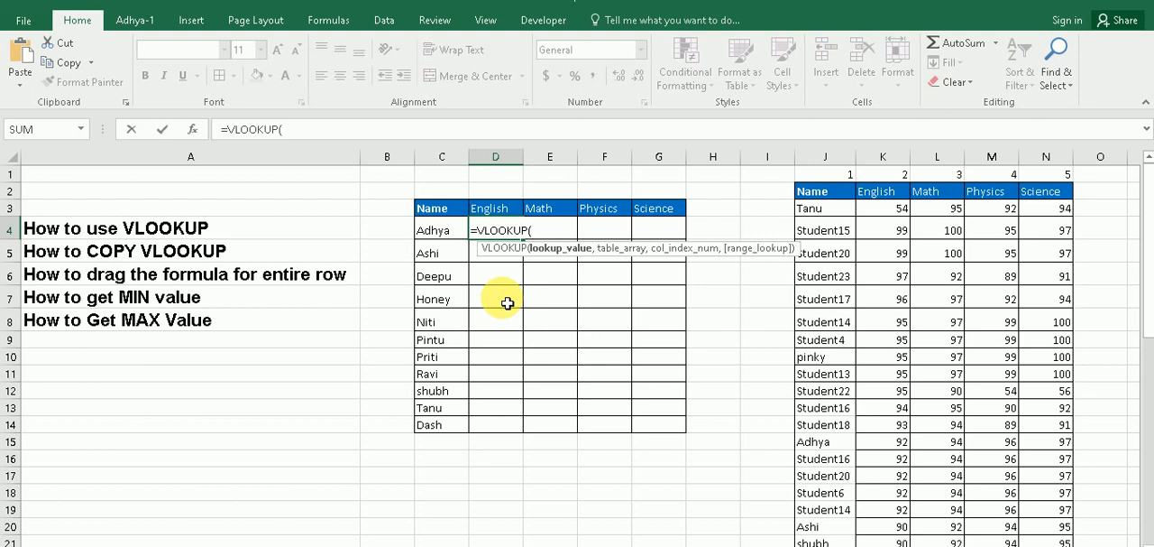
left_click(444, 237)
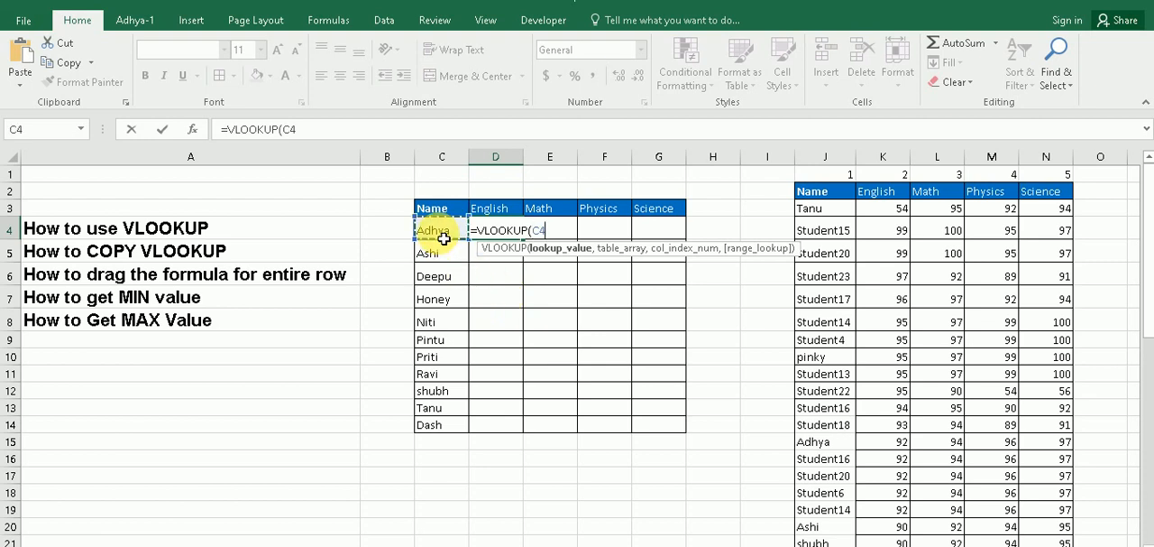
type(",")
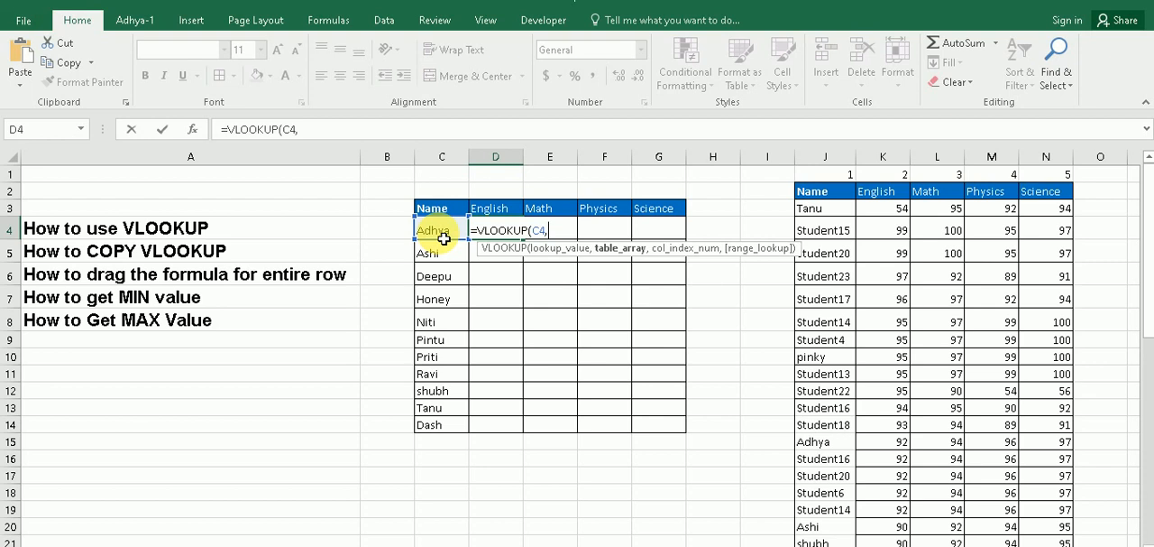
Set the table array of the D4 VLOOKUP to the full marks table, J2:N50
left_click_drag(815, 190, 1023, 304)
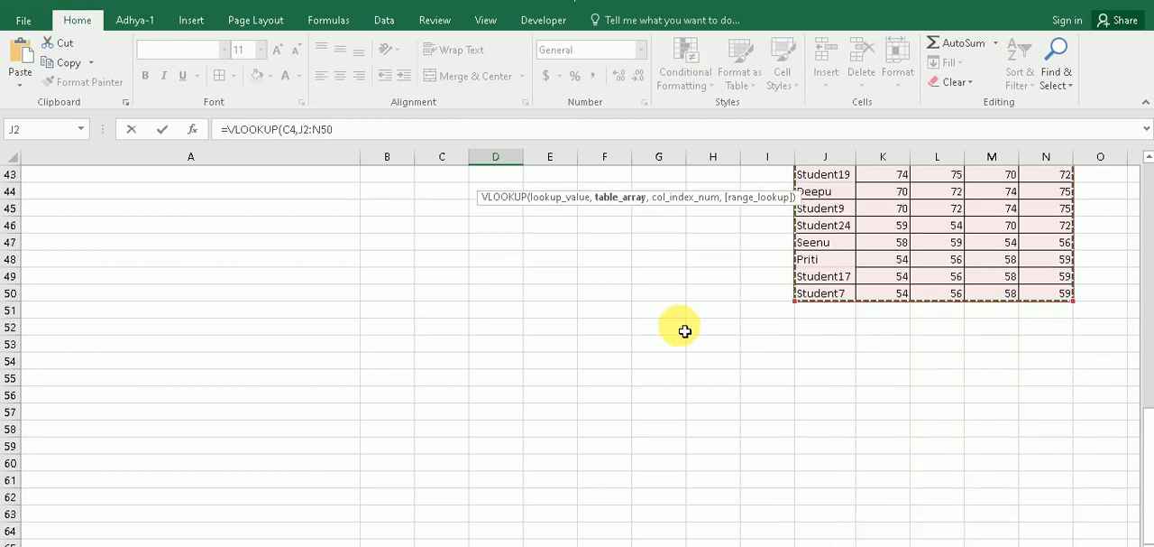
scroll(618, 246, "up", 7)
scroll(618, 246, "up", 7)
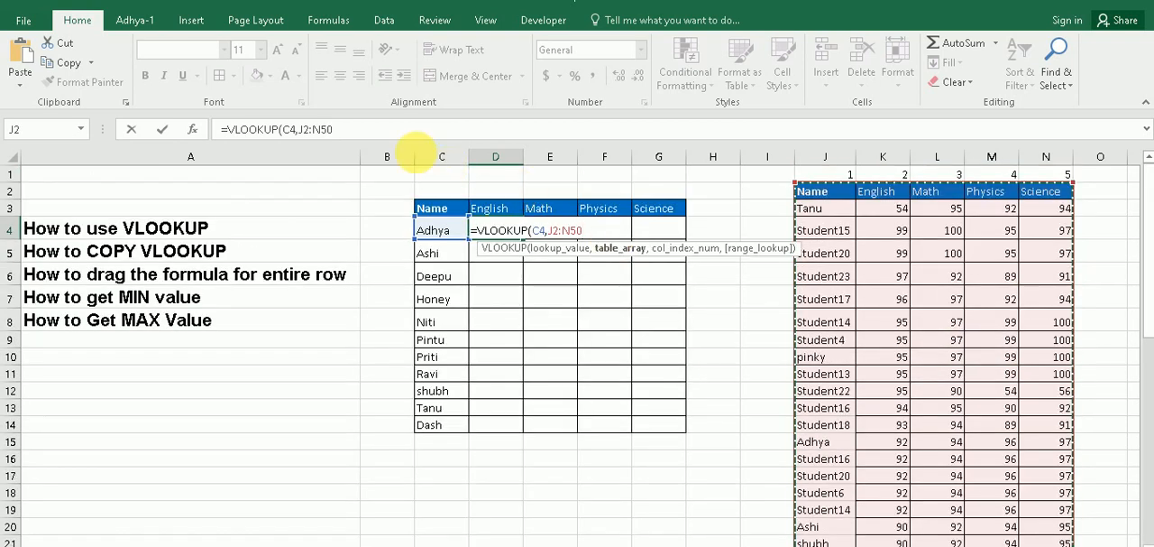
left_click(405, 135)
Complete the D4 VLOOKUP with column index 2 and range lookup 0 for an exact match, and enter the formula
type(",2")
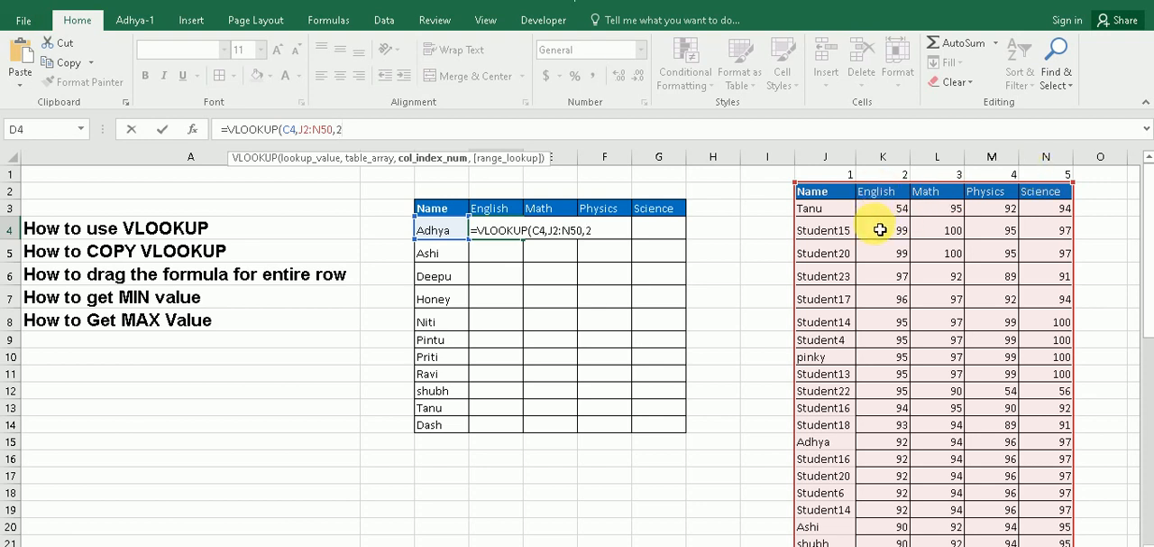
type(",")
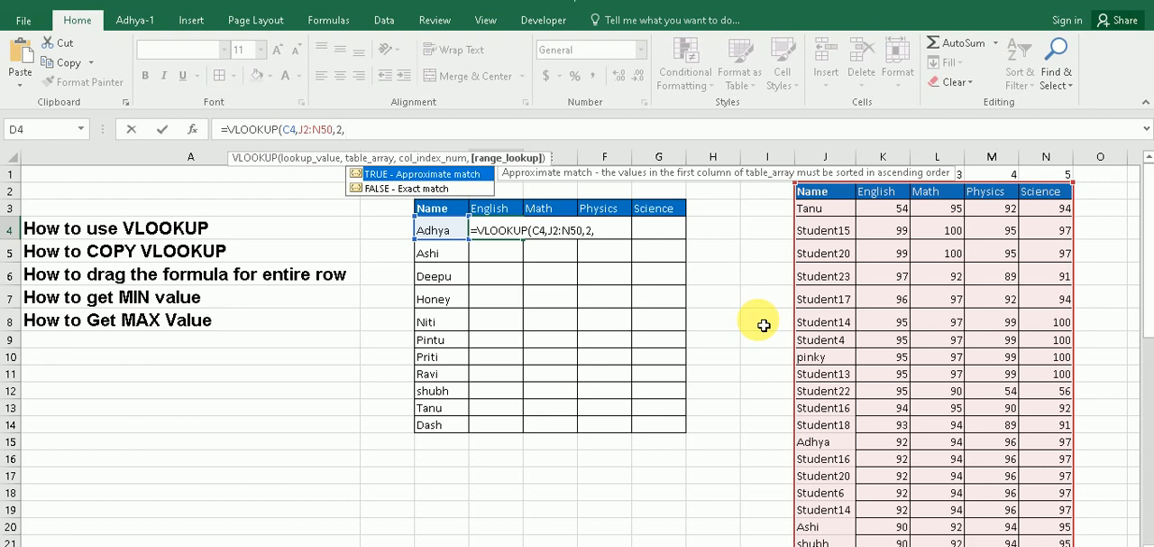
type("0)")
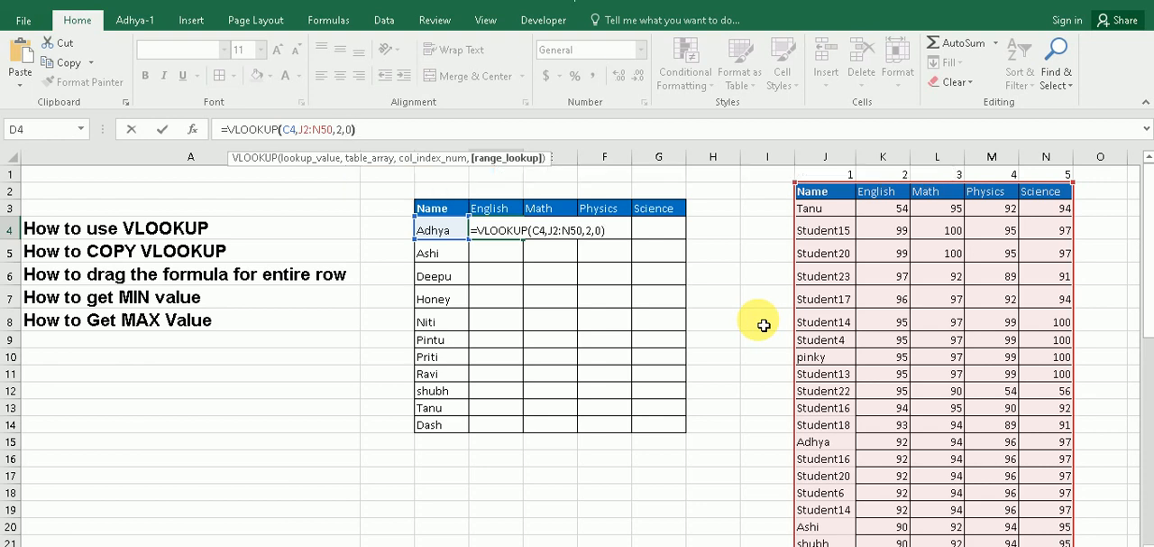
key("Return")
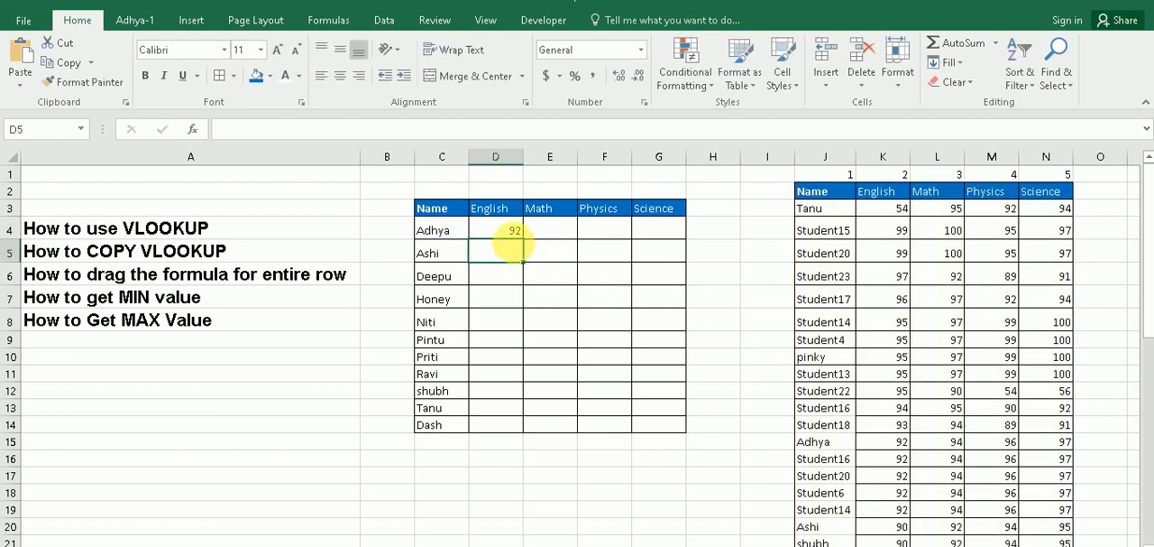
Check the D4 lookup result against the same student's English mark in the source table
left_click(503, 228)
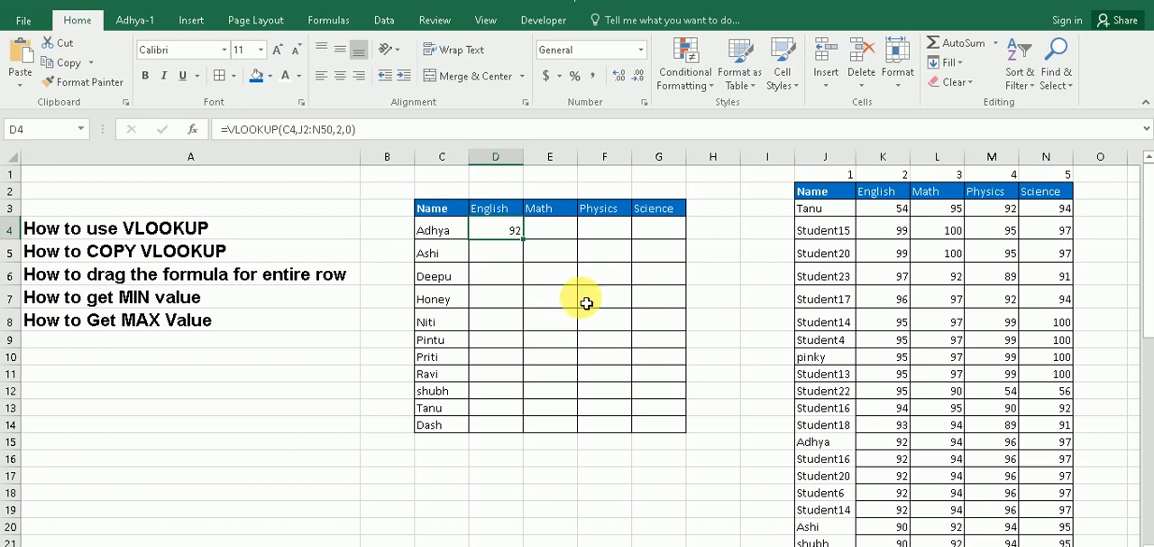
left_click(827, 230)
scroll(882, 387, "down", 6)
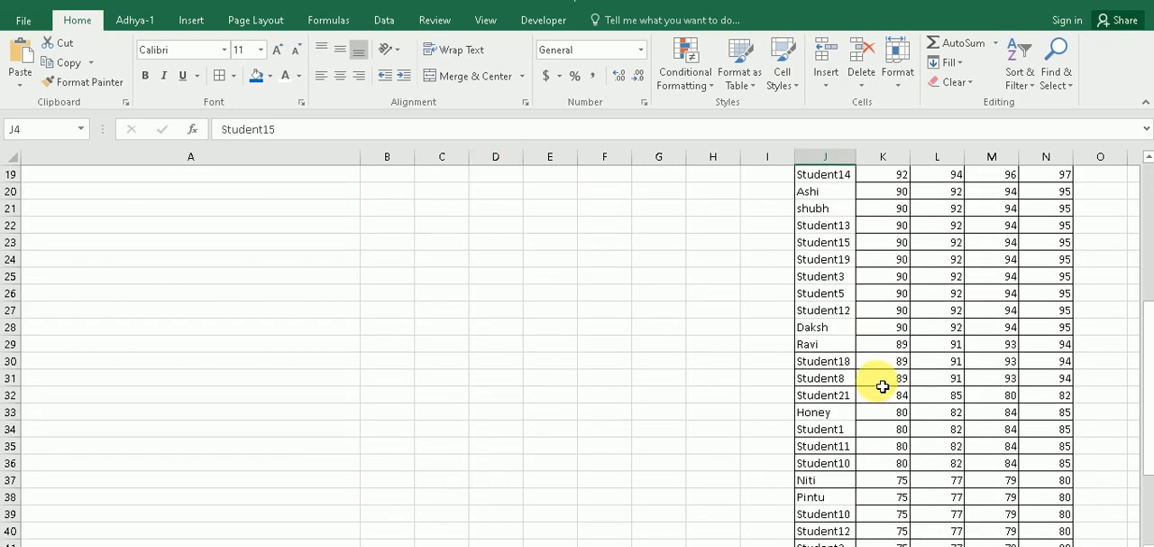
scroll(882, 387, "down", 5)
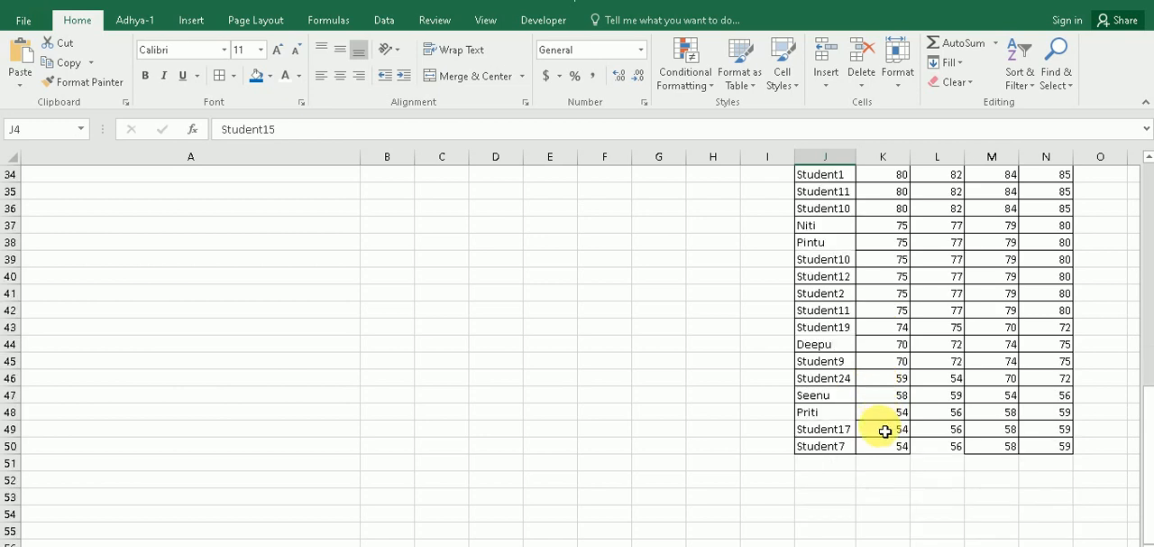
scroll(850, 447, "up", 3)
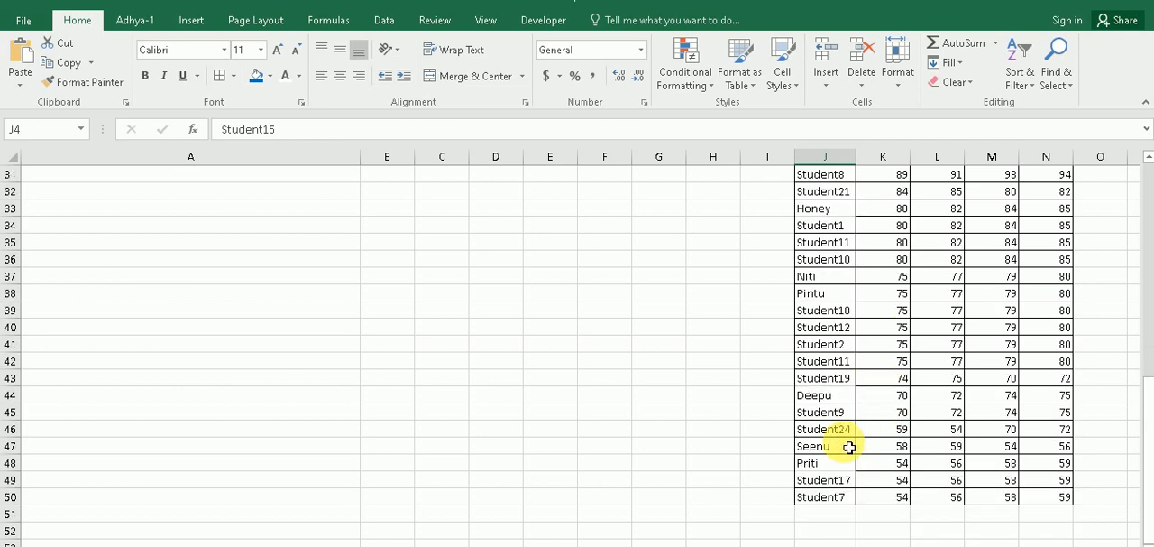
scroll(850, 447, "up", 3)
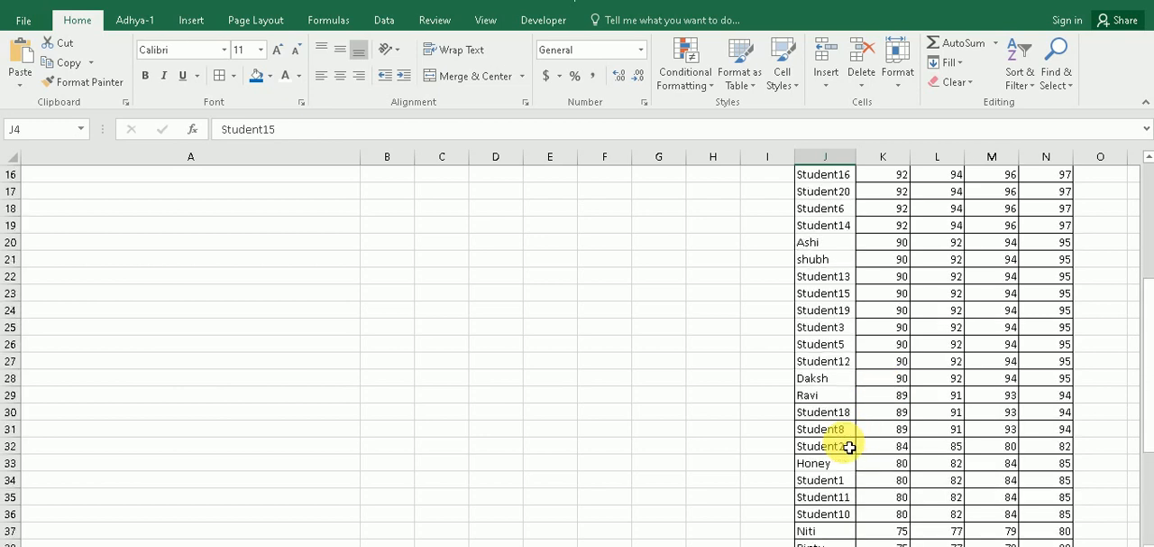
scroll(848, 442, "up", 2)
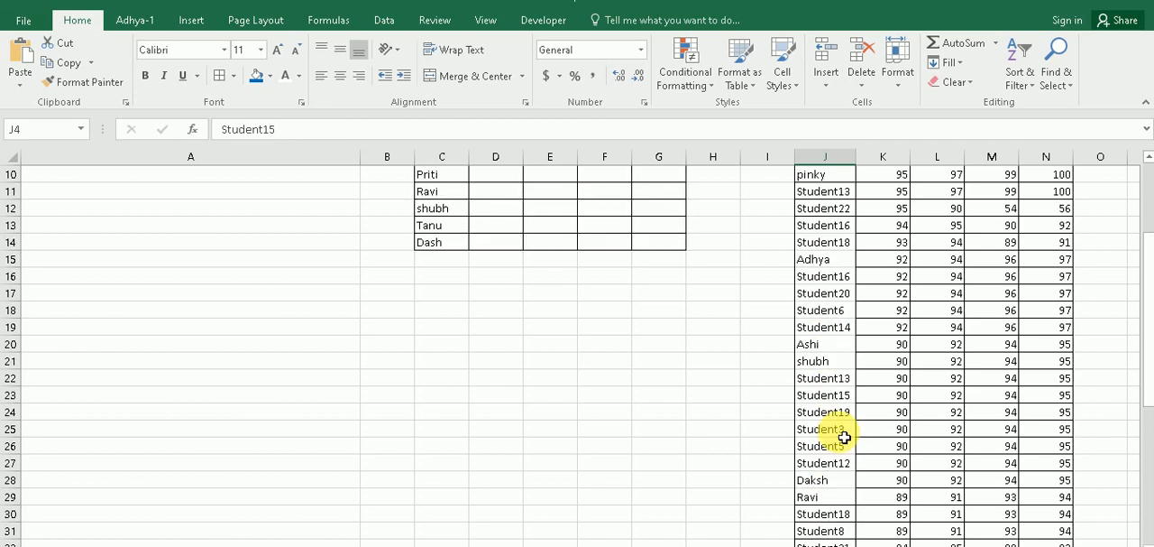
left_click(814, 259)
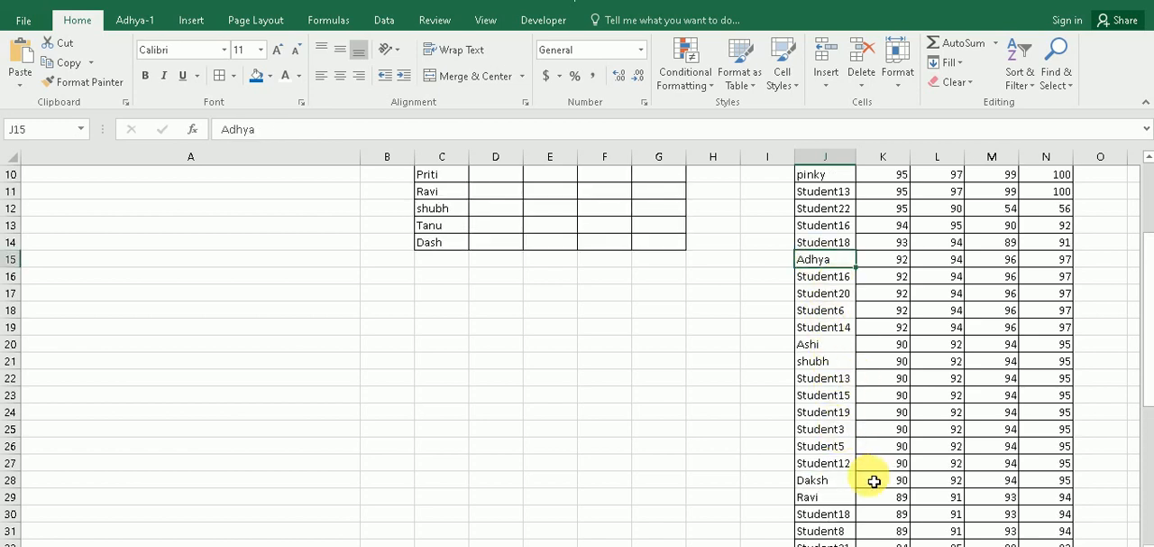
scroll(876, 469, "up", 1)
left_click(884, 324)
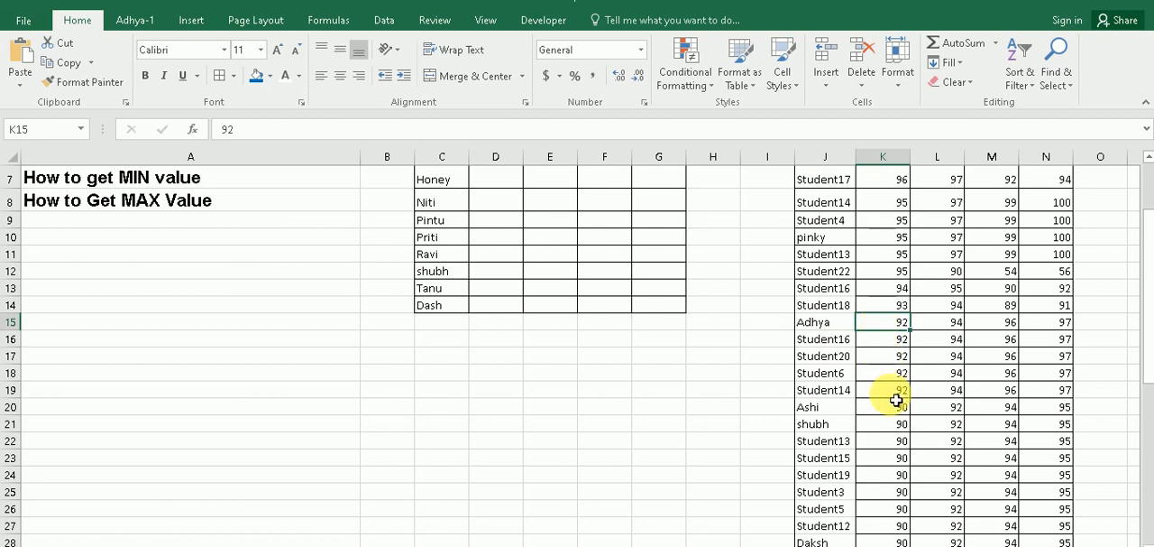
scroll(809, 411, "up", 2)
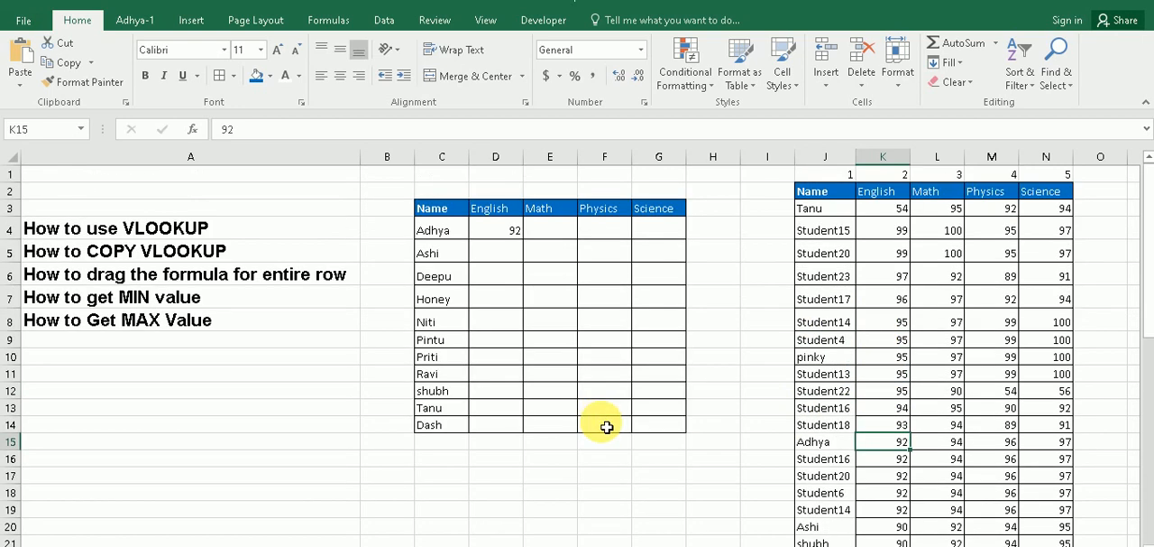
Try filling the D4 lookup formula down the English column to D14, and undo the fill
left_click(505, 235)
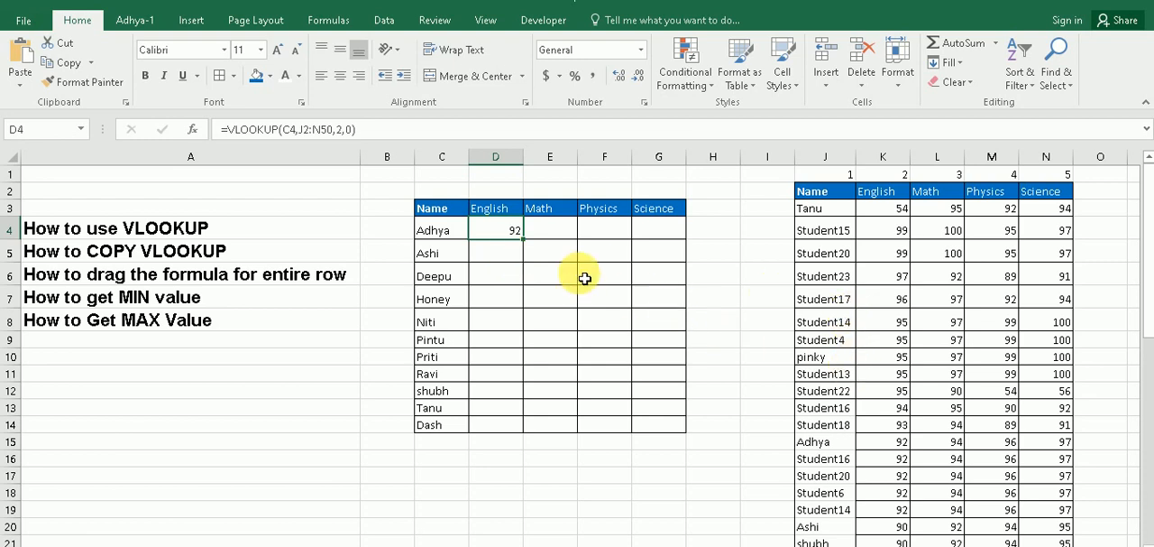
left_click(499, 253)
left_click(505, 234)
left_click_drag(523, 238, 523, 426)
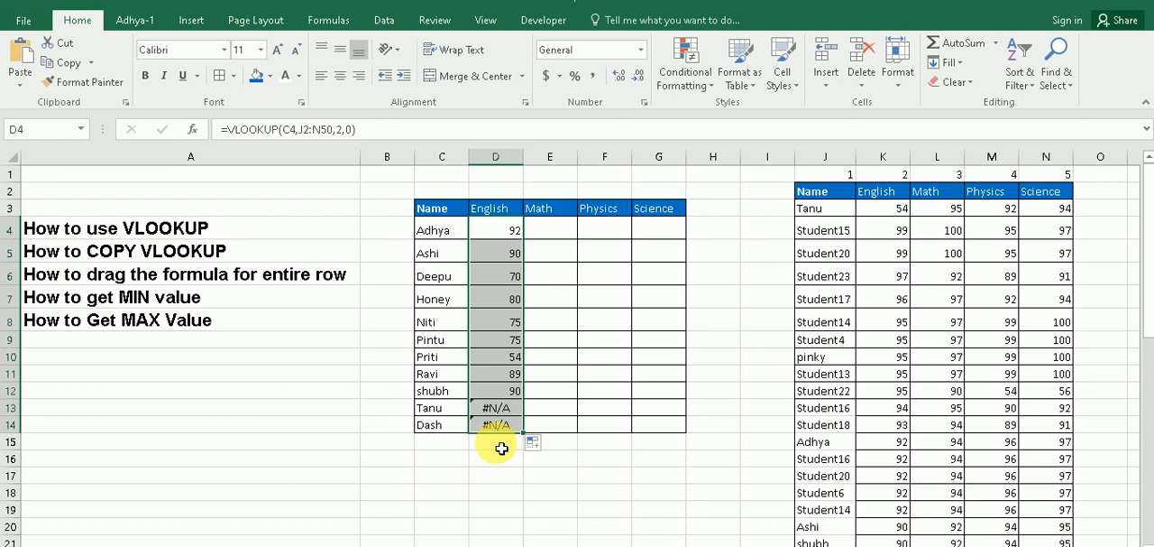
key("ctrl+z")
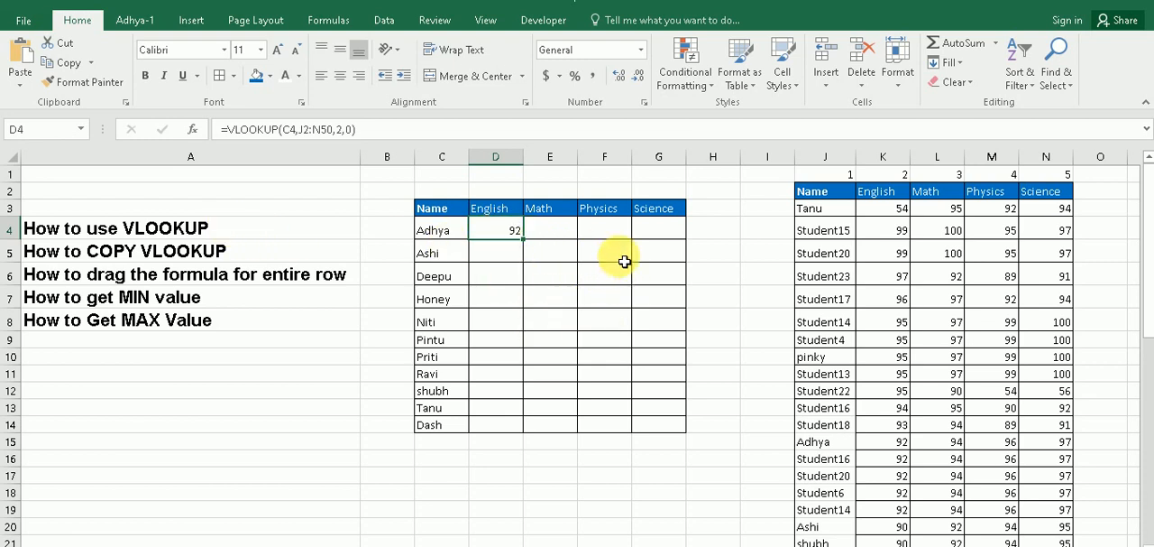
Start a VLOOKUP formula in G4 under Science with C4 as the lookup value
left_click(646, 229)
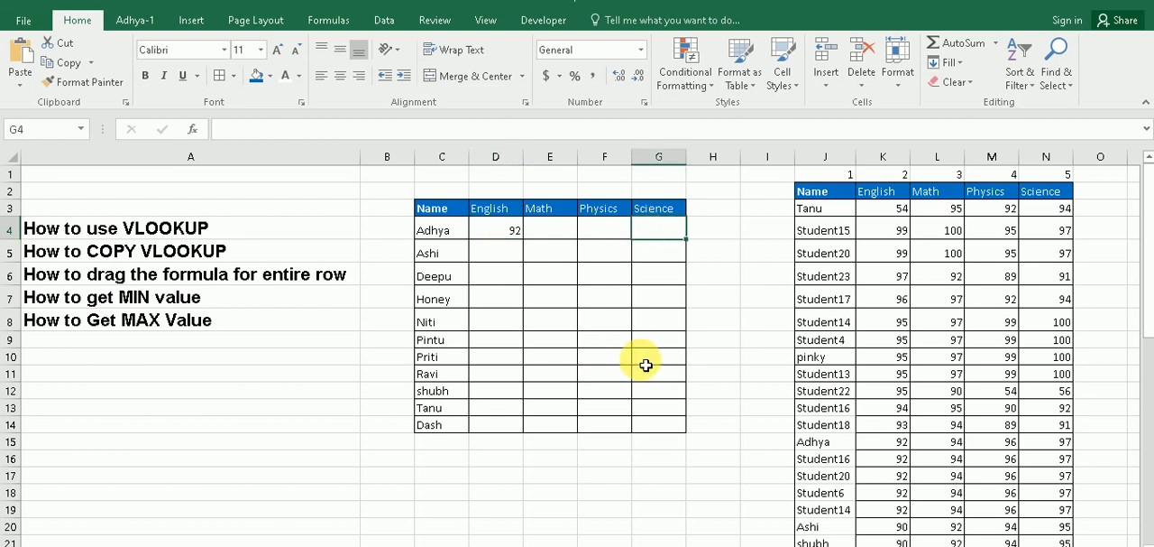
type("=vlo")
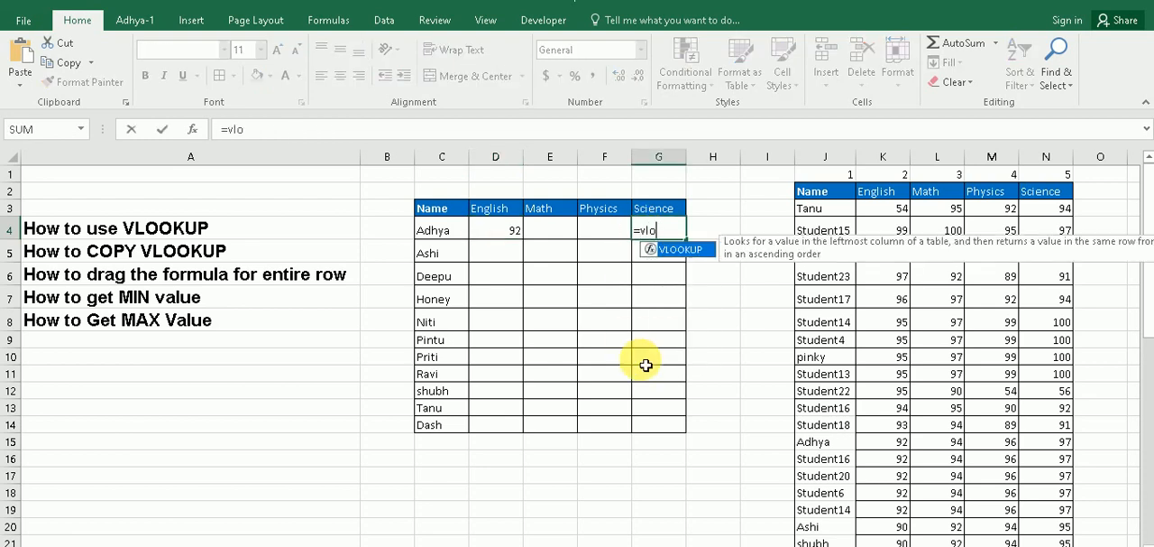
key("Tab")
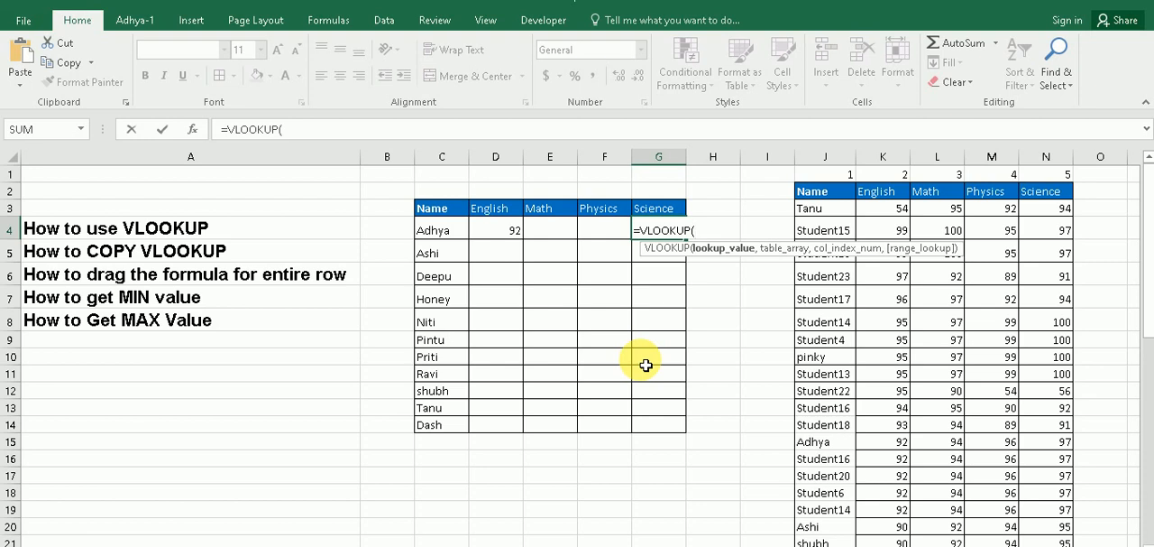
left_click(440, 236)
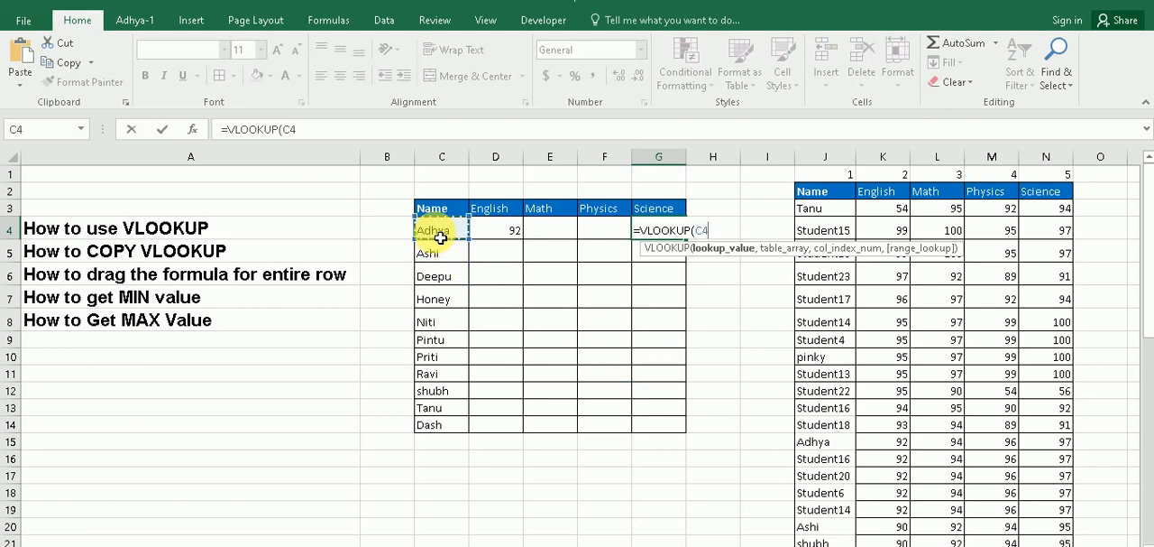
type(",")
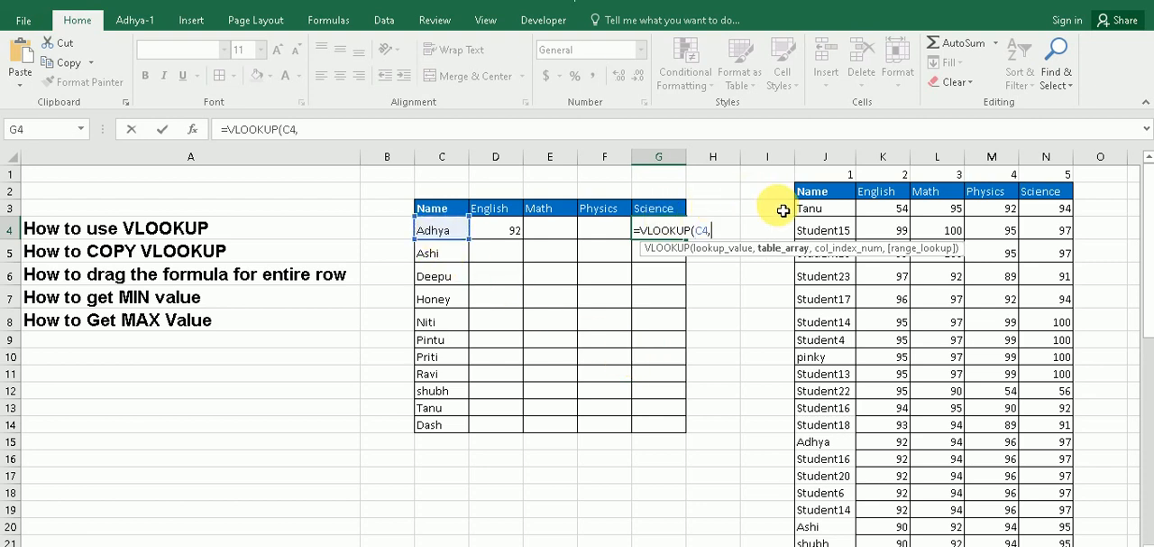
Set the table array of the G4 VLOOKUP to J2:N50 and continue to the column index argument
left_click_drag(850, 199, 1029, 439)
left_click_drag(1046, 492, 1042, 519)
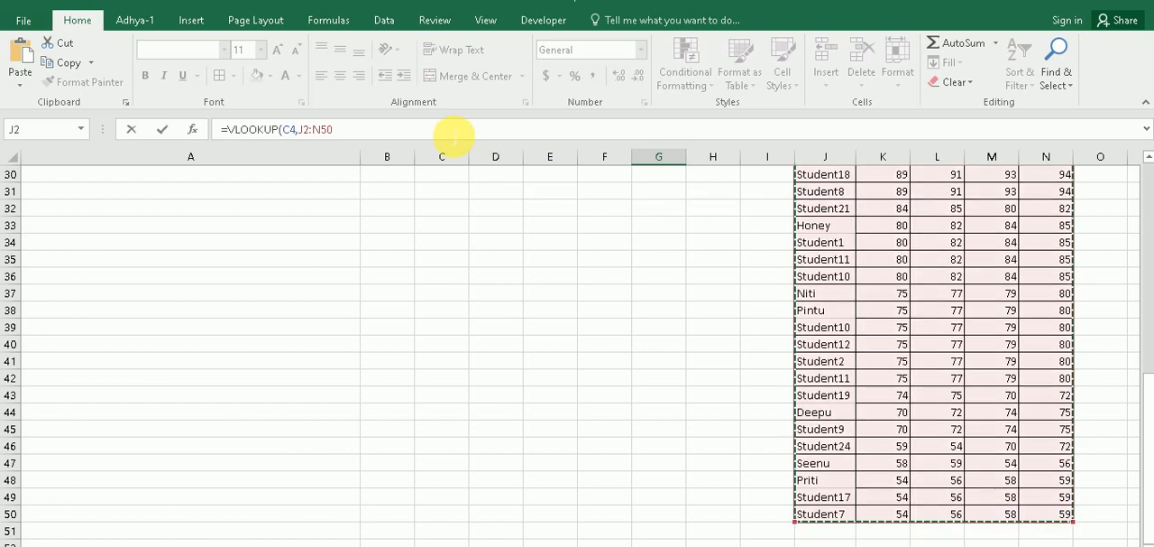
type(",")
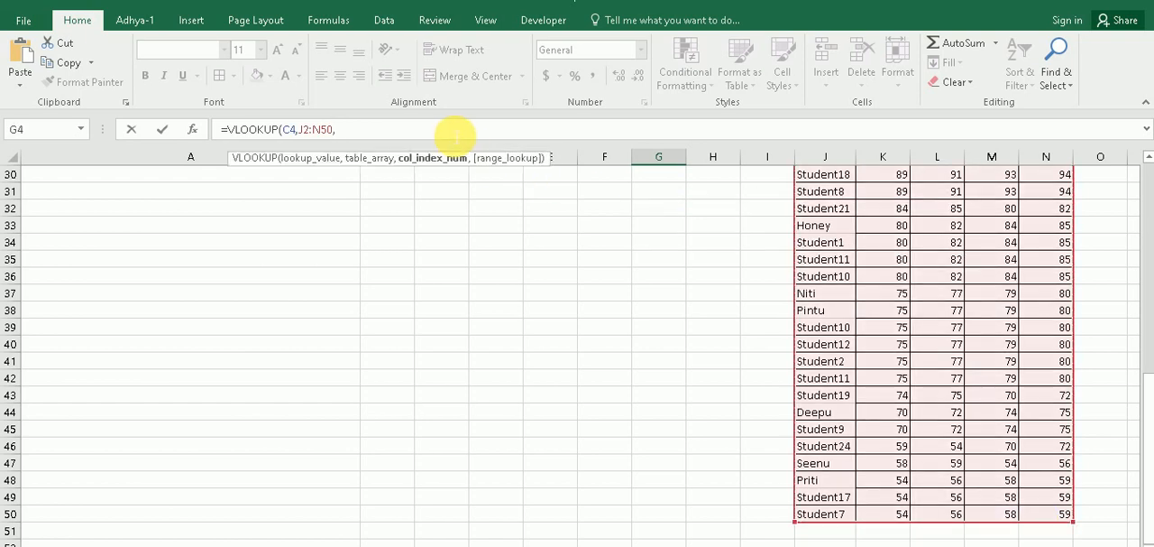
Complete the VLOOKUP in G4 with column index 5 and range lookup 0 for an exact match
left_click_drag(1148, 390, 1141, 181)
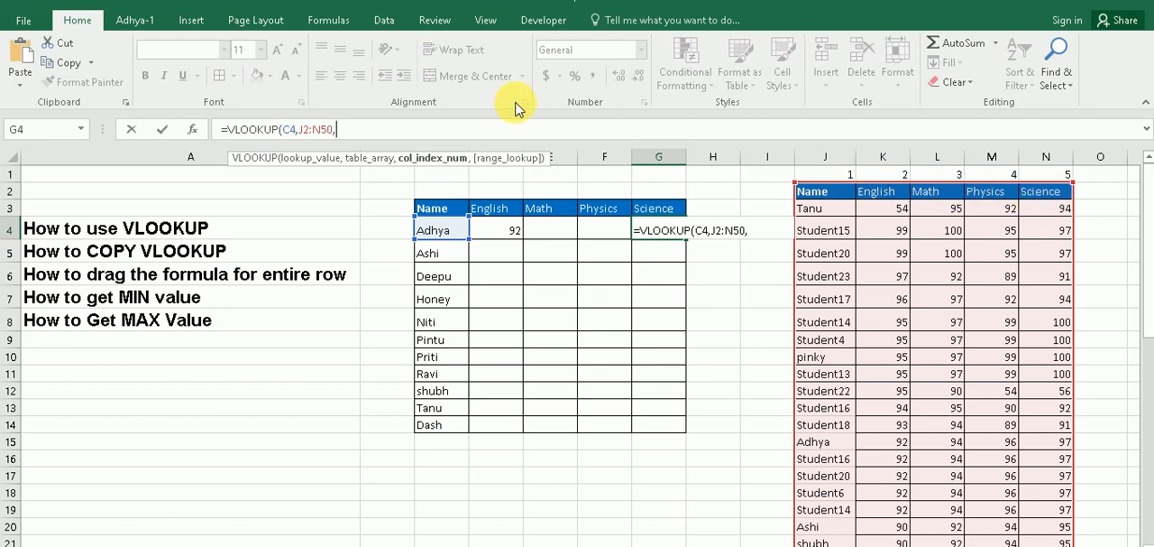
type("5")
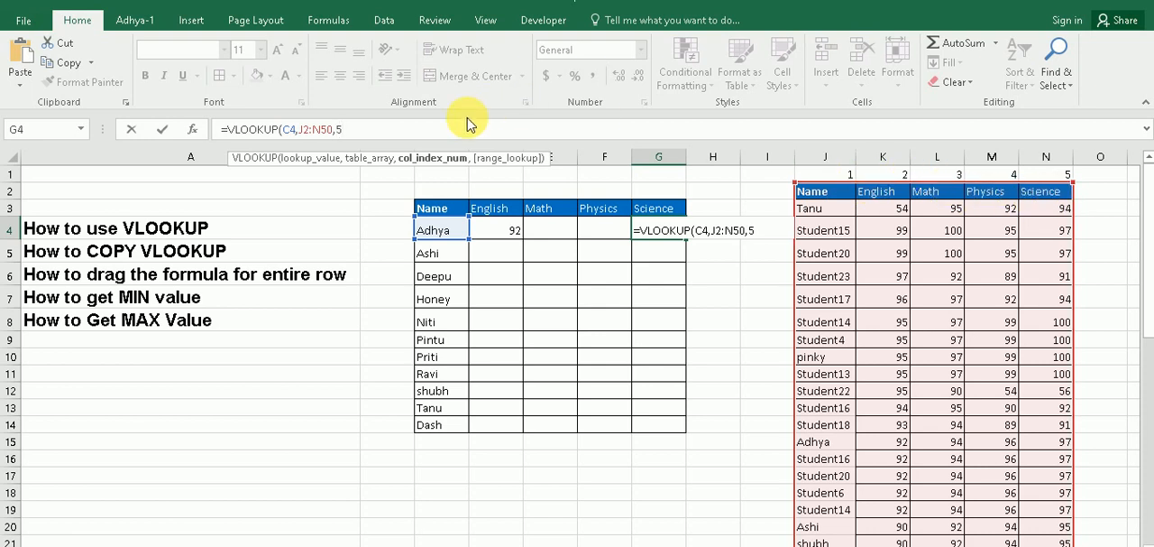
type(",0")
key("BackSpace")
type("0)")
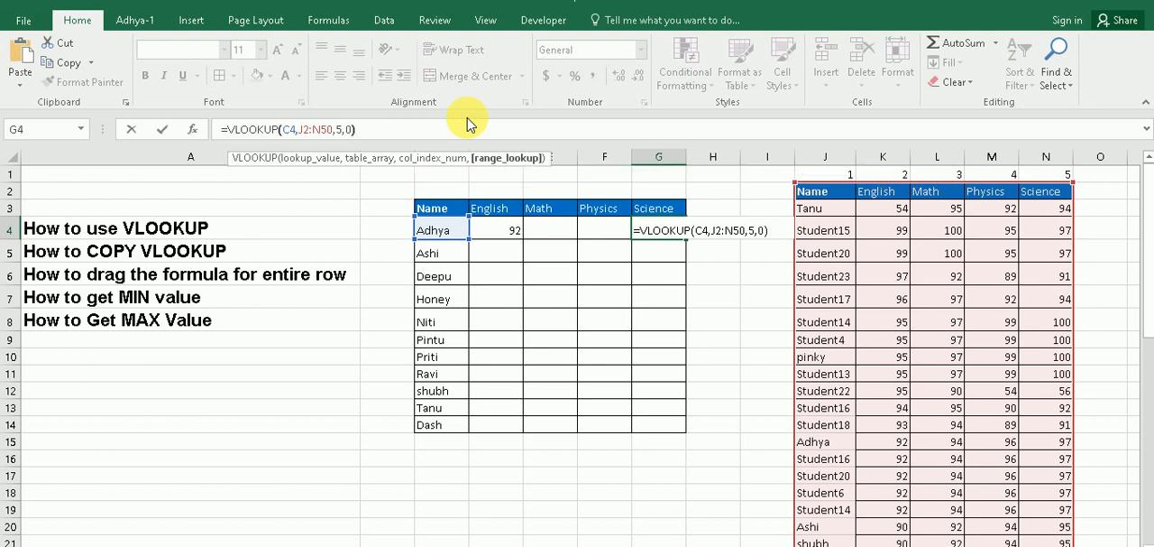
key("Return")
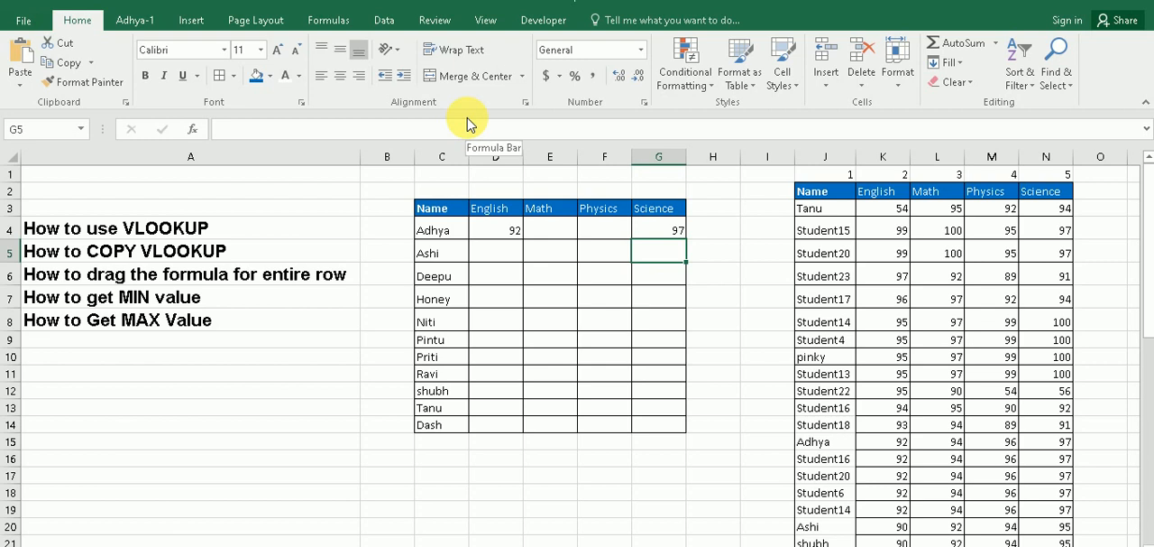
Check the G4 lookup result against the same student's Science mark in row 15 of the source table
left_click(656, 231)
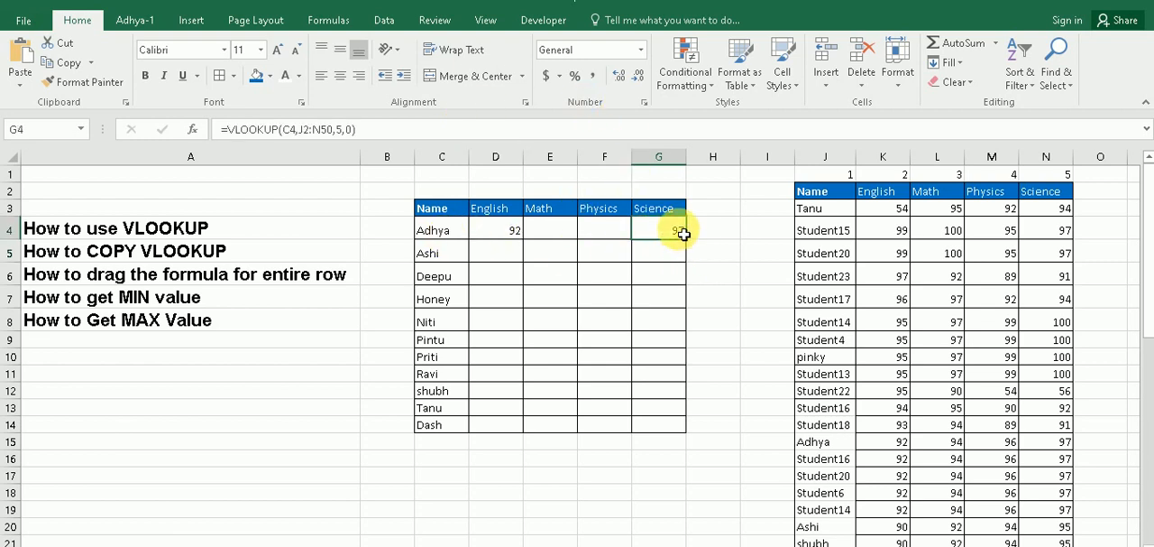
left_click(816, 442)
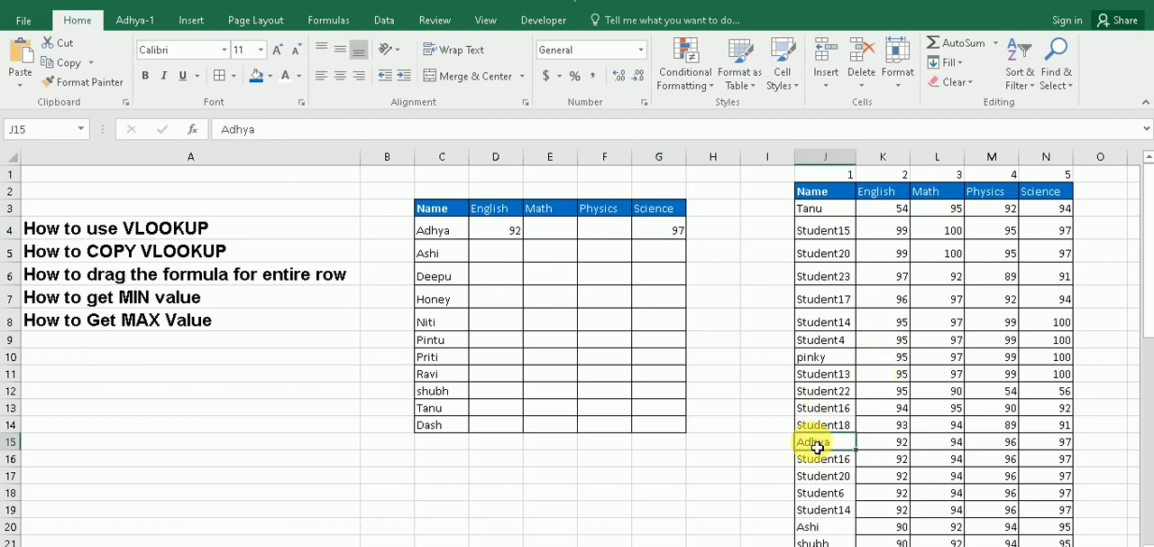
left_click(1060, 442)
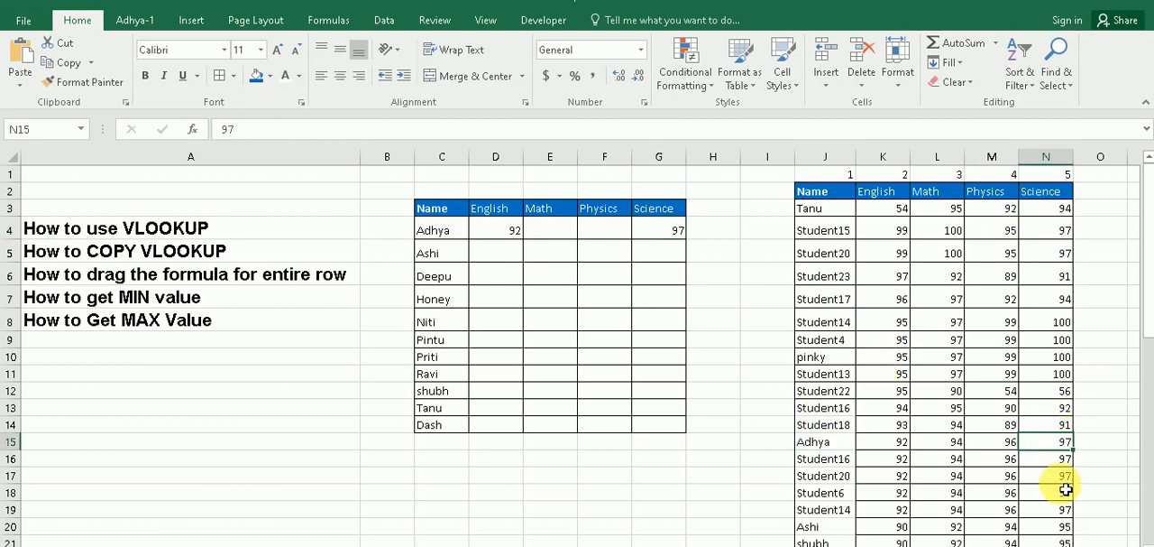
left_click(554, 274)
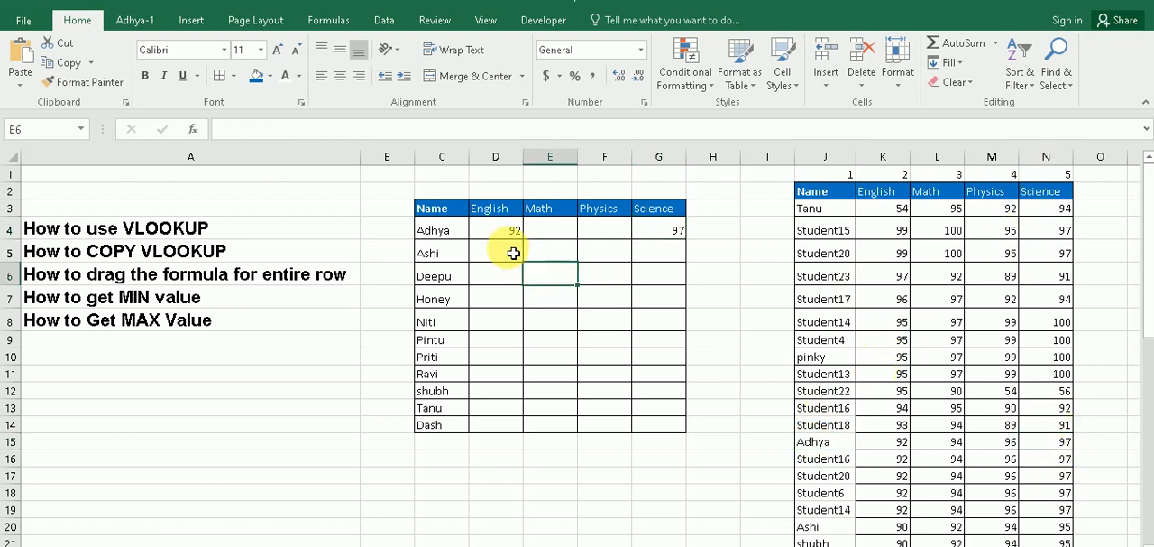
left_click(66, 261)
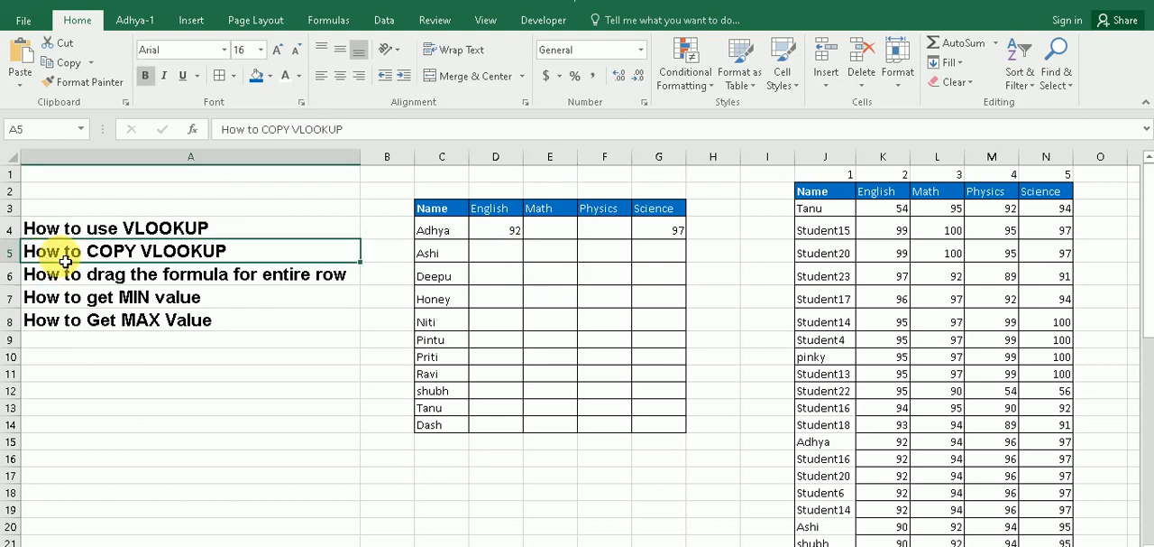
Copy the D4 lookup formula into E4 under Math and F4 under Physics
left_click(499, 233)
key("ctrl+c")
left_click(557, 232)
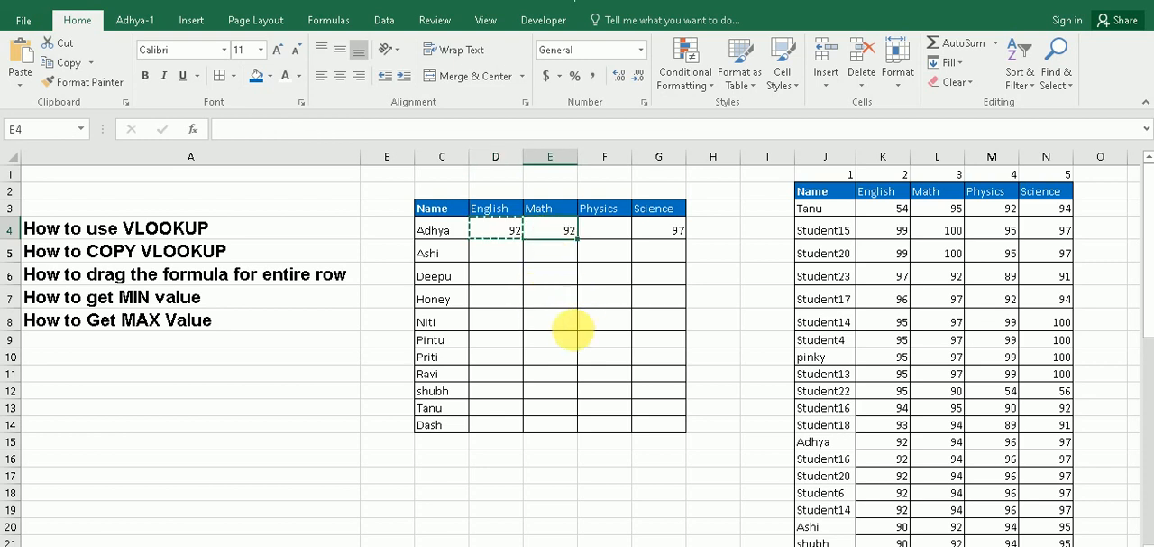
key("ctrl+v")
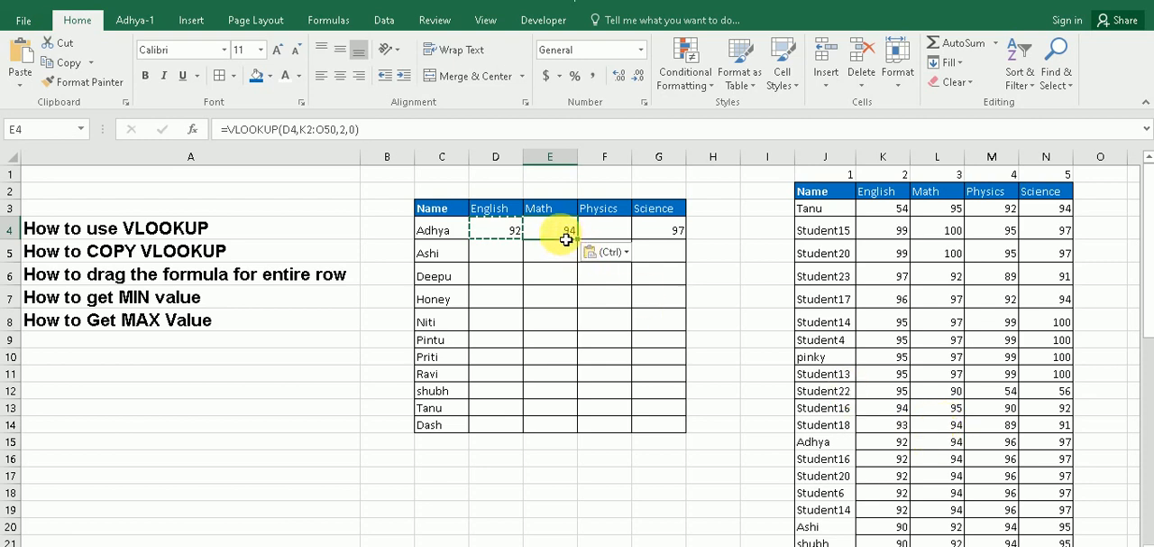
left_click(600, 232)
key("ctrl+v")
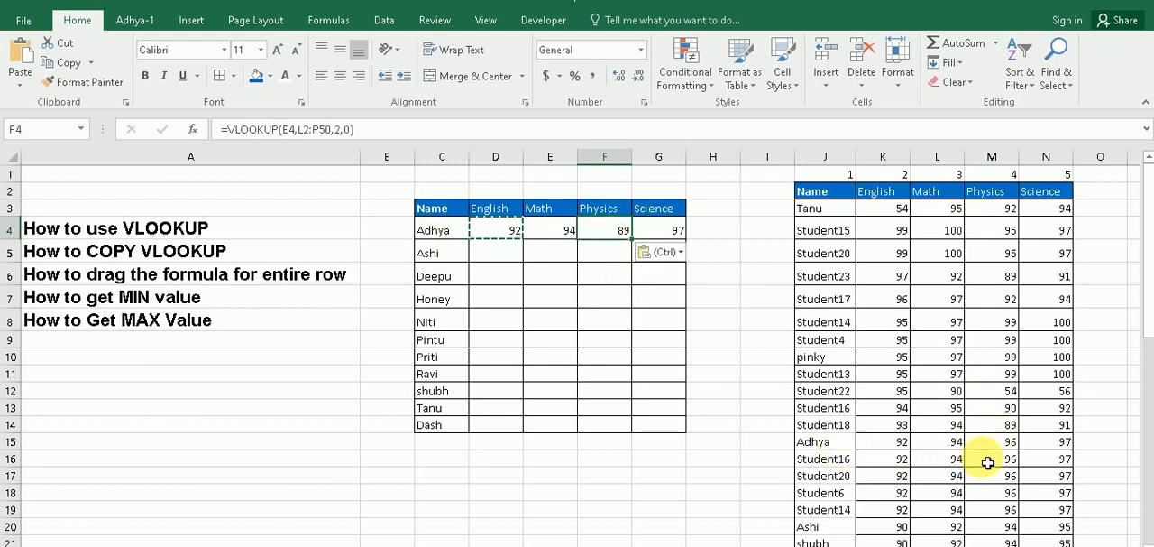
Compare the row 4 lookup results under Math, Physics and Science with the marks in the source table
left_click(1003, 426)
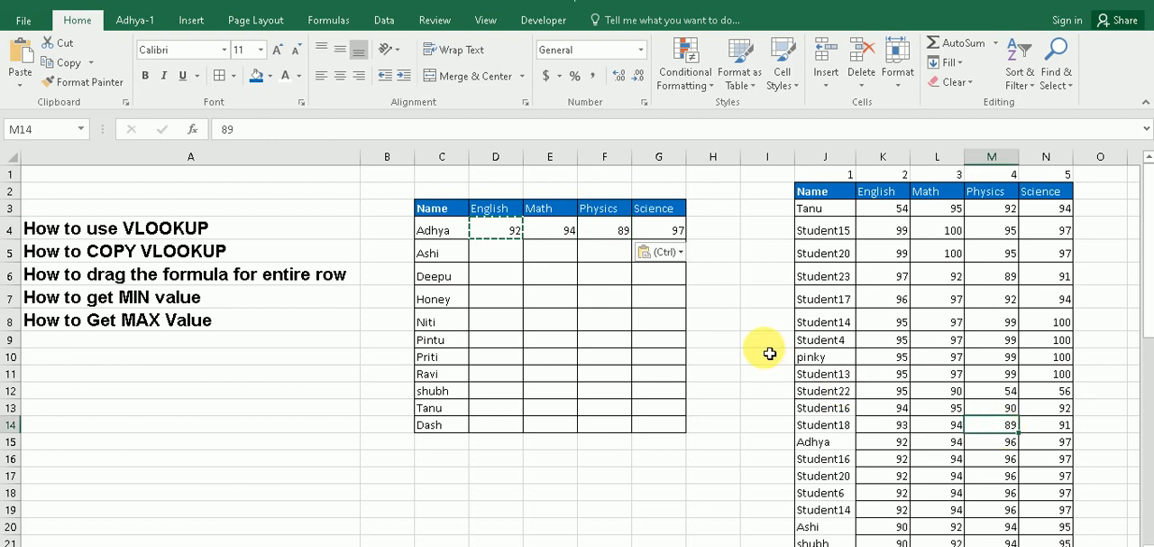
left_click(676, 229)
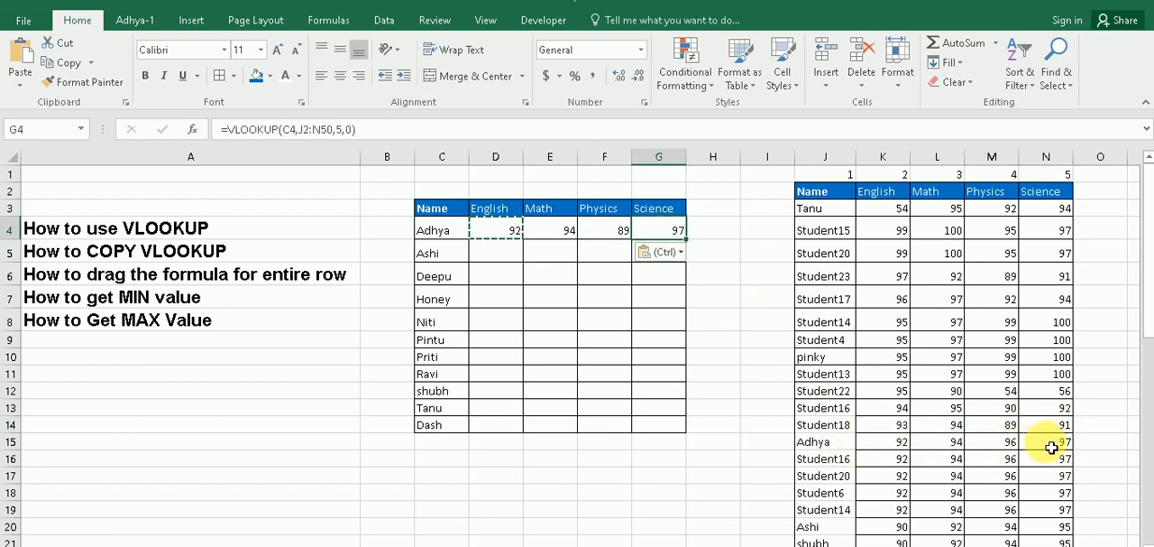
left_click_drag(554, 230, 664, 234)
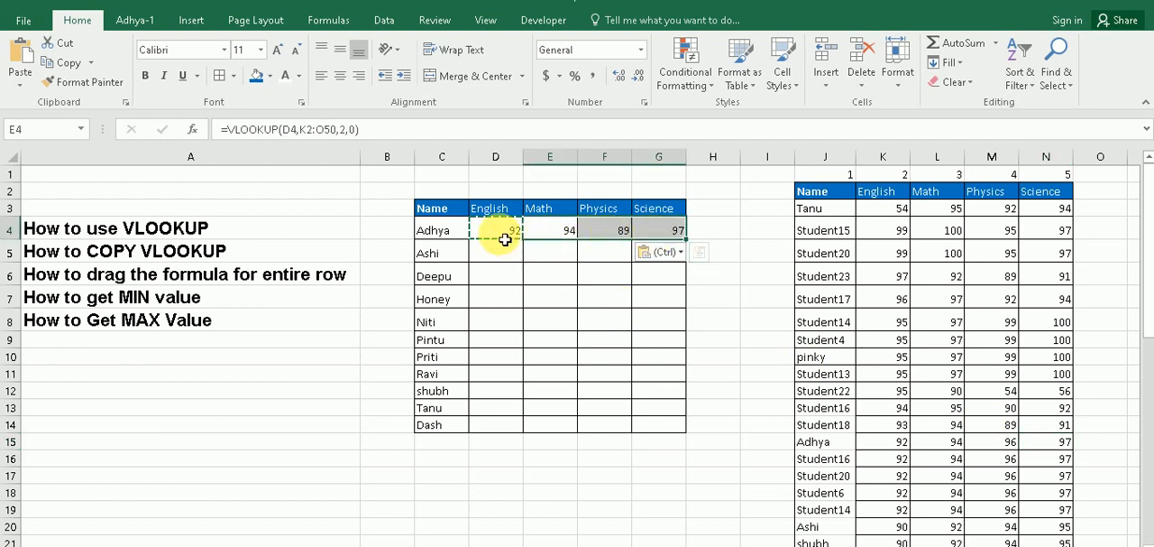
left_click(534, 235)
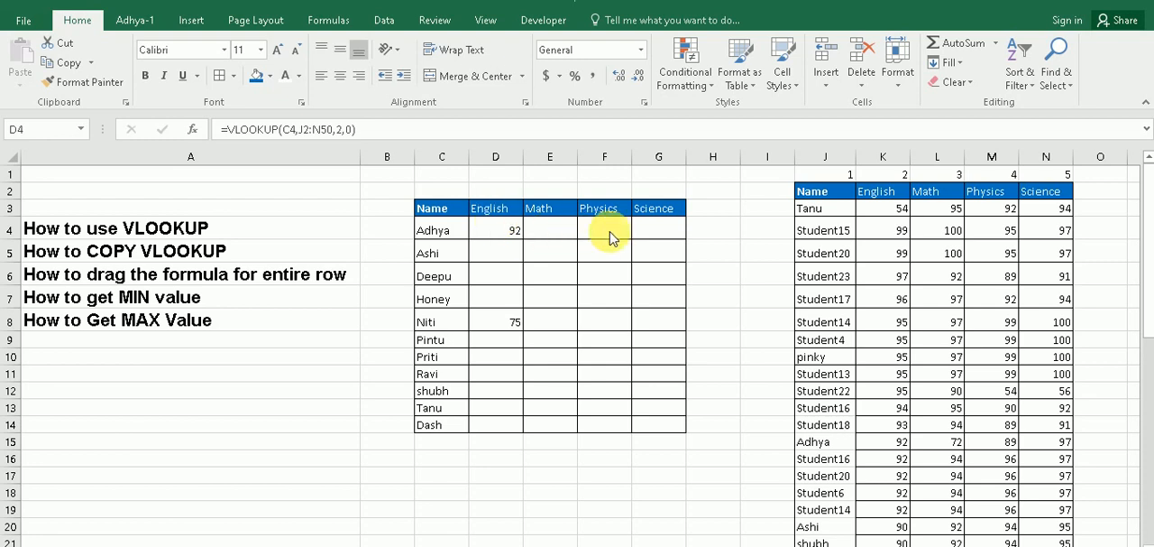
Replace the formula in D4 with a new VLOOKUP that uses the absolute reference $C$4 as lookup value
left_click(502, 231)
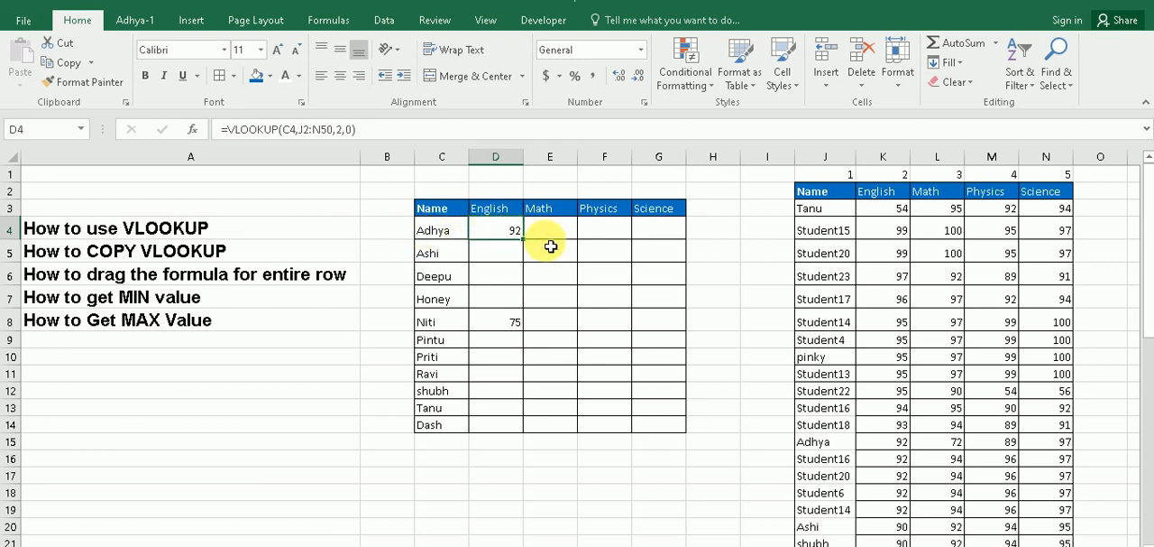
key("Delete")
type("=vl")
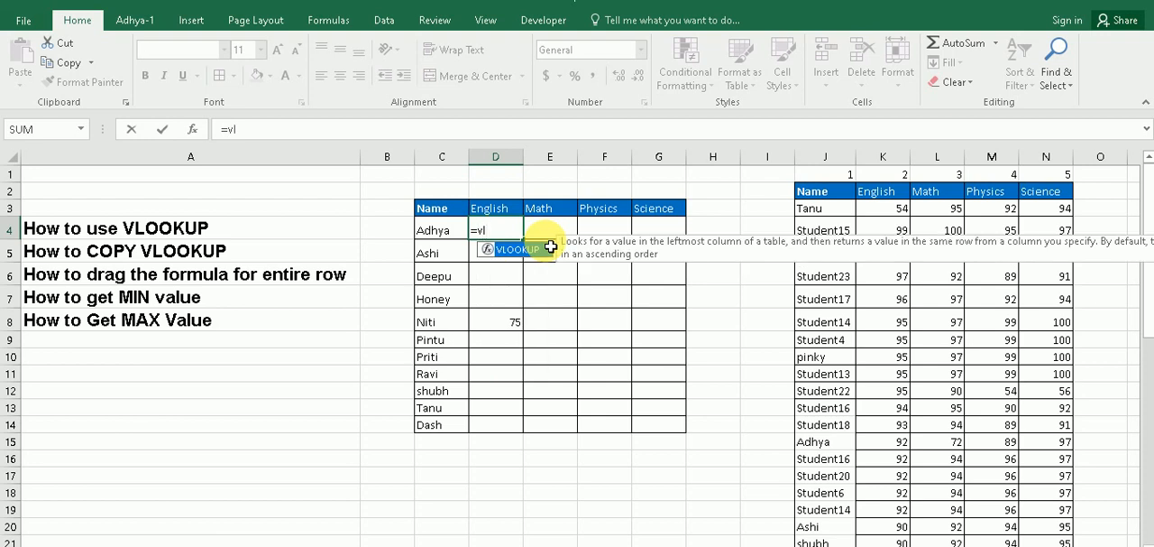
key("Tab")
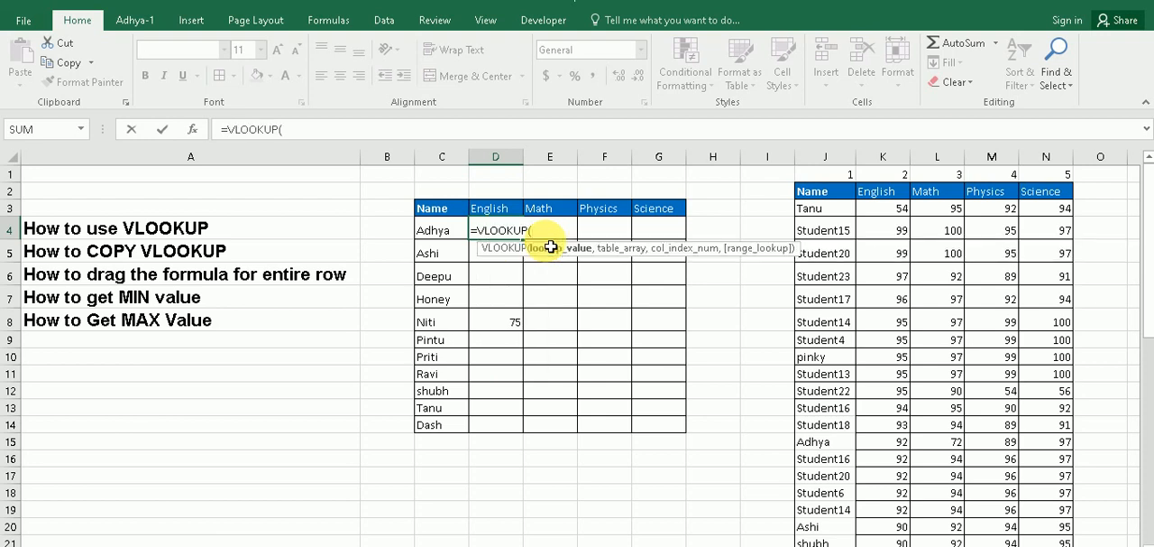
left_click(445, 236)
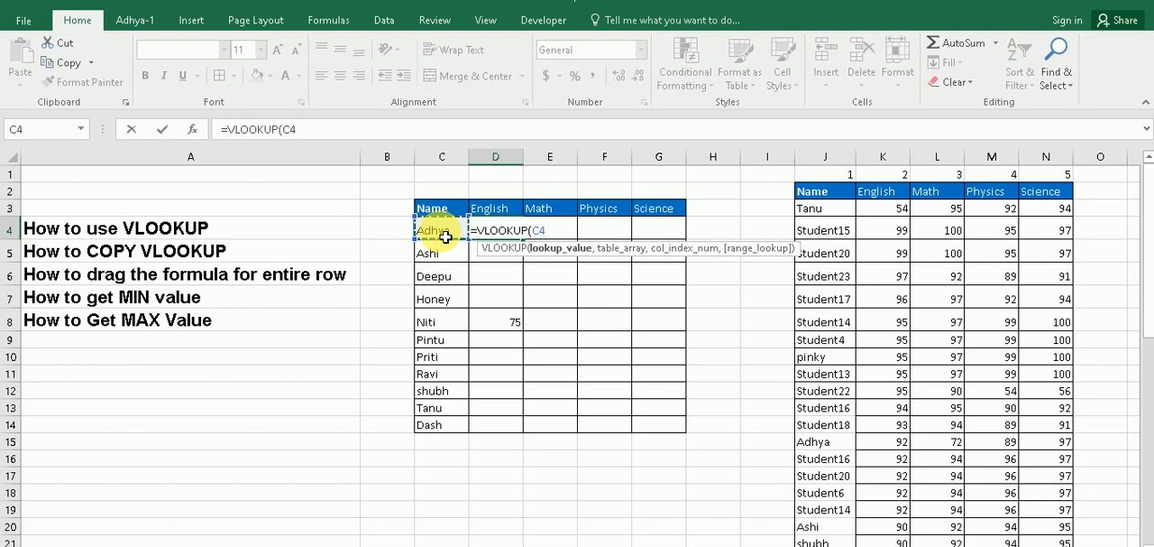
key("F4")
type(",")
Complete the D4 VLOOKUP with the absolute table array $J$2:$N$50, column index 2 and range lookup 0
left_click_drag(833, 202, 1052, 531)
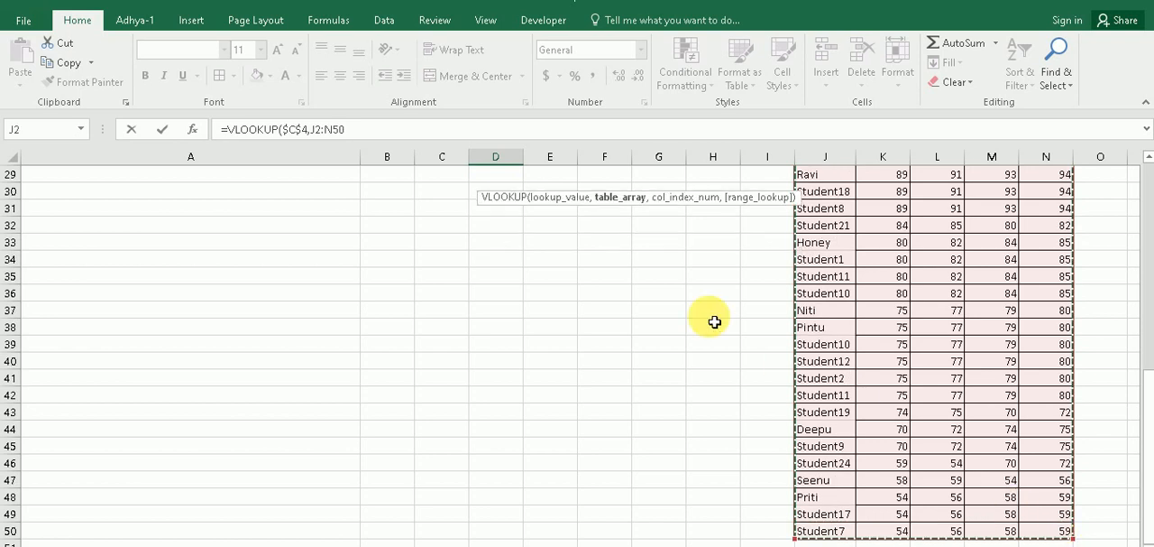
scroll(715, 322, "up", 10)
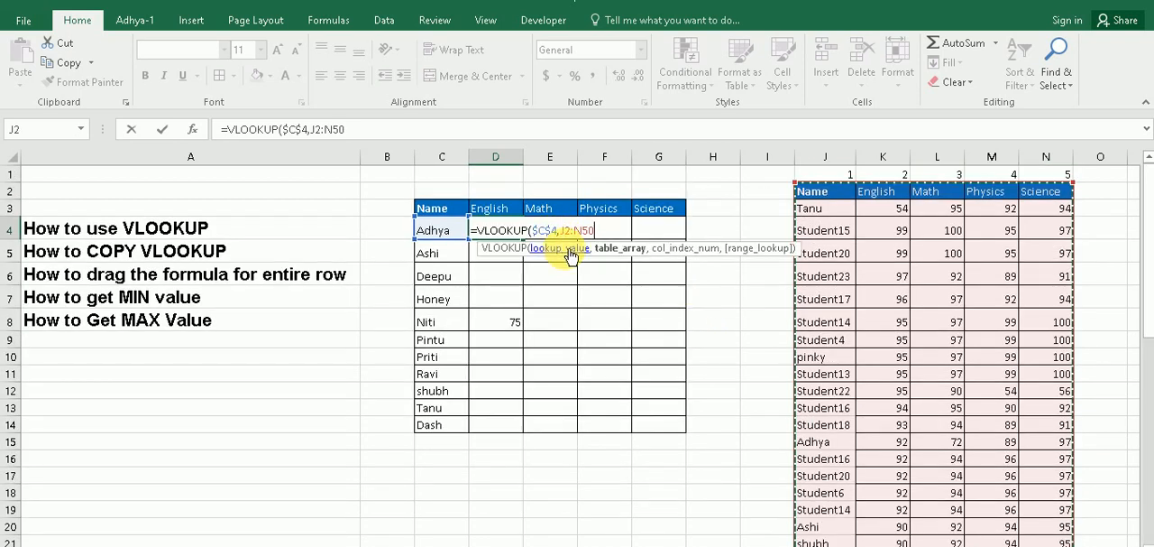
key("F4")
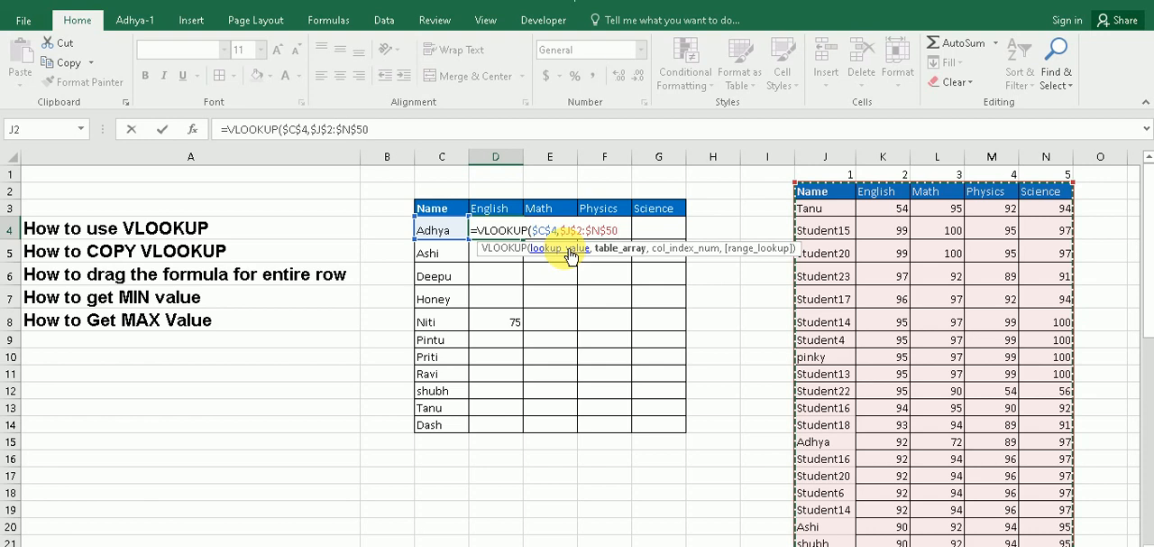
type(",")
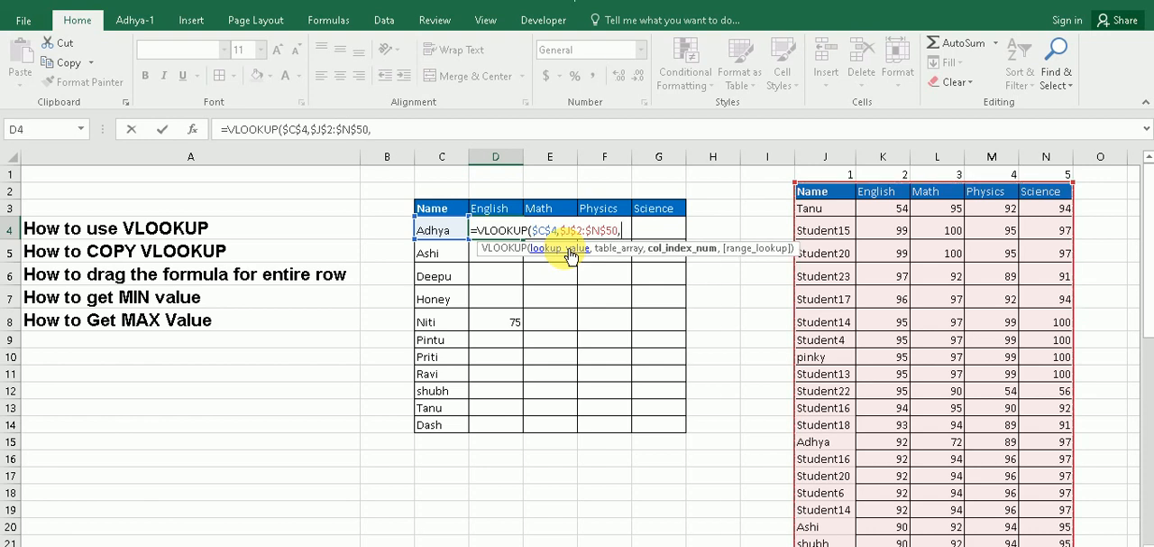
type("2,0")
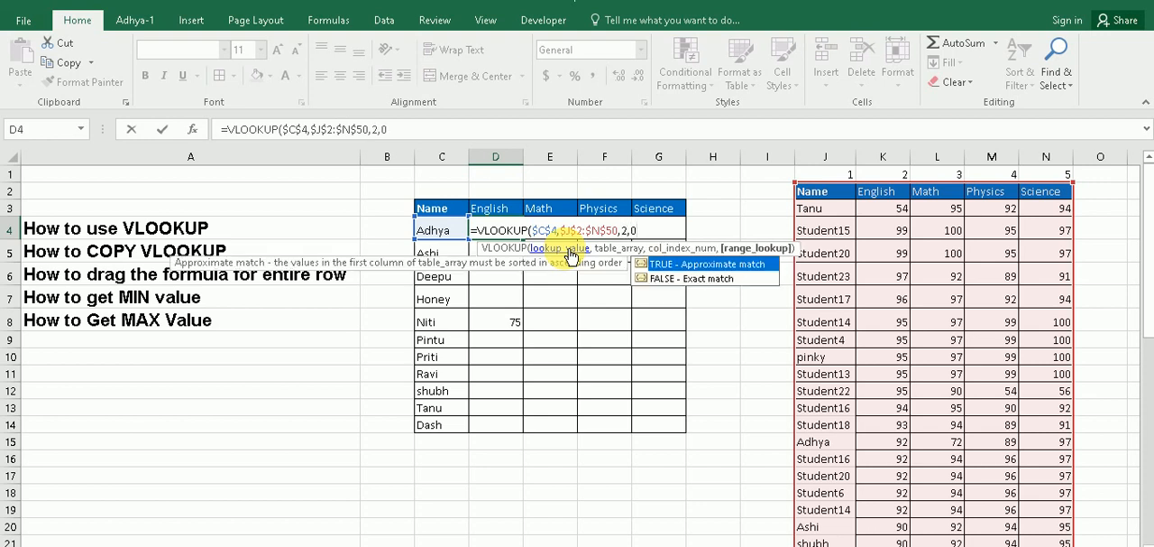
type(")")
key("Return")
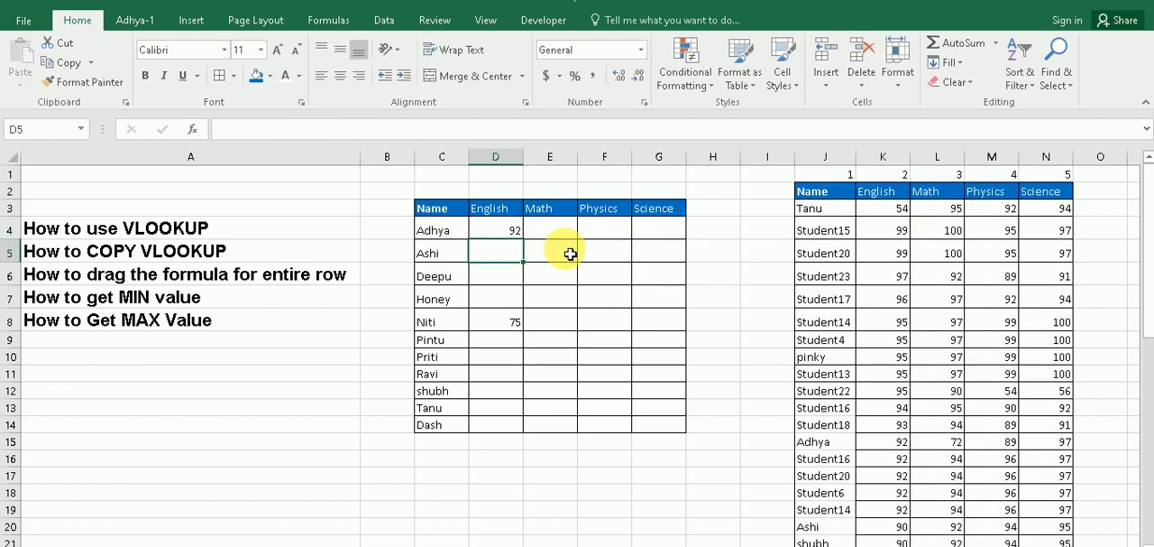
Copy the D4 lookup formula with absolute references into E4 under Math
left_click(491, 228)
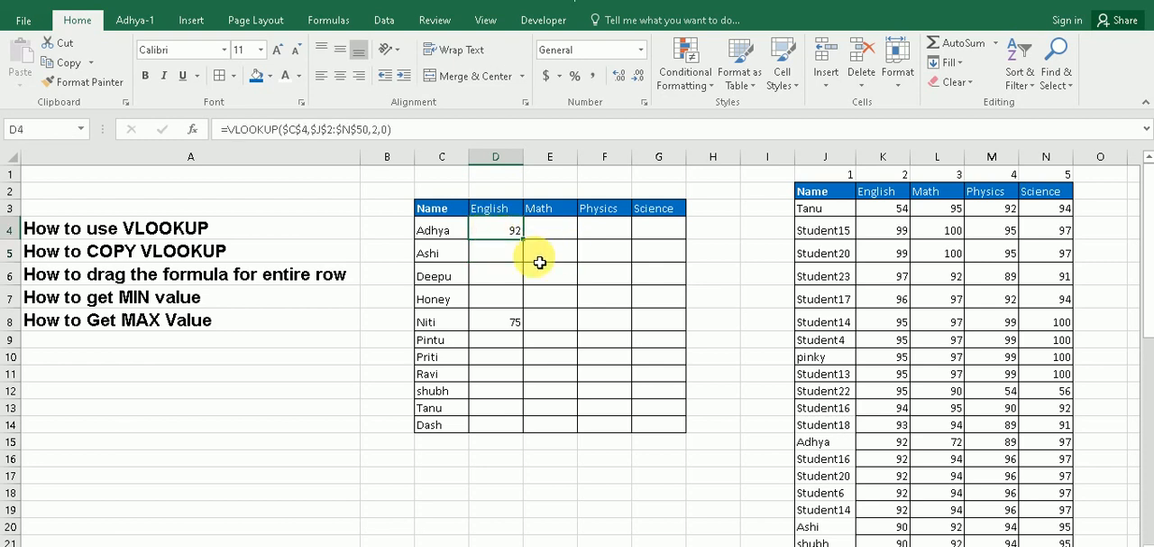
key("ctrl+c")
key("Right")
key("ctrl+v")
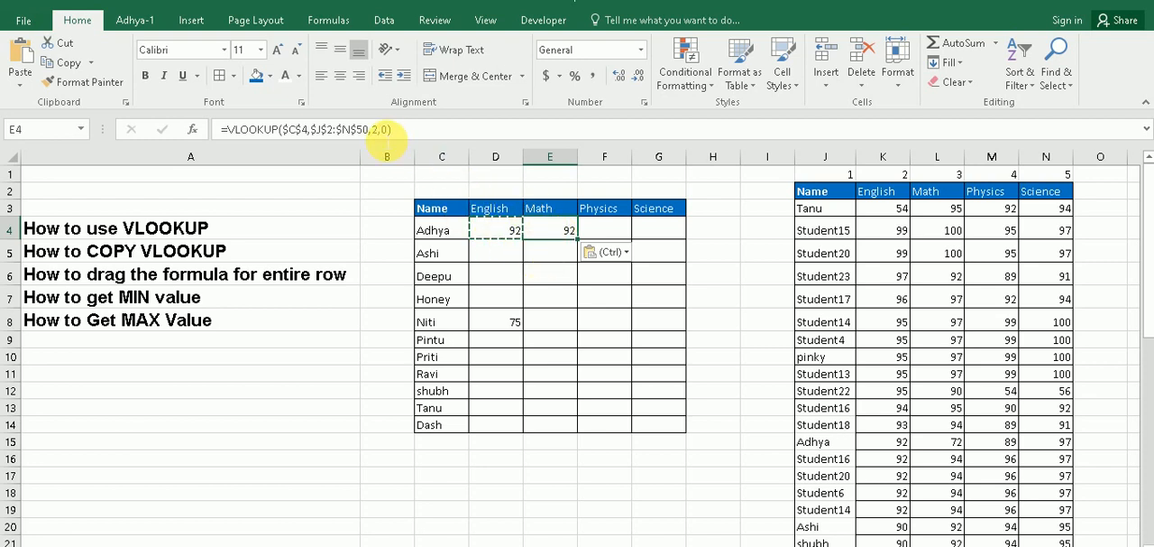
Set the column index of the VLOOKUP in E4 to 3 for the Math marks
left_click(557, 230)
left_click(373, 129)
key("BackSpace")
type("3")
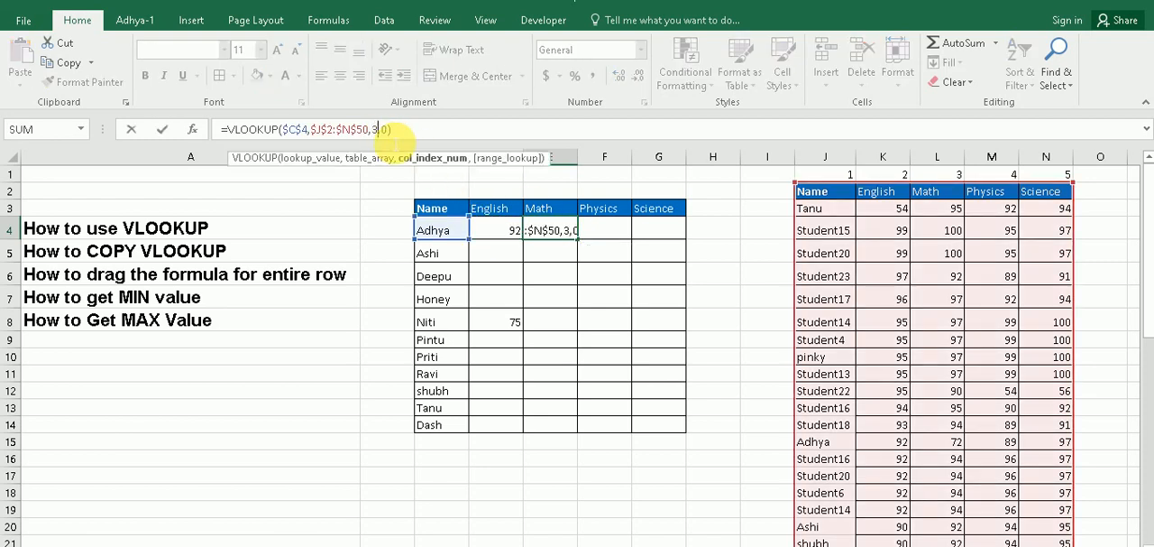
left_click(403, 130)
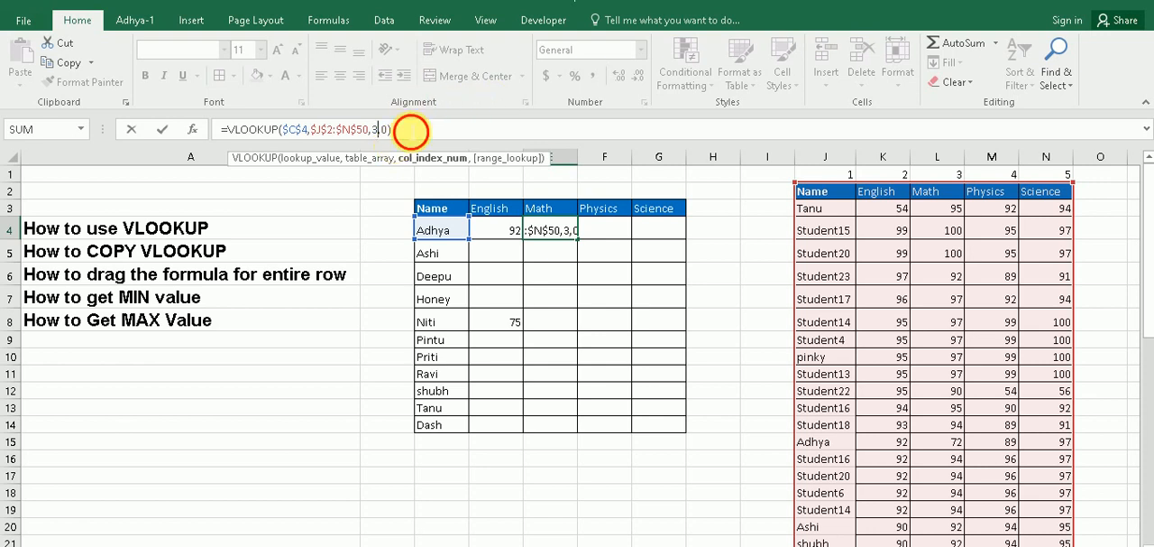
key("Return")
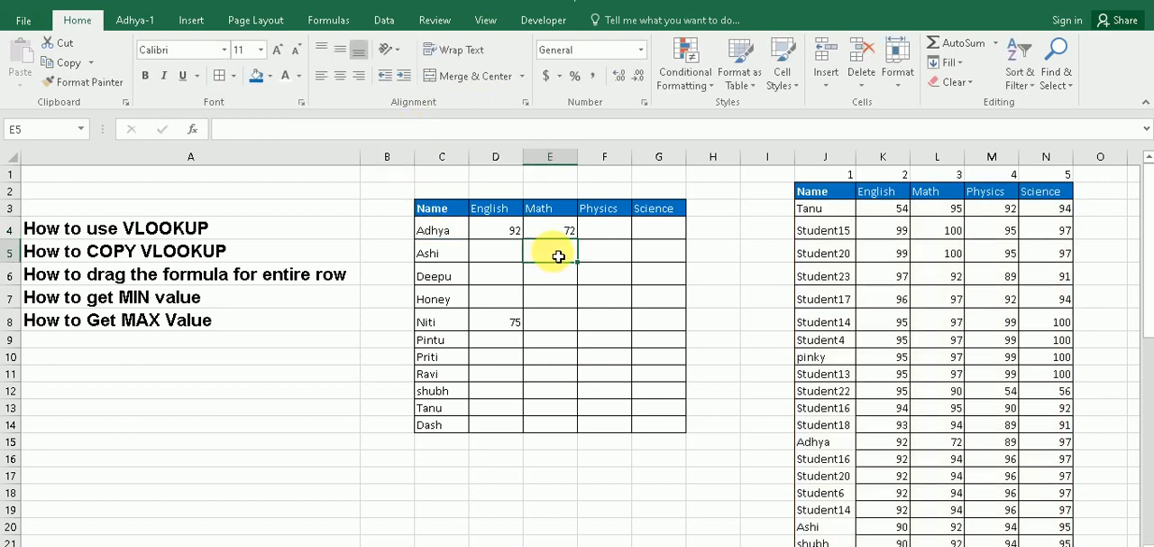
Check the E4 lookup result against the same student's Math mark in row 15 of the source table
left_click(559, 235)
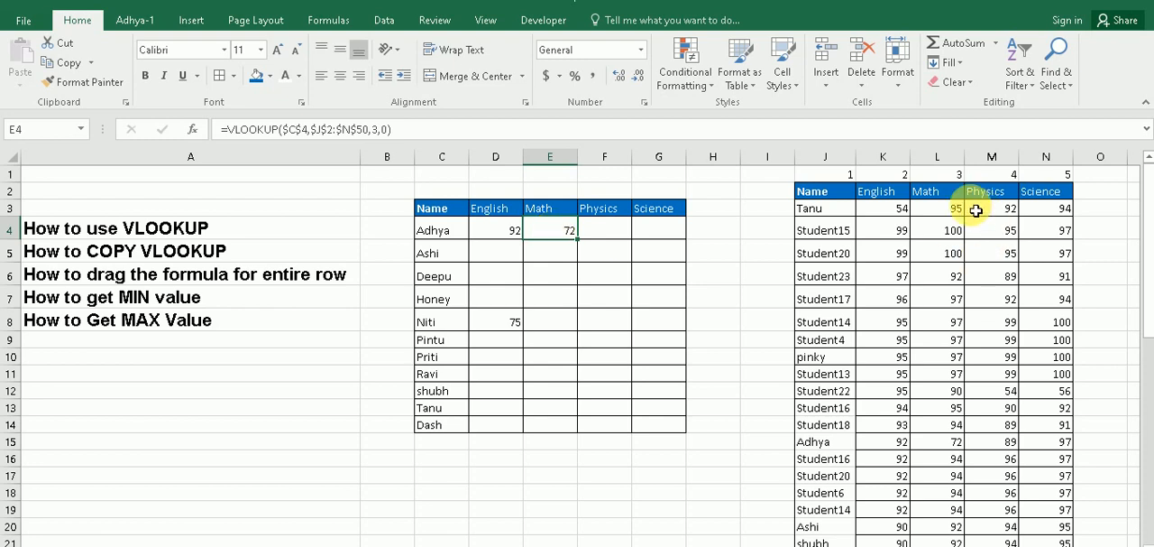
left_click_drag(845, 449, 953, 443)
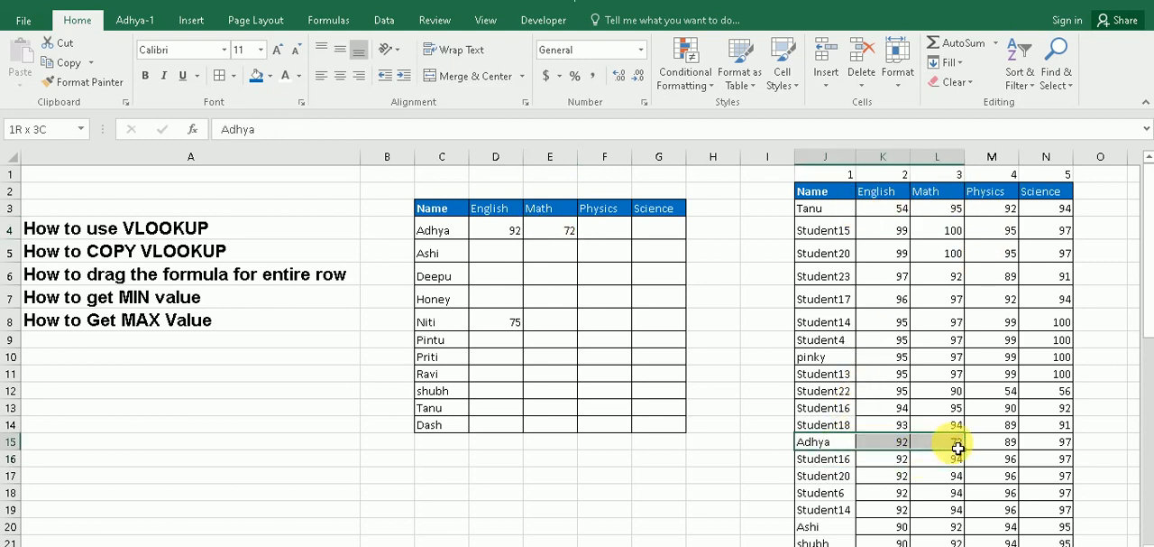
left_click(590, 234)
left_click(570, 235)
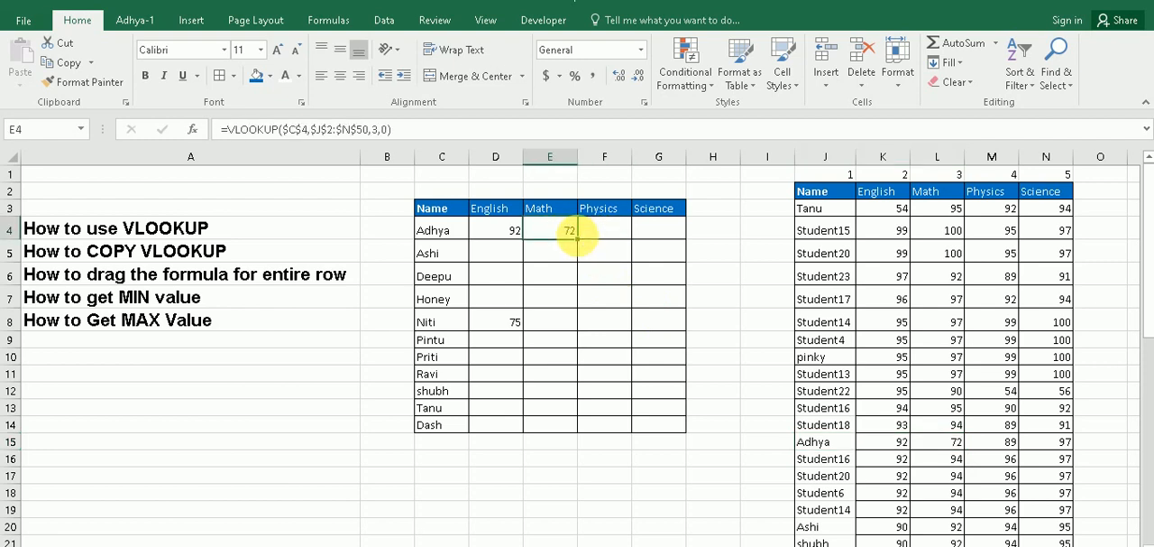
Start a VLOOKUP formula in D5 with the absolute lookup value $C$5
left_click(599, 233)
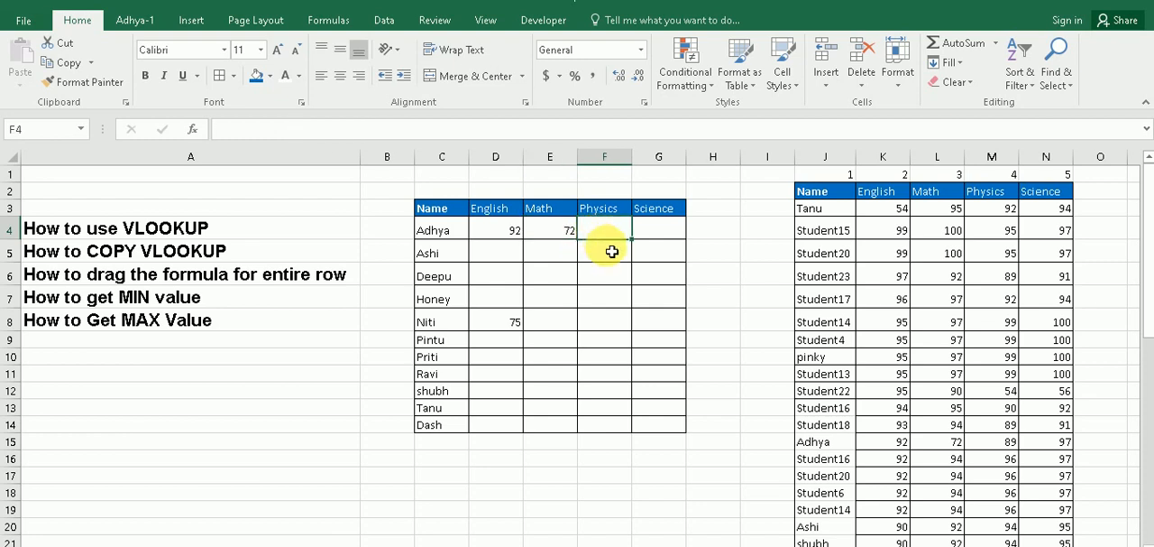
left_click_drag(515, 231, 550, 231)
left_click(516, 251)
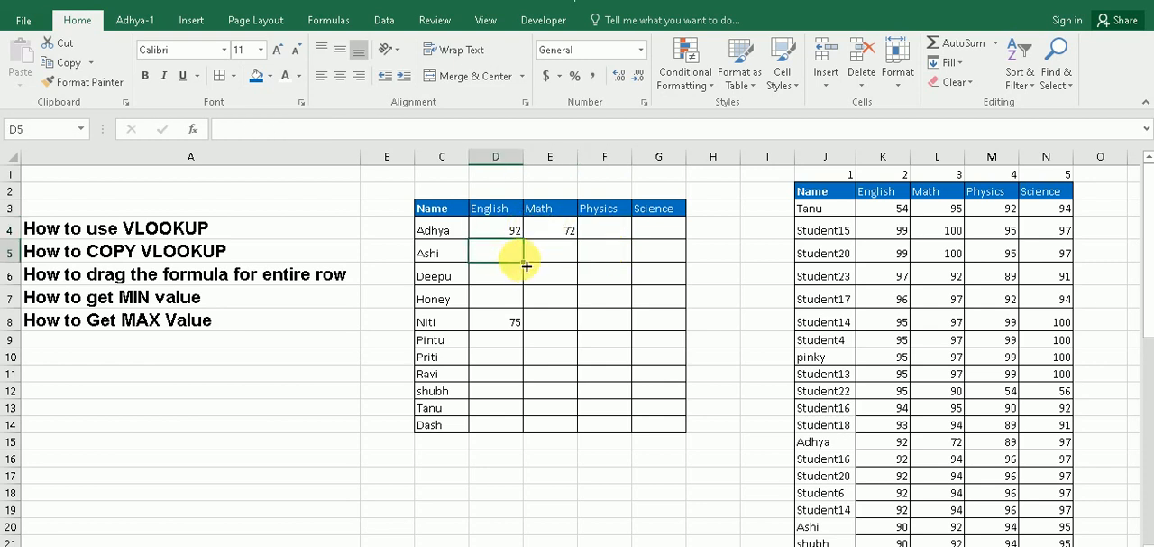
type("=vlo")
key("Tab")
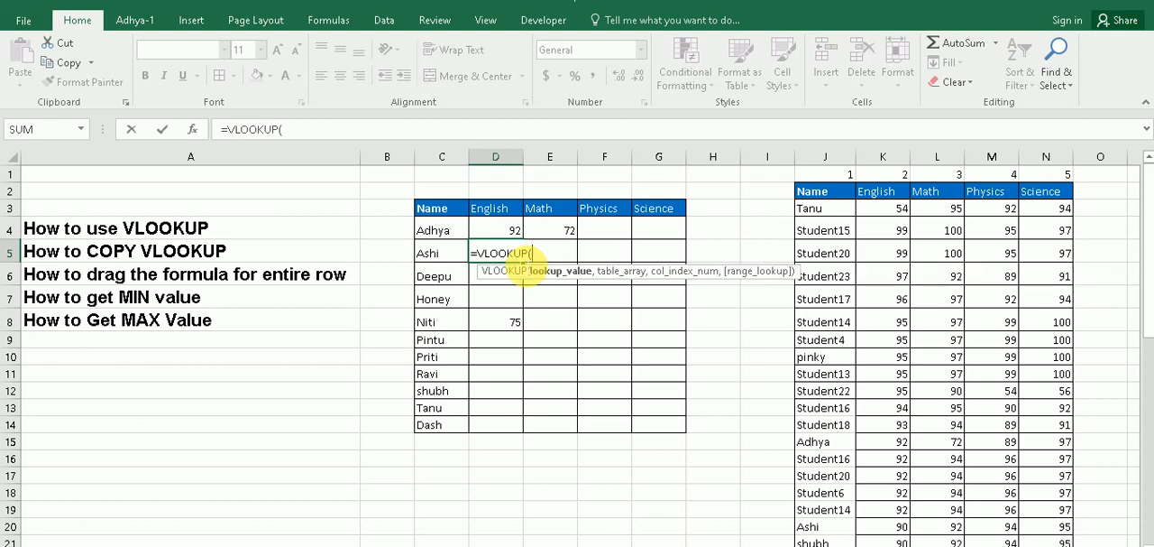
left_click(438, 261)
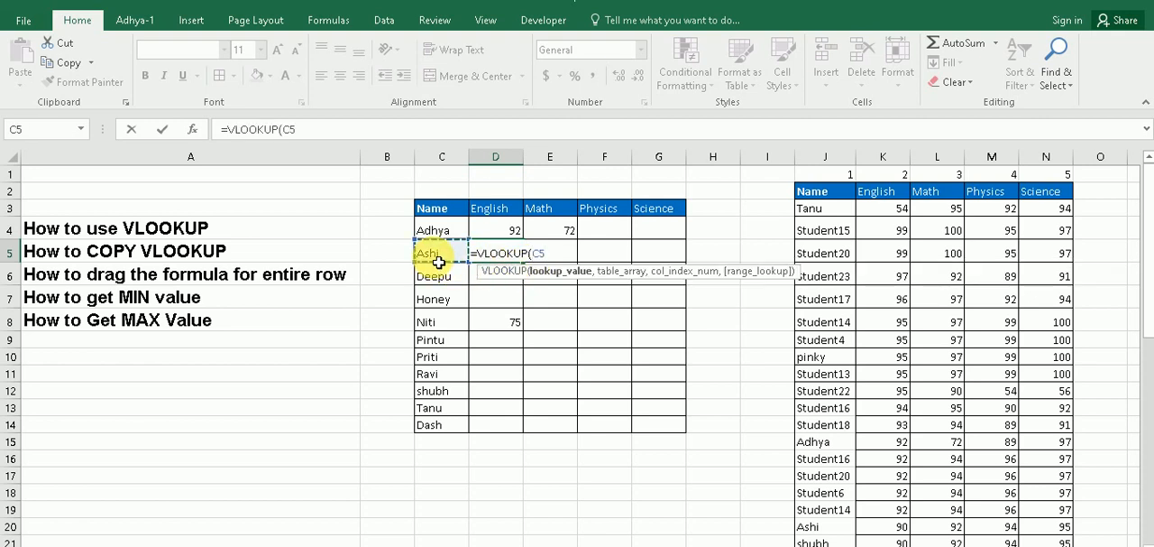
key("F4")
type(",")
Set the table array of the D5 VLOOKUP to the absolute range $J$2:$N$50
left_click_drag(848, 188, 1070, 503)
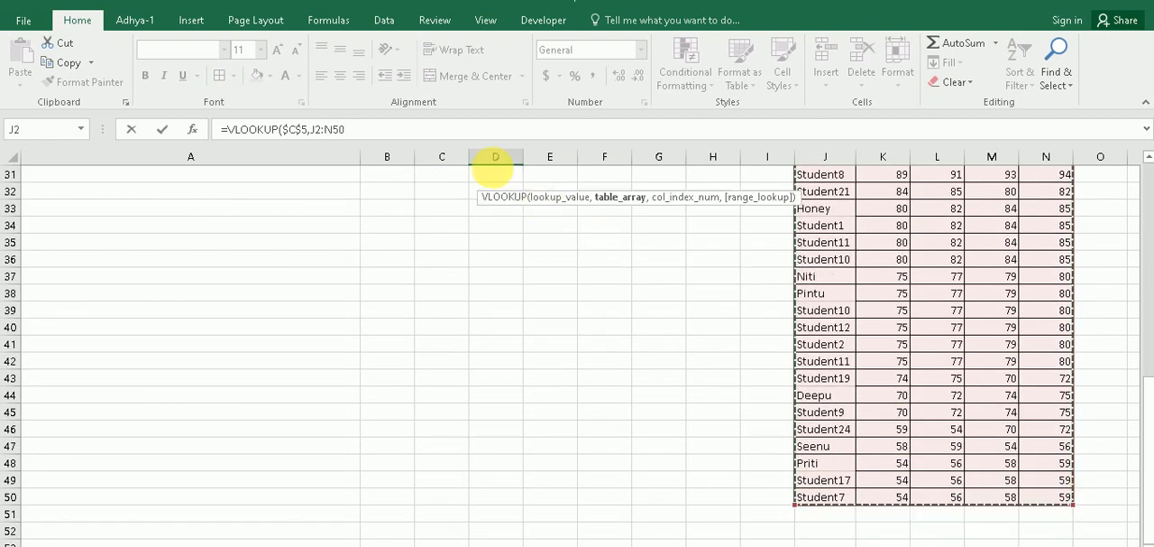
scroll(409, 155, "up", 1)
scroll(409, 155, "up", 9)
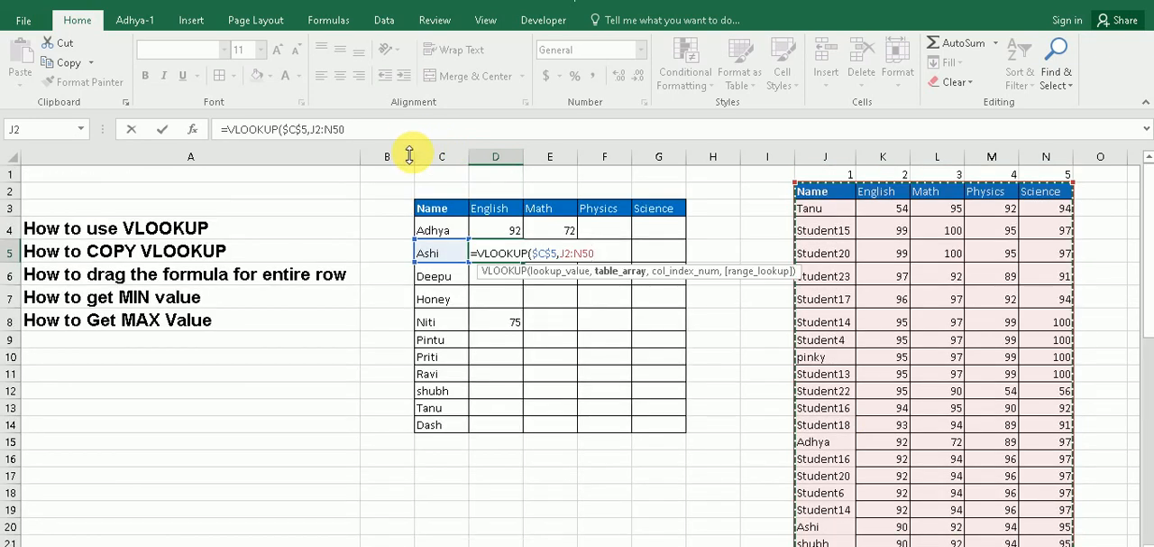
key("F4")
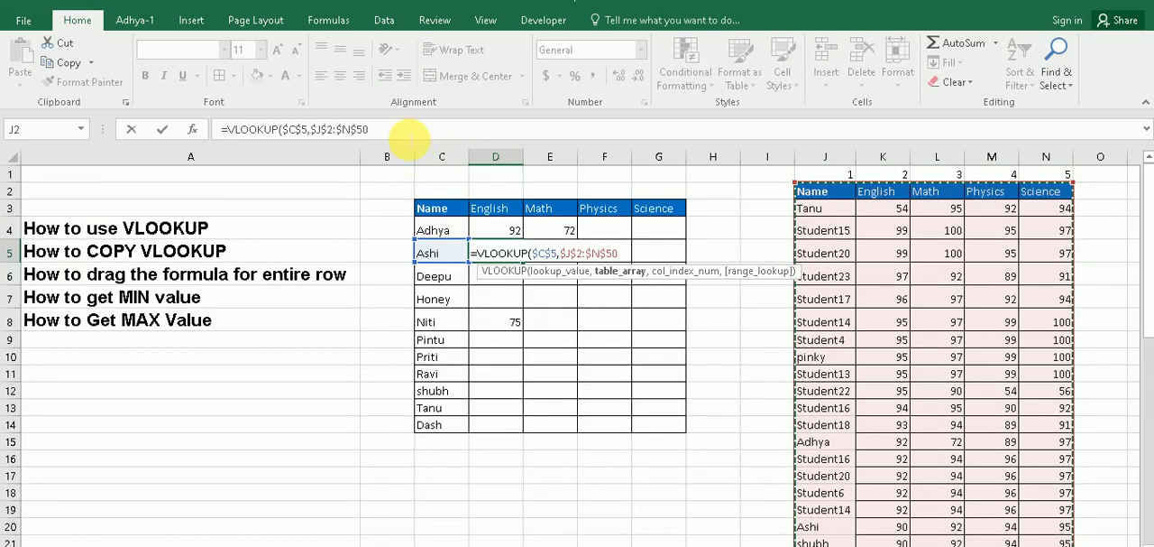
left_click(410, 135)
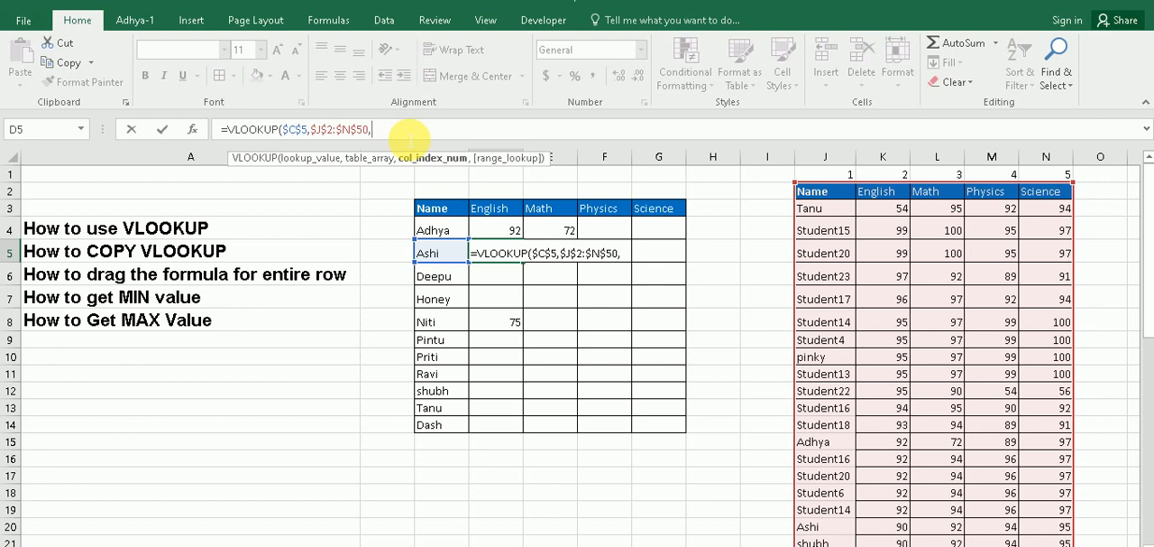
Use COLUMNS($J$2:K2) as the column index in the D5 VLOOKUP, with only the range's start cell made absolute
type("c")
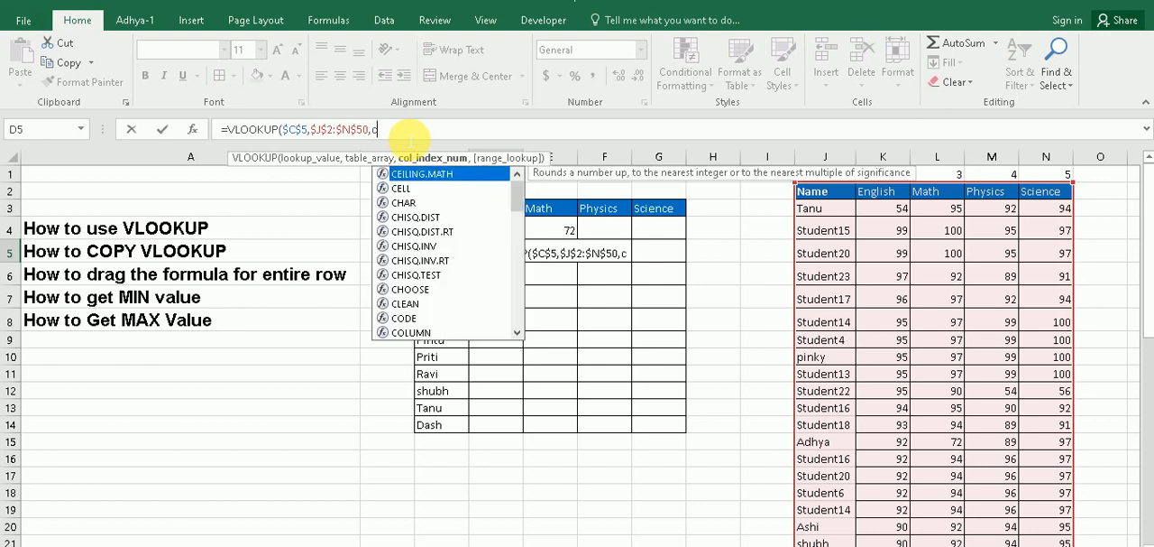
type("ol")
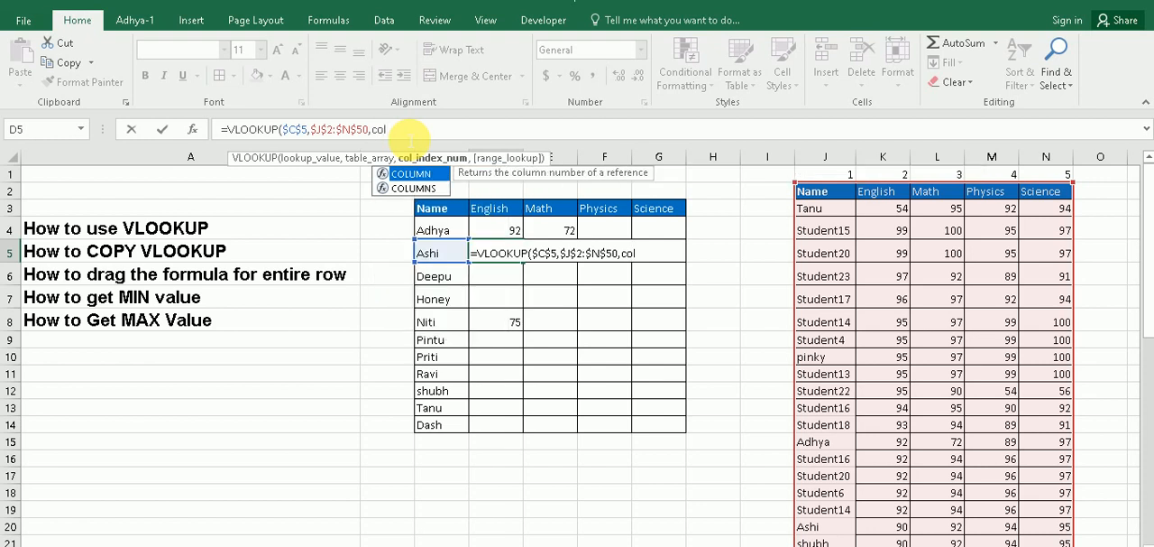
key("Down")
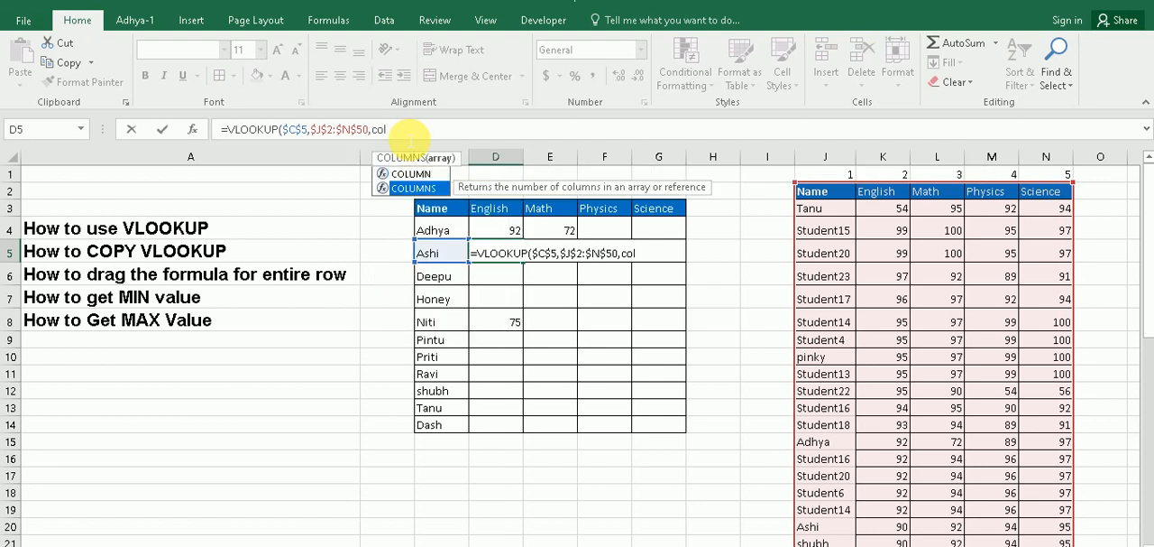
key("Tab")
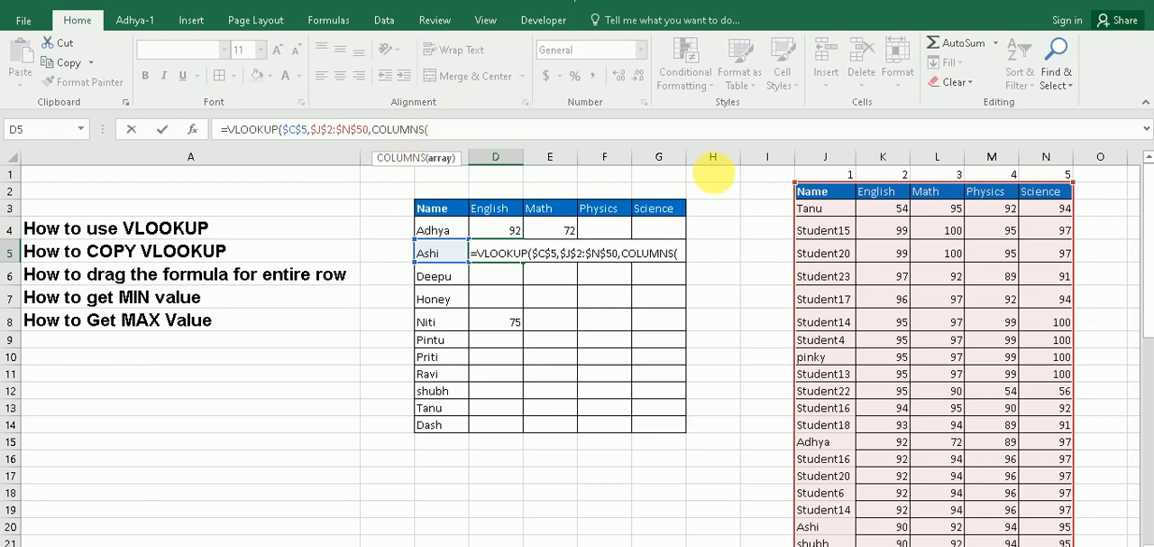
left_click_drag(829, 195, 878, 199)
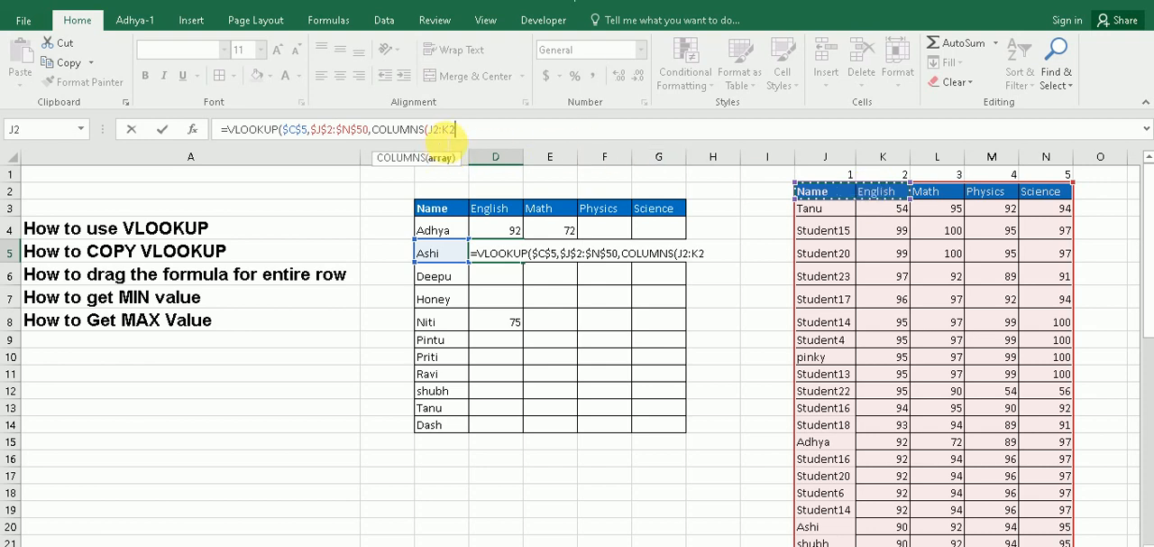
left_click(437, 129)
key("F4")
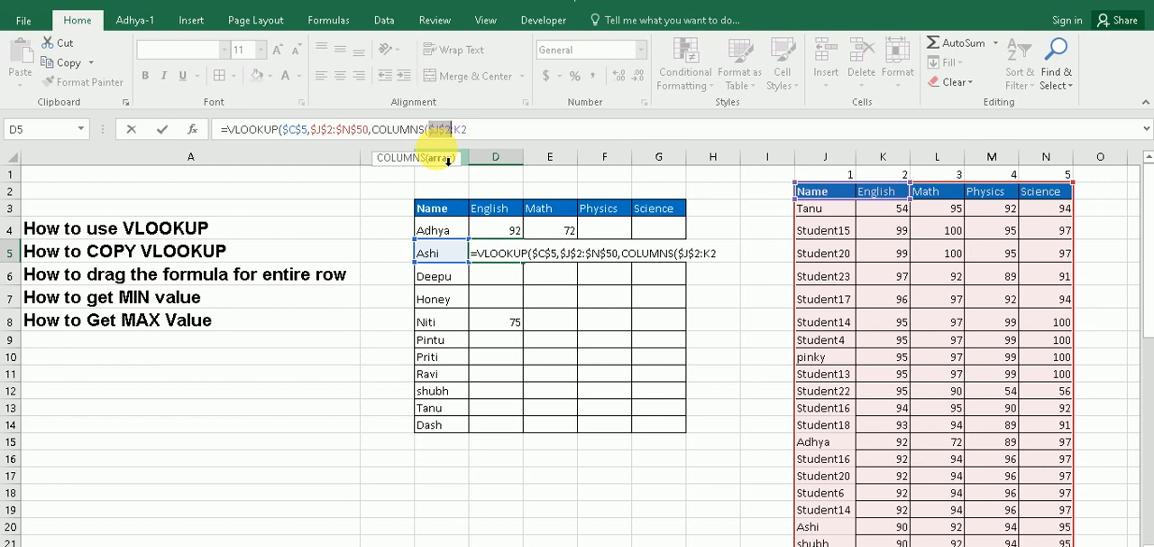
left_click(483, 138)
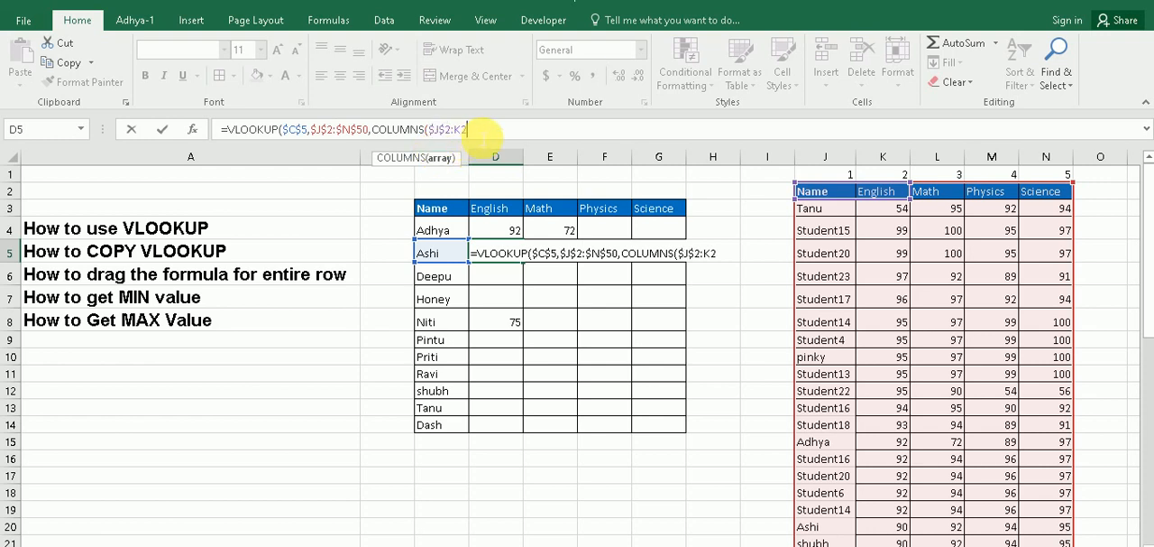
Complete the D5 VLOOKUP with range lookup 0 and fill it across row 5 through G5
type(")")
type(",")
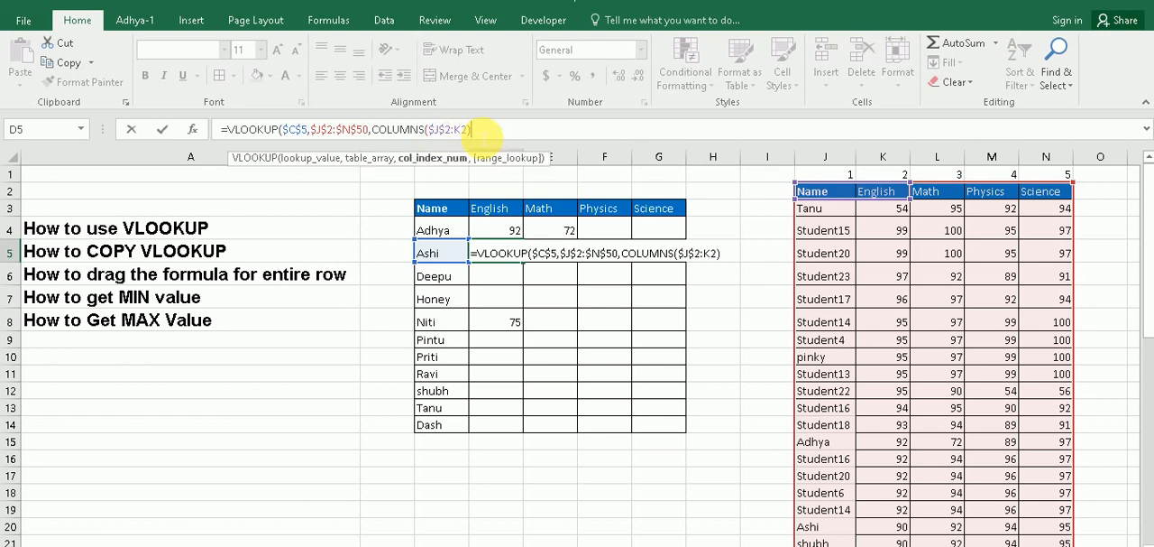
type("0")
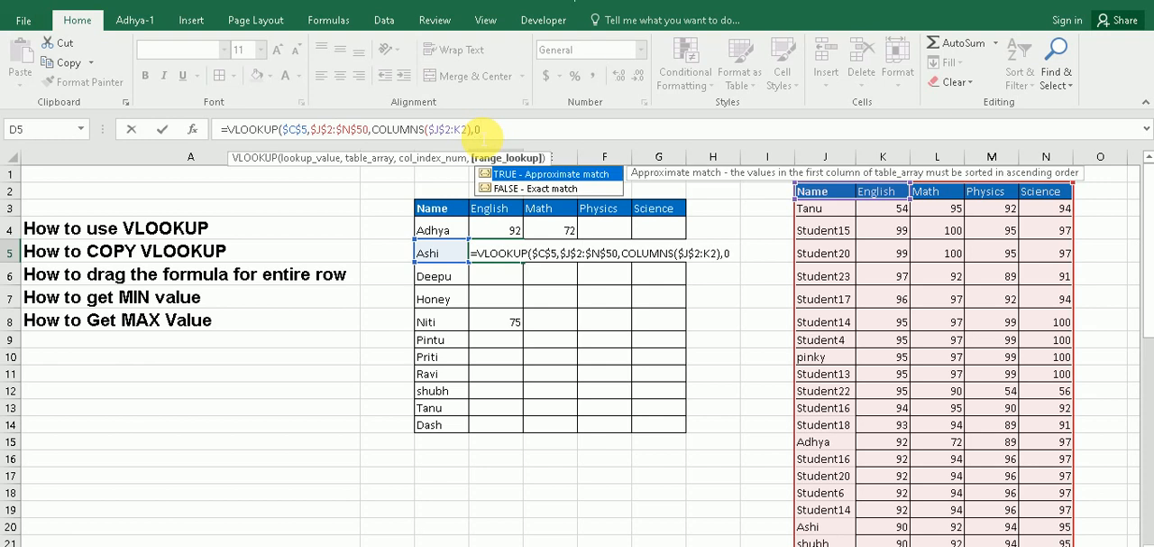
type(")")
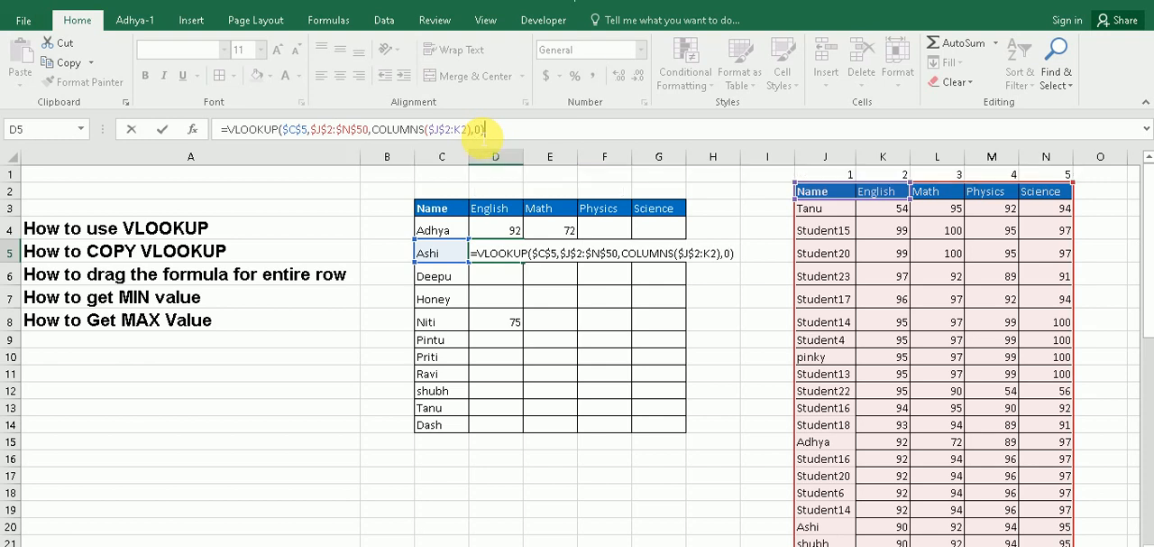
key("Return")
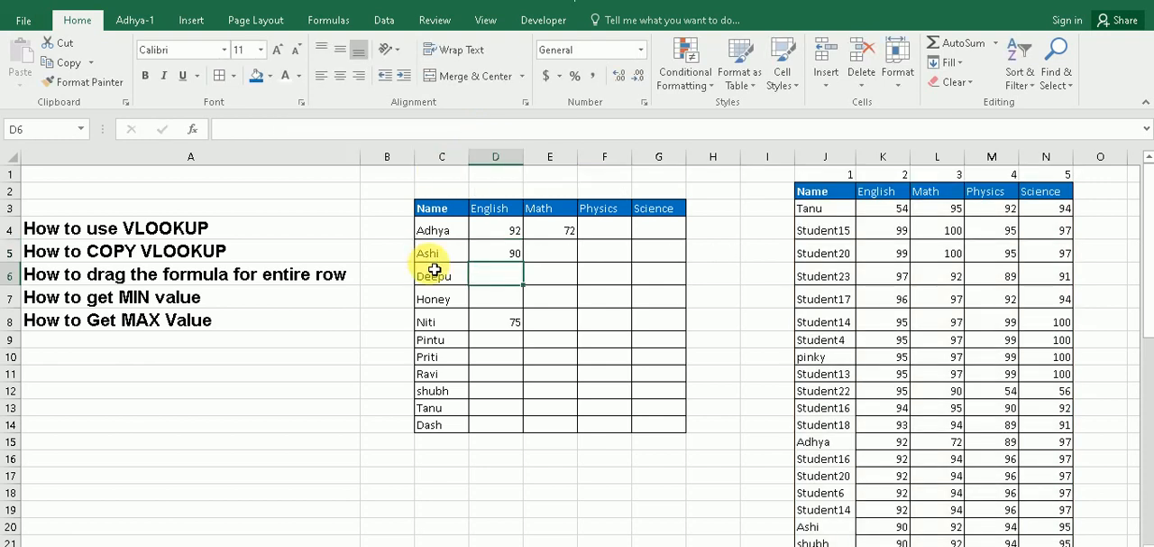
left_click(499, 259)
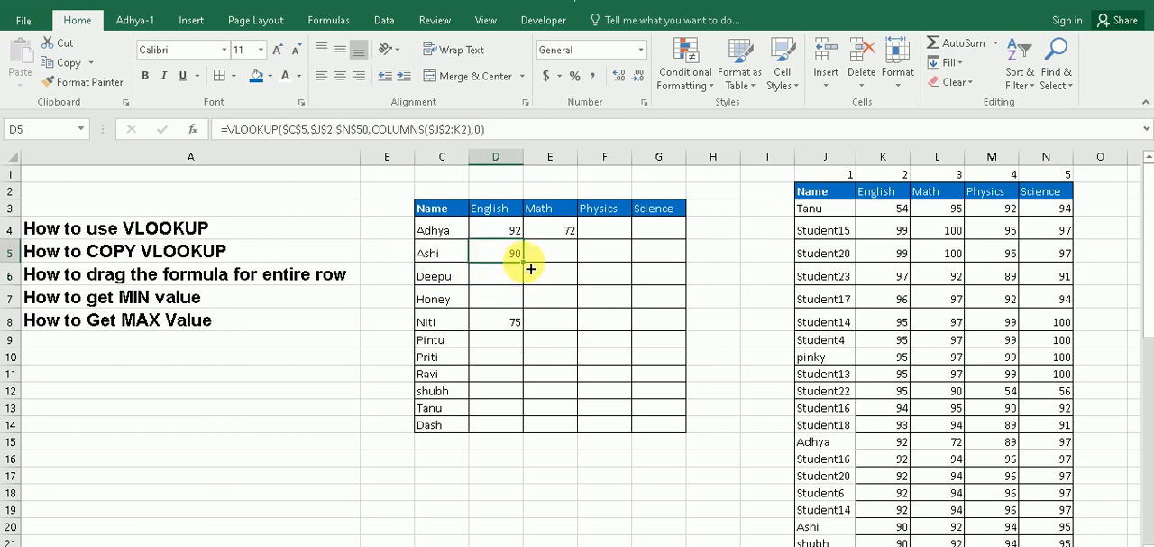
left_click_drag(531, 267, 669, 266)
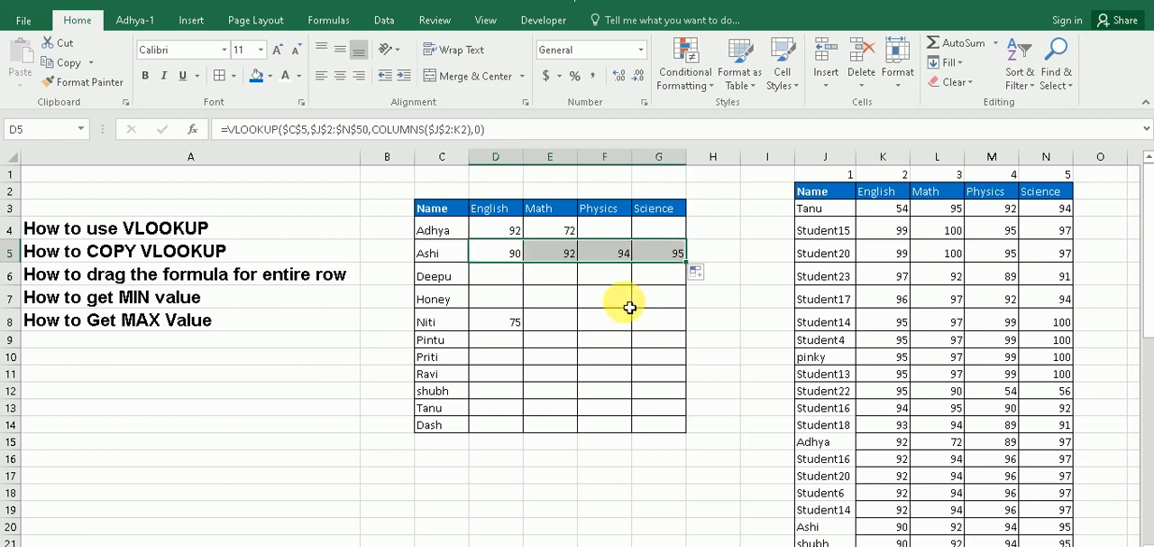
Compare the COLUMNS ranges in the D5 and E5 lookup formulas
left_click(511, 254)
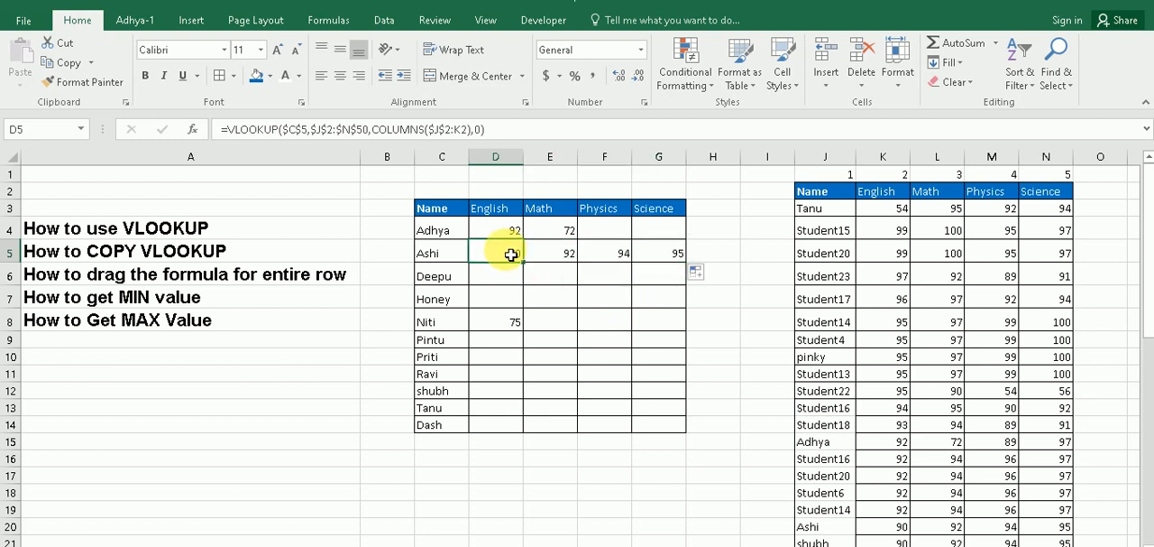
left_click(534, 257)
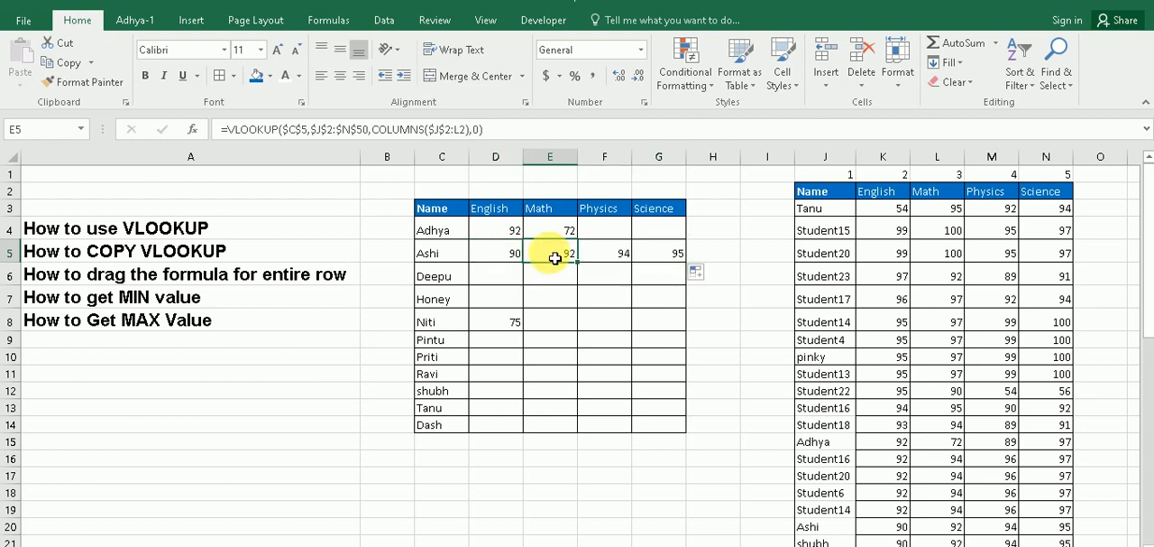
left_click(497, 255)
left_click(550, 251)
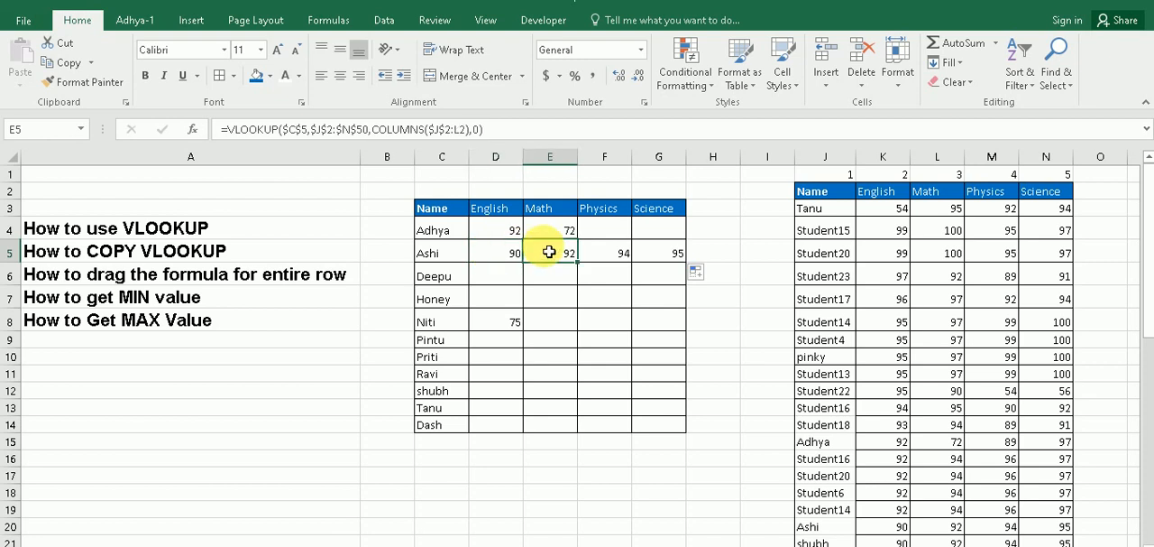
left_click(462, 130)
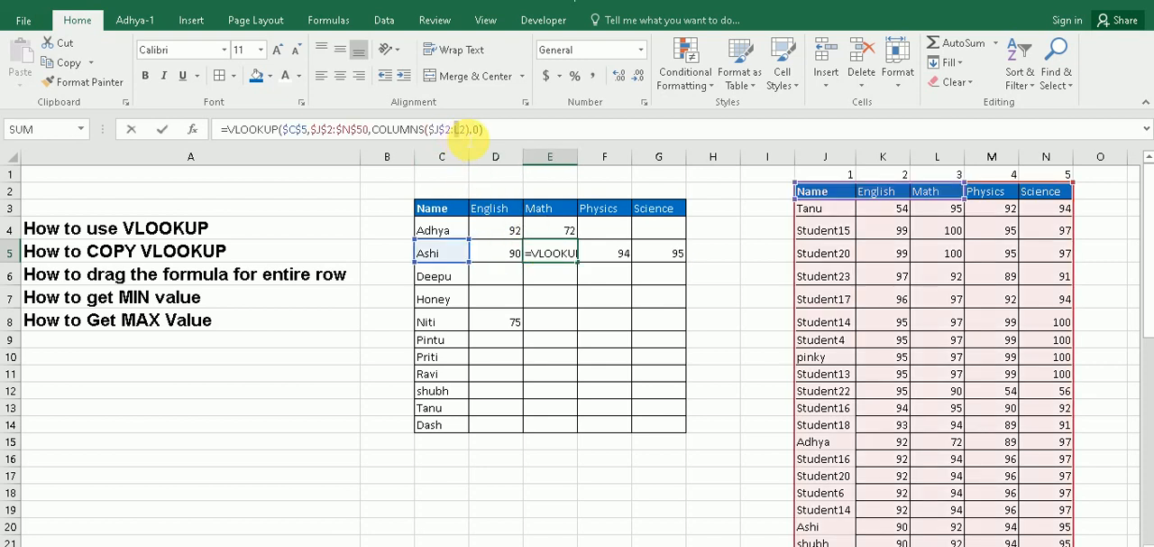
left_click(605, 253)
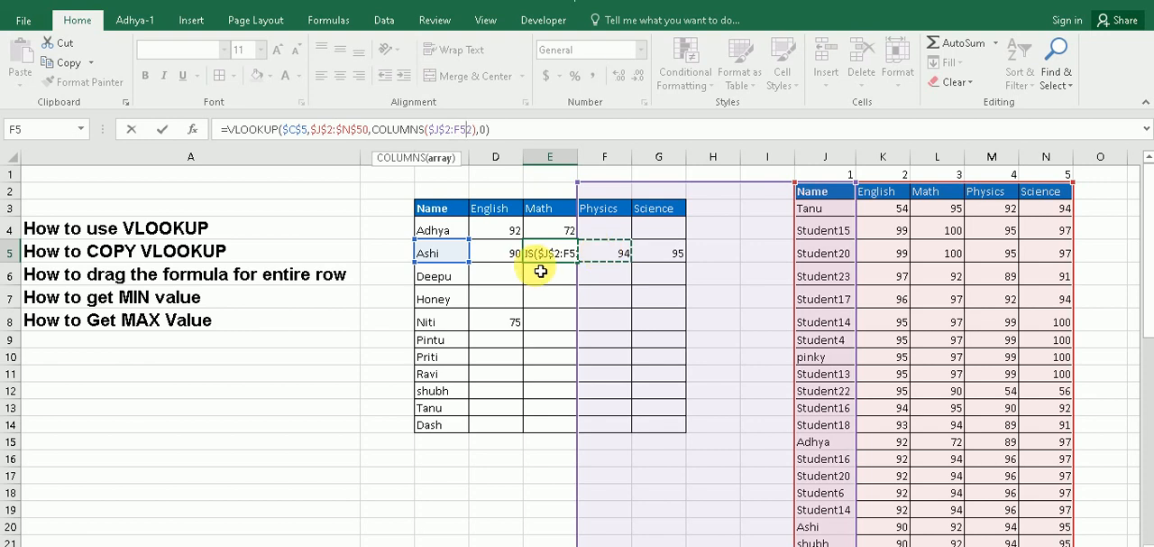
key("Escape")
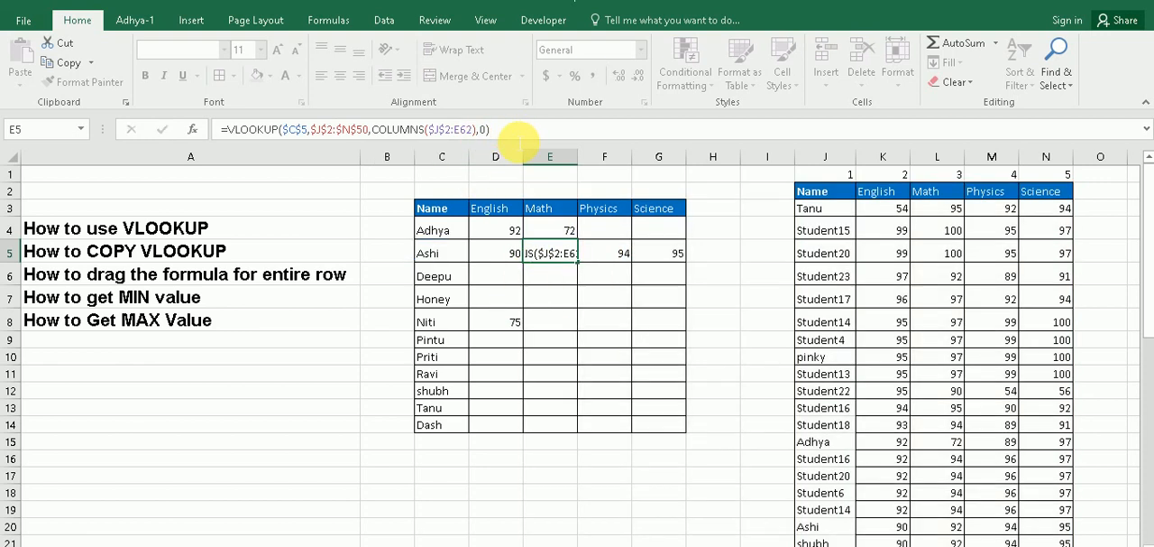
key("ctrl+z")
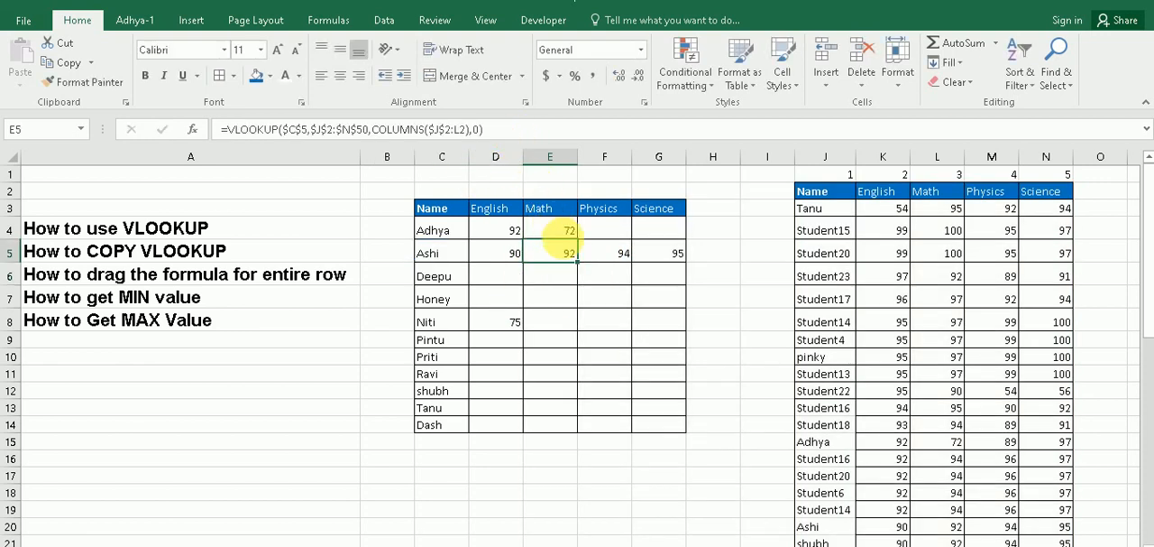
Examine the COLUMNS ranges in F5 and G5 and compare the row 5 formulas with those in row 4
left_click(600, 254)
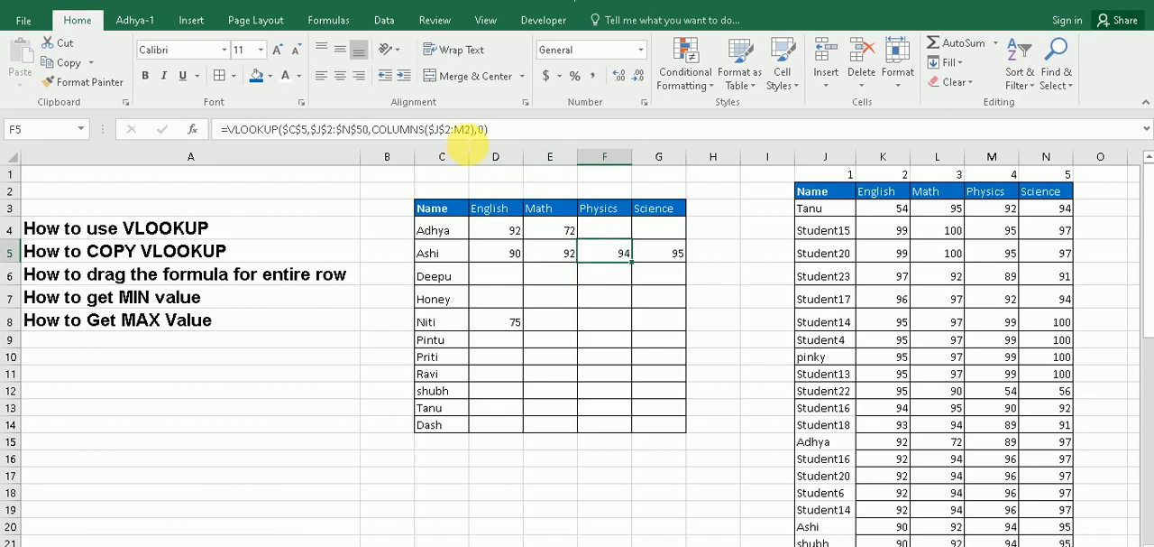
left_click(667, 260)
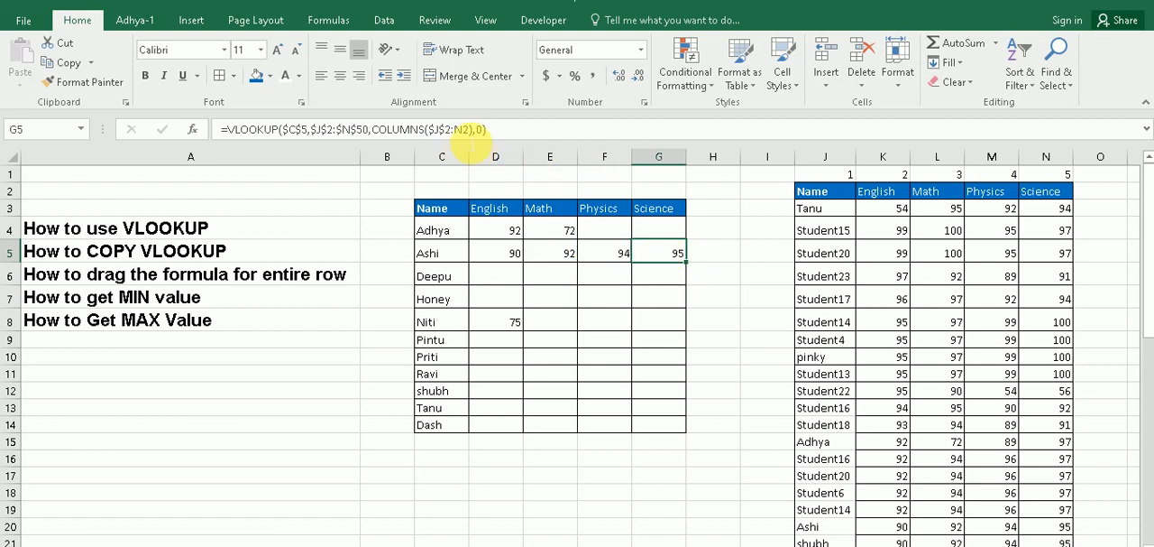
left_click(622, 281)
left_click(517, 236)
left_click(551, 236)
left_click(588, 239)
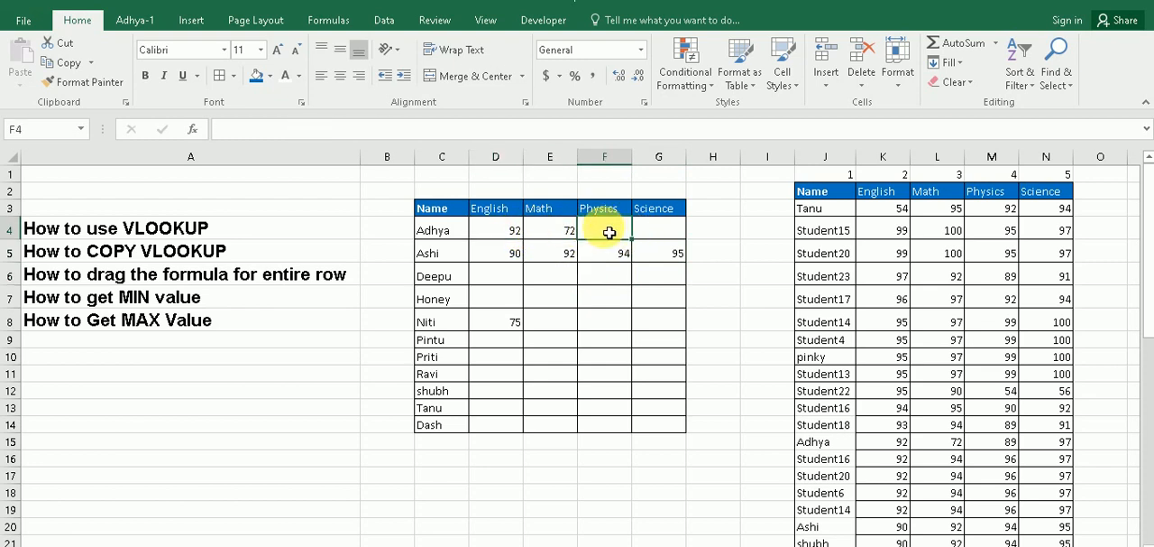
left_click_drag(516, 248, 662, 258)
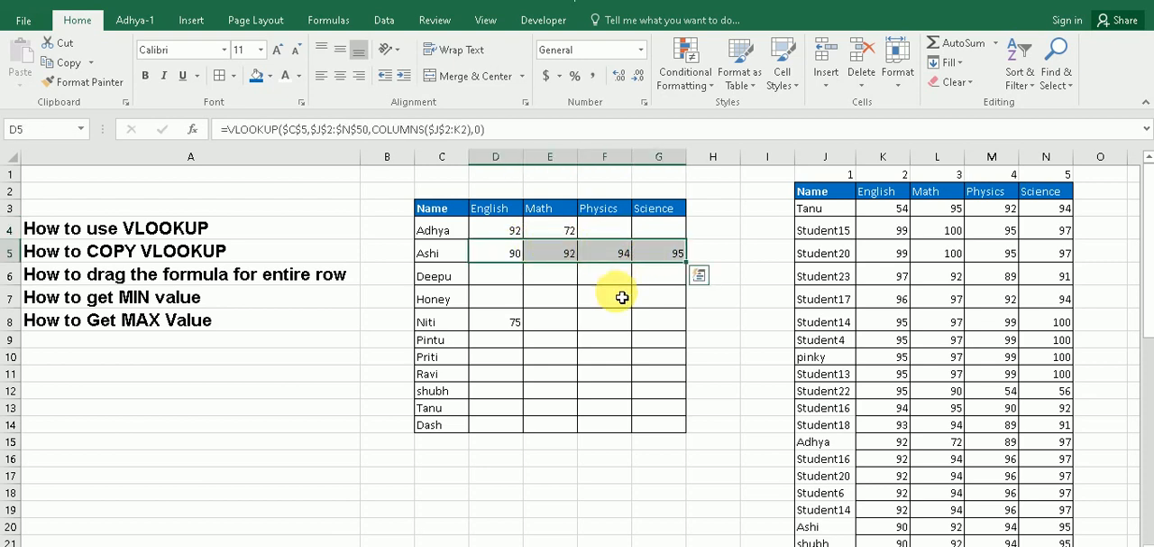
left_click(572, 294)
left_click(501, 255)
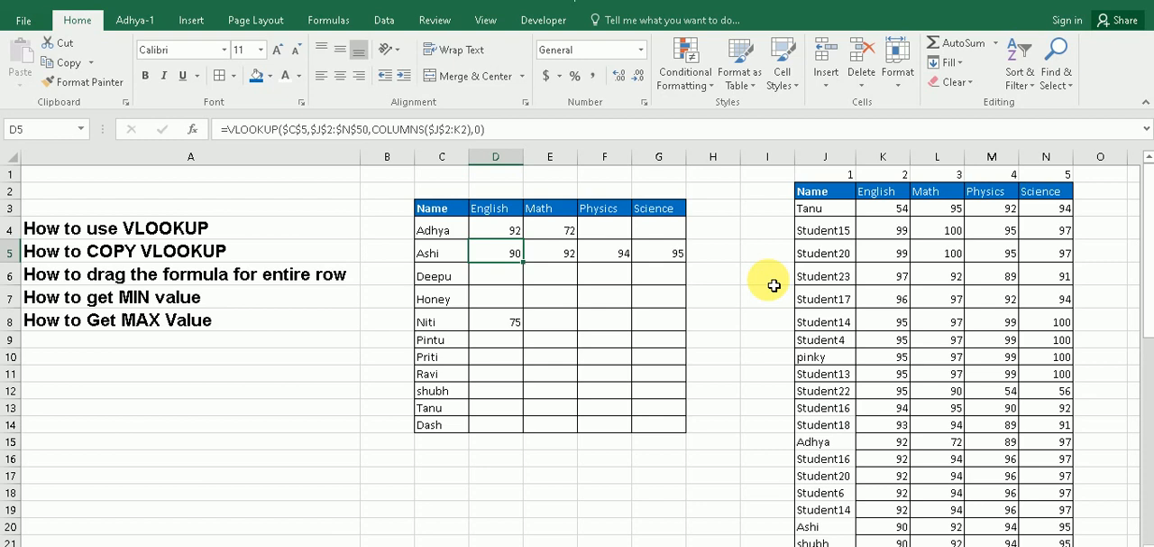
Clear the English mark in D8
left_click(520, 322)
key("Delete")
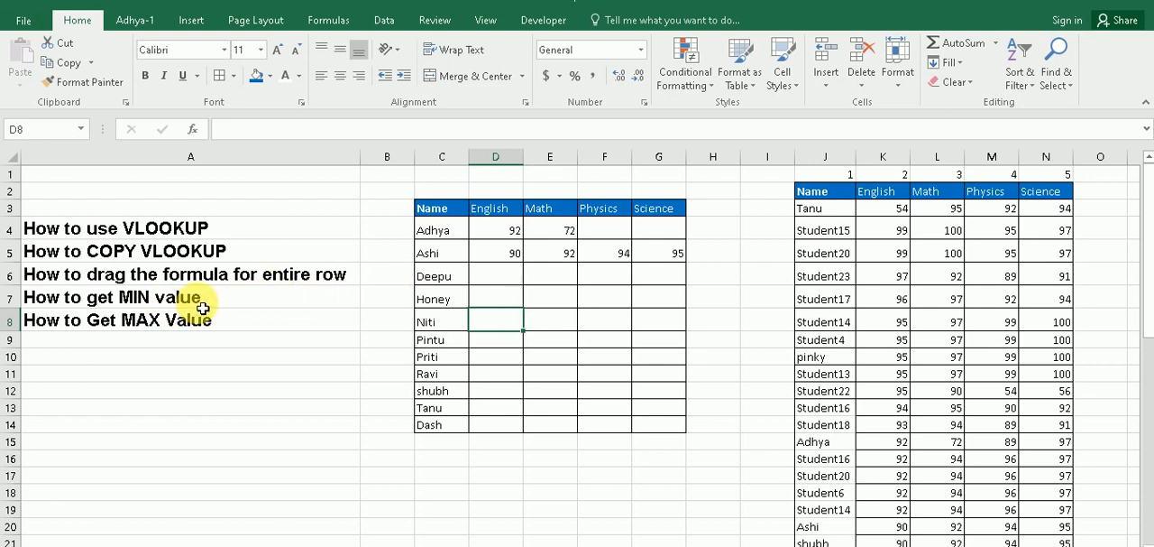
left_click_drag(149, 228, 145, 271)
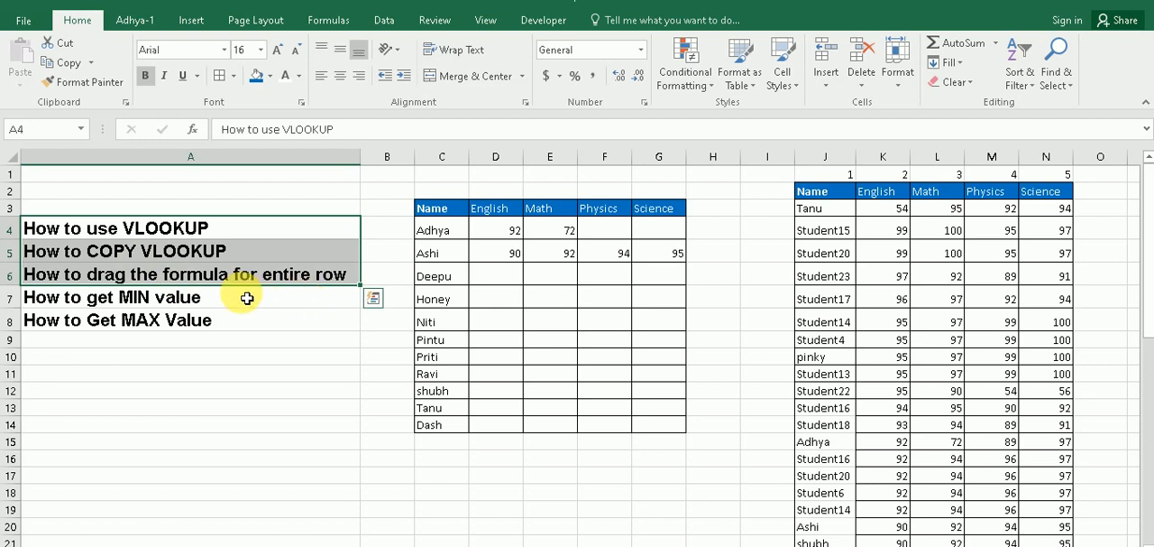
Clear the marks of the first two students in D4:G5
left_click(104, 296)
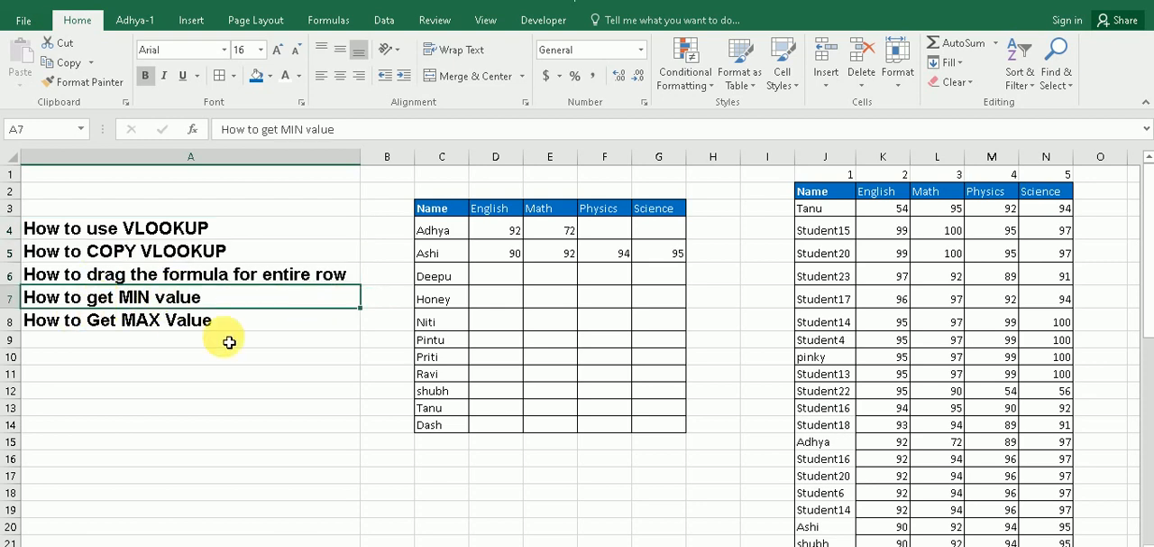
left_click_drag(508, 232, 669, 258)
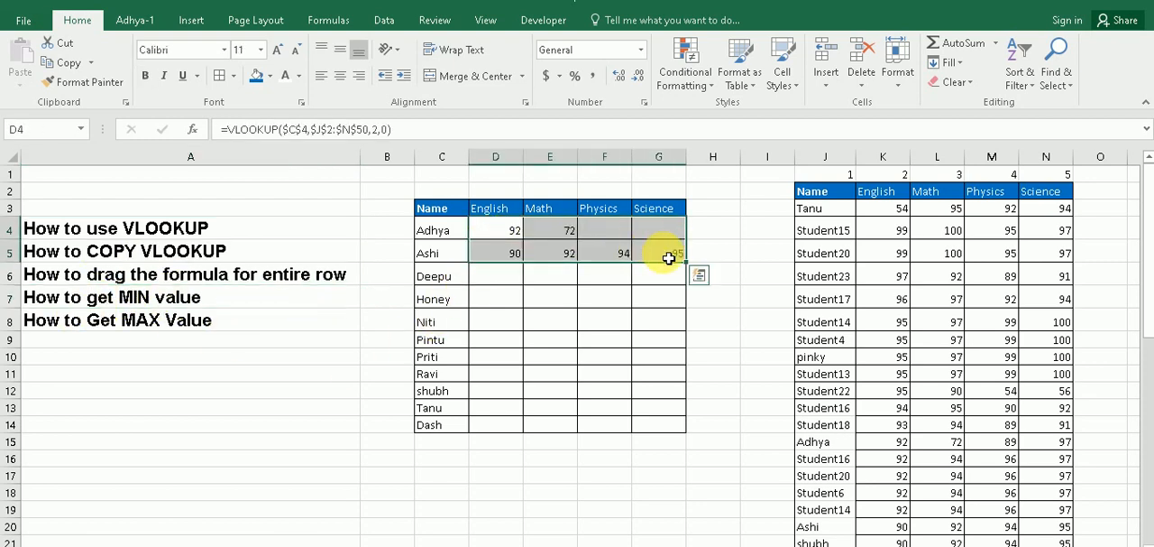
key("Delete")
left_click(560, 297)
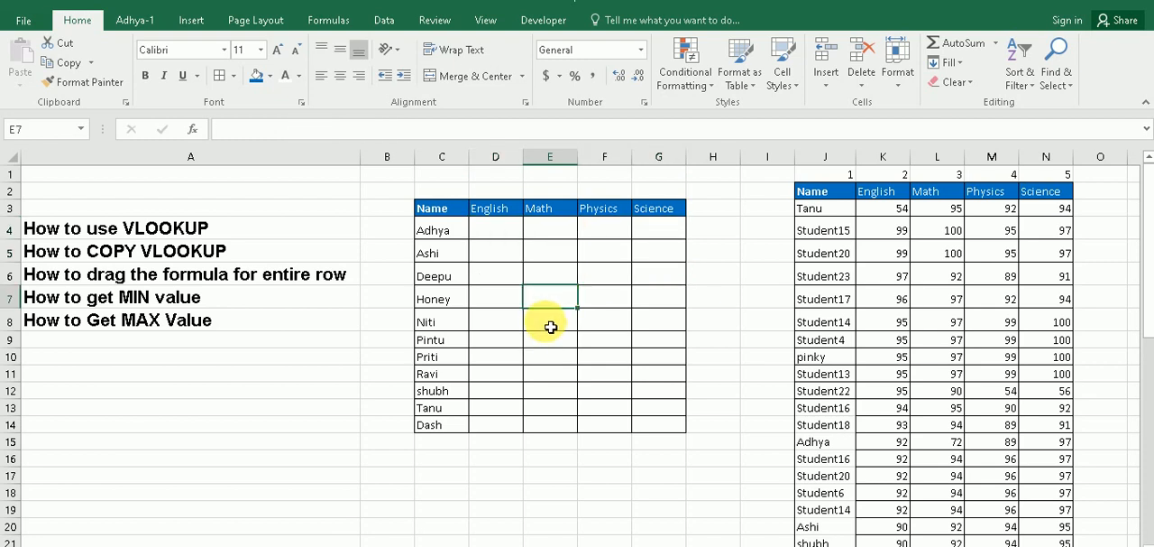
scroll(505, 360, "down", 1)
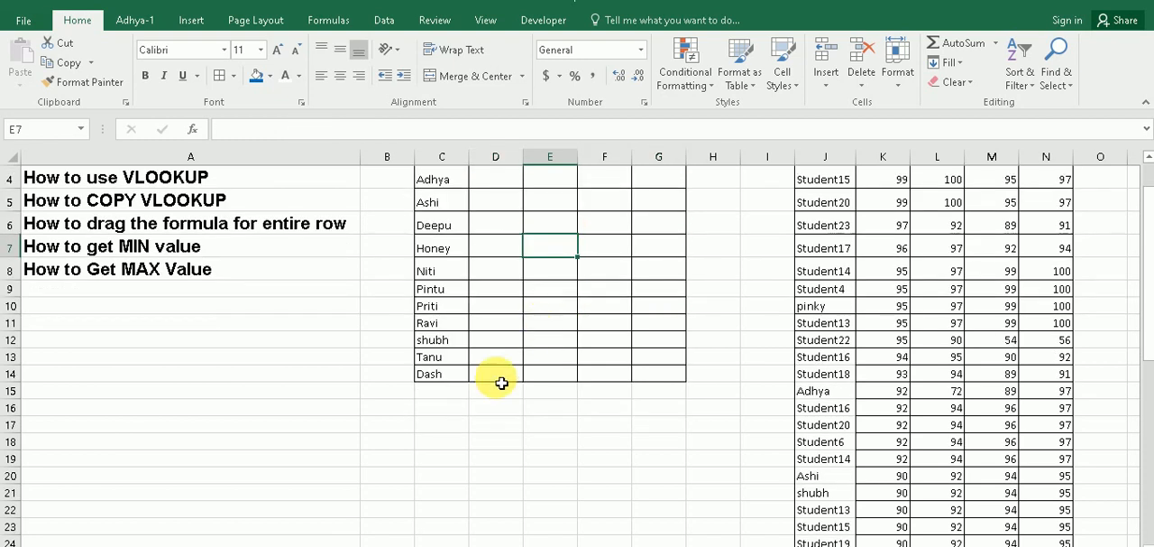
left_click(451, 438)
scroll(622, 438, "up", 1)
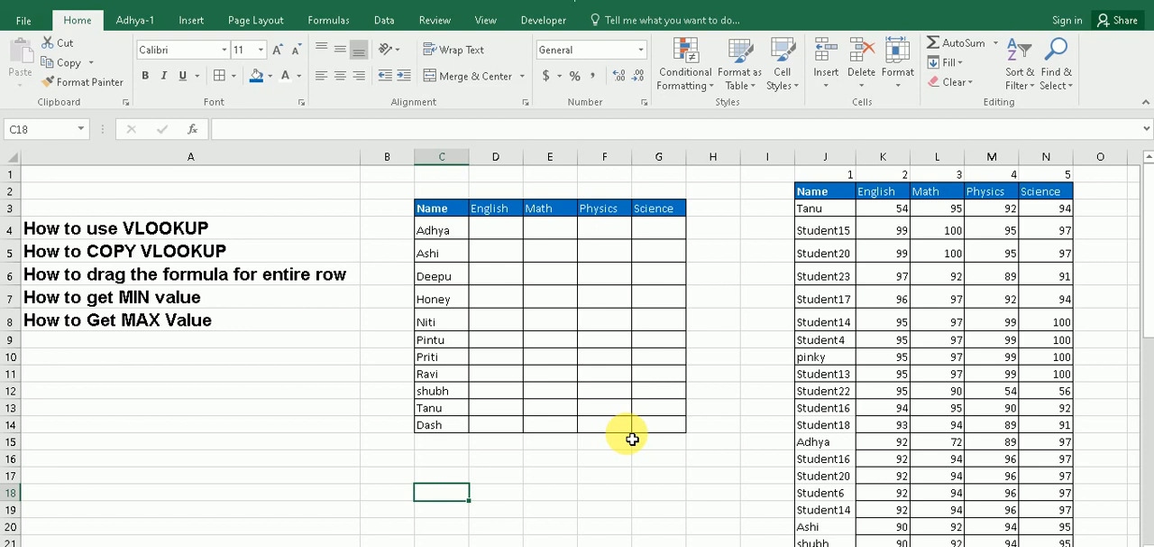
left_click(892, 198)
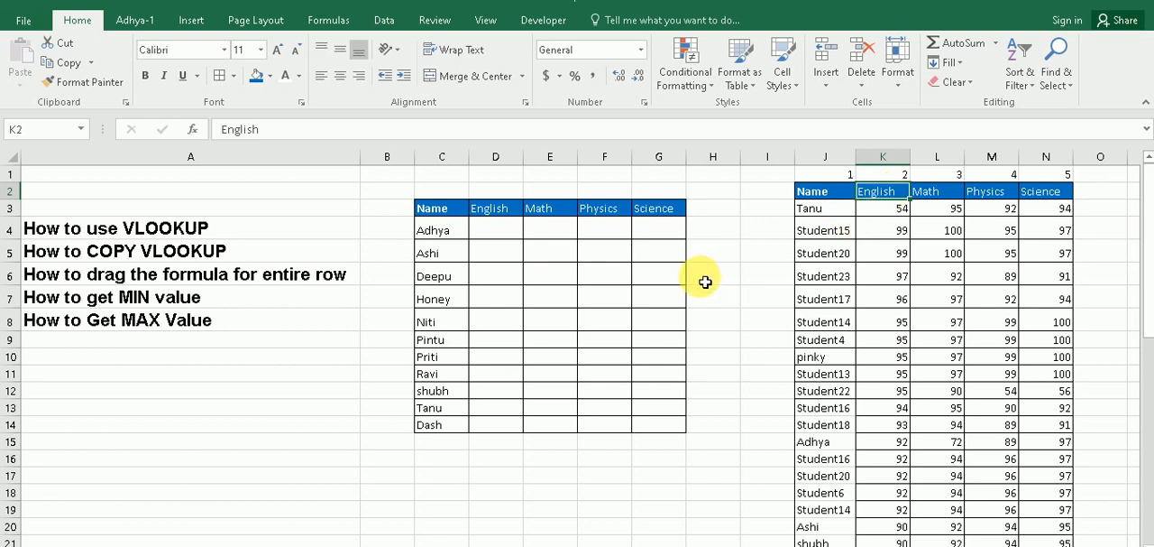
Start a VLOOKUP formula in C17 with MAX(K3:K50), the highest English mark, as its lookup value
left_click(453, 475)
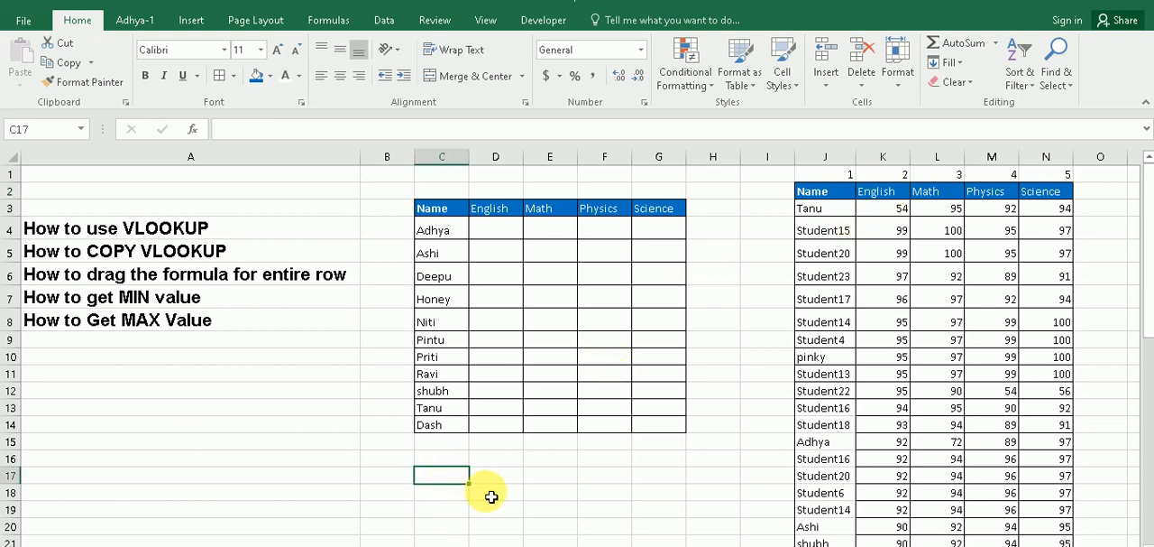
type("=vlo")
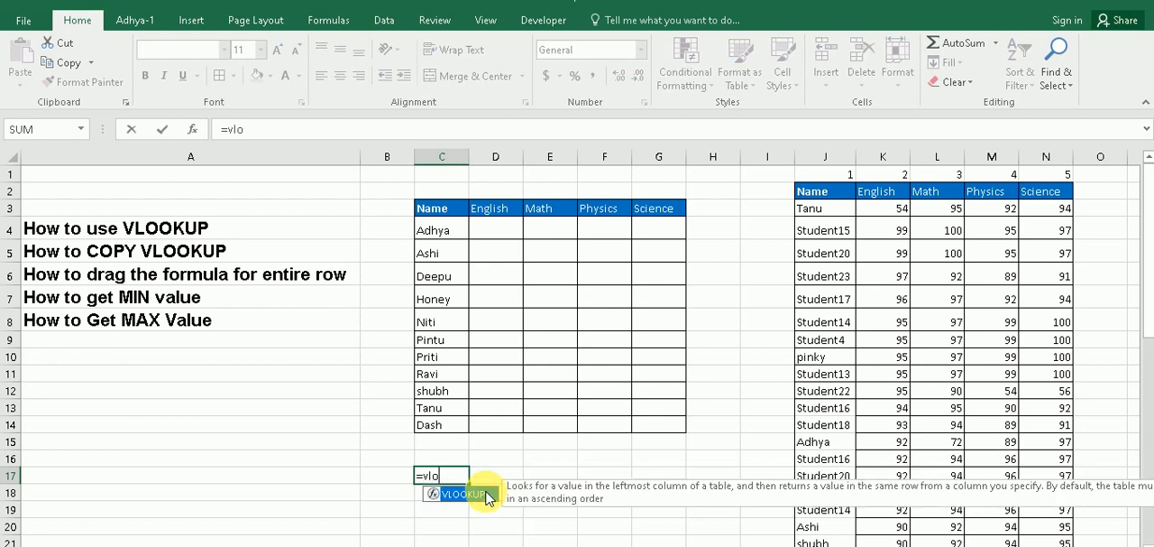
double_click(464, 493)
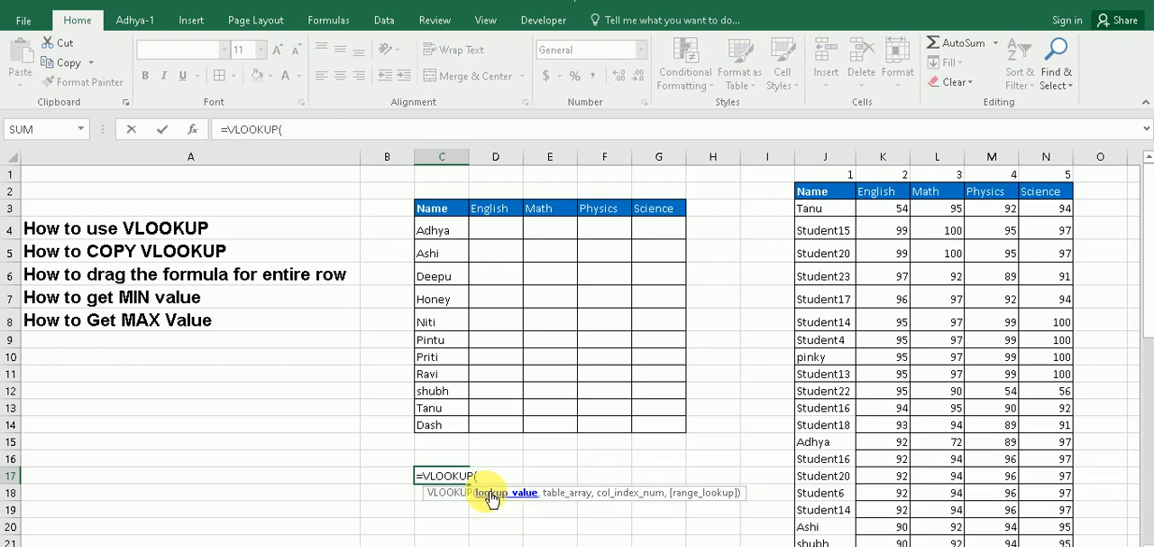
type("ma")
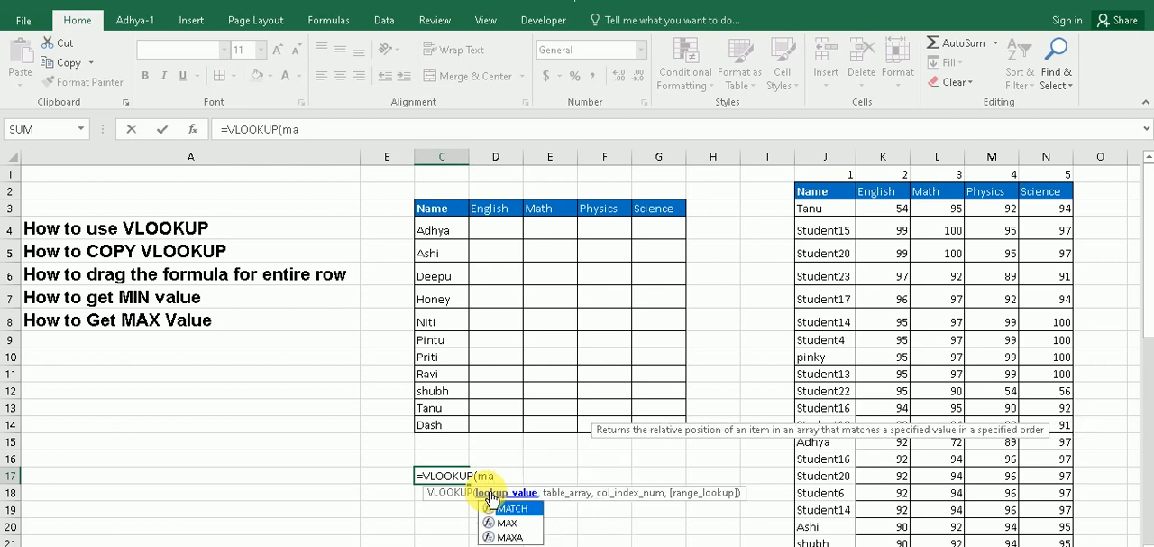
key("Down")
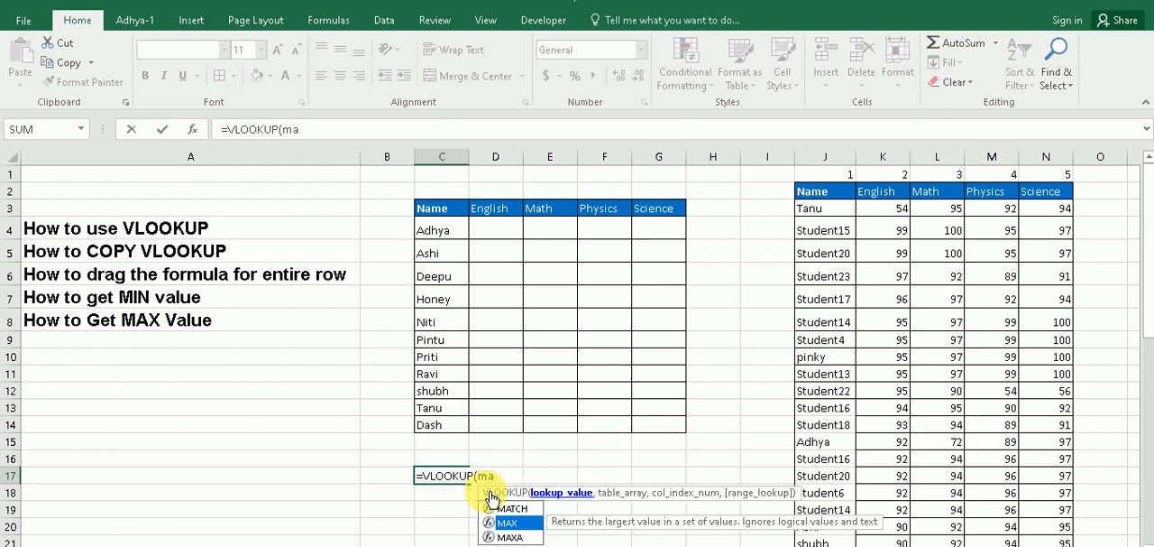
key("Tab")
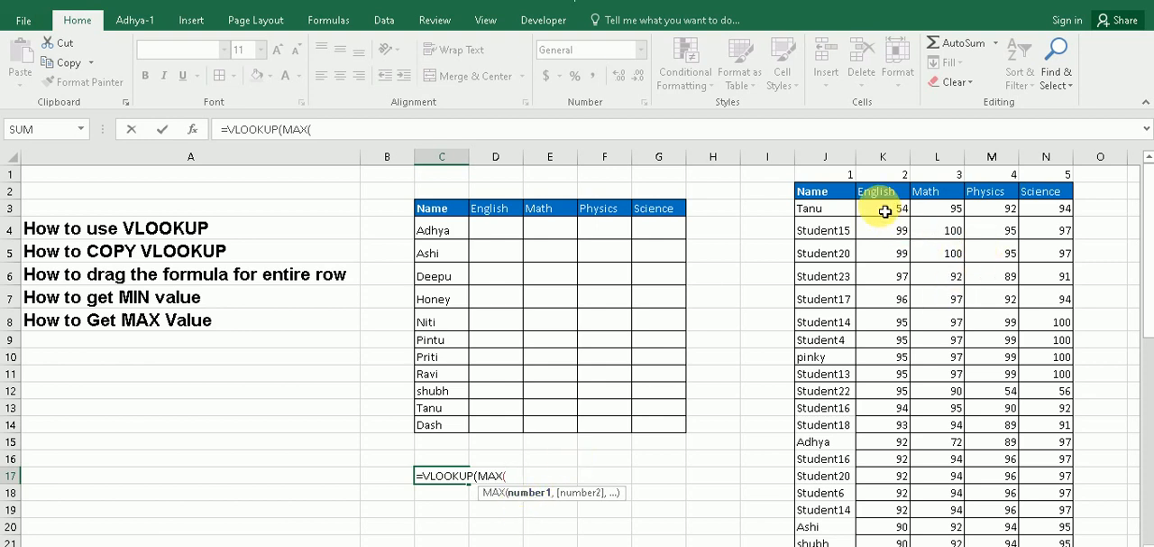
left_click_drag(885, 209, 898, 516)
scroll(392, 246, "up", 10)
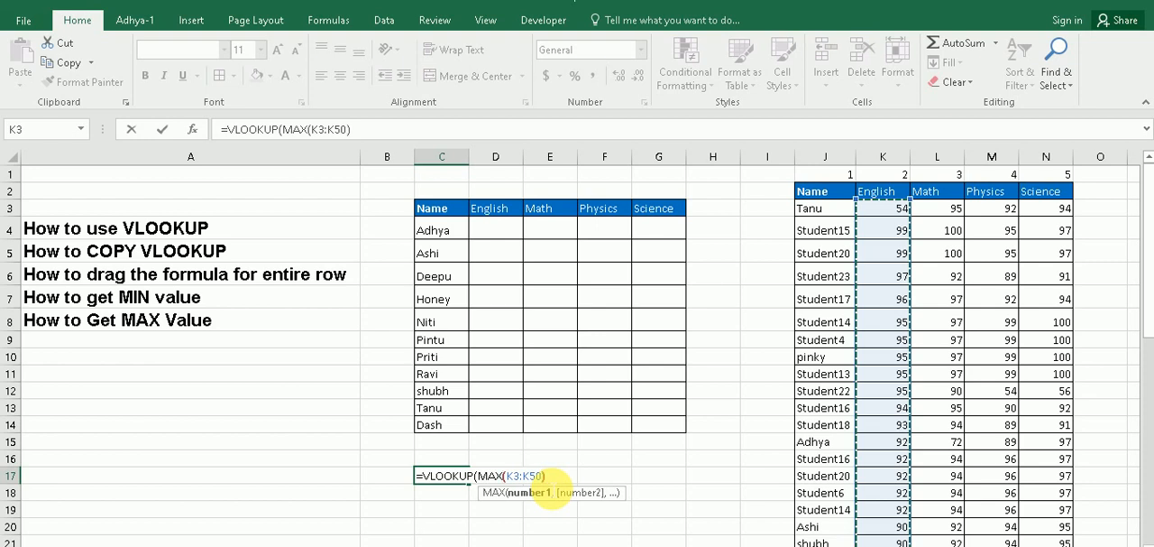
type(",")
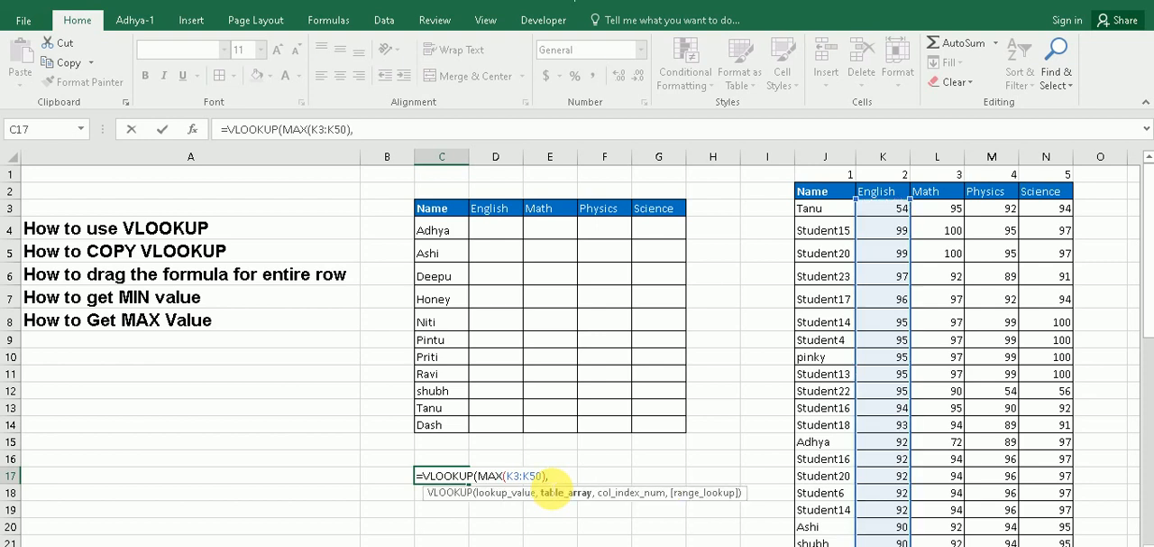
Complete the C17 VLOOKUP with table array K3:K50, column index 1 and range lookup 0
left_click_drag(856, 207, 900, 532)
scroll(621, 370, "up", 10)
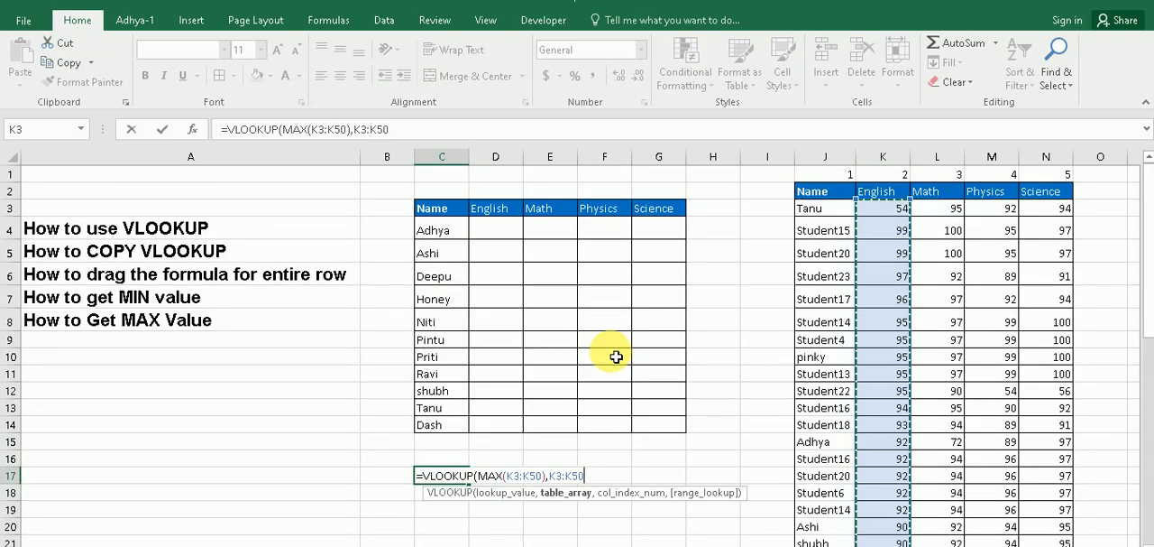
type(",")
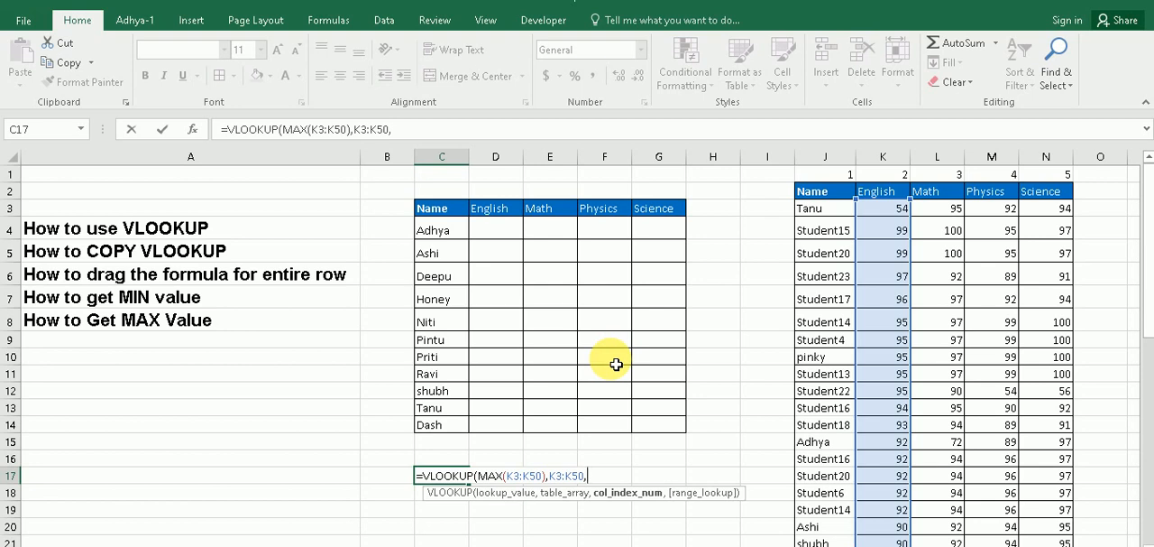
type("1,")
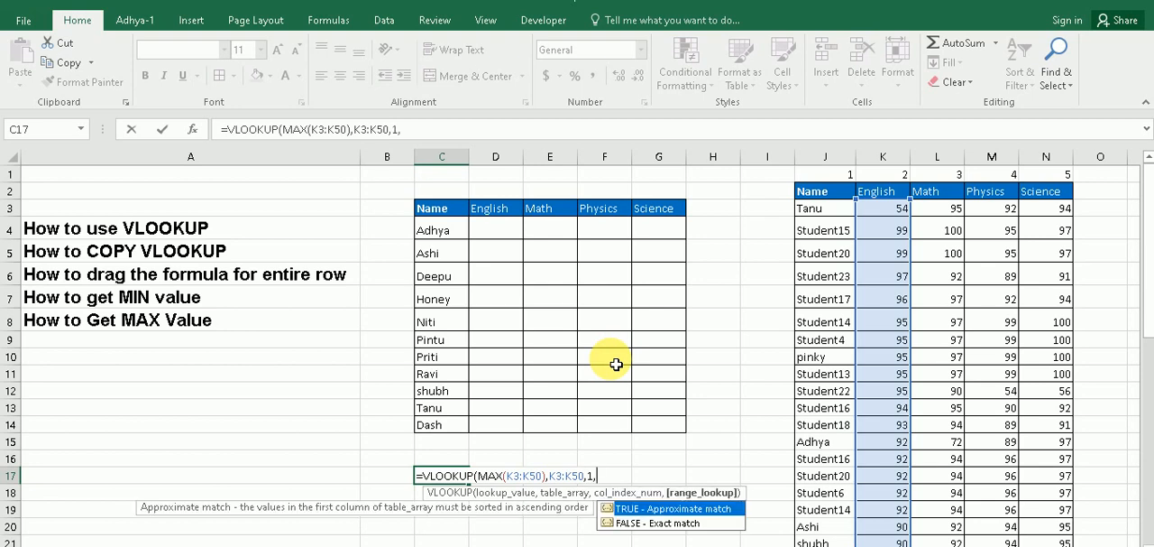
type("0")
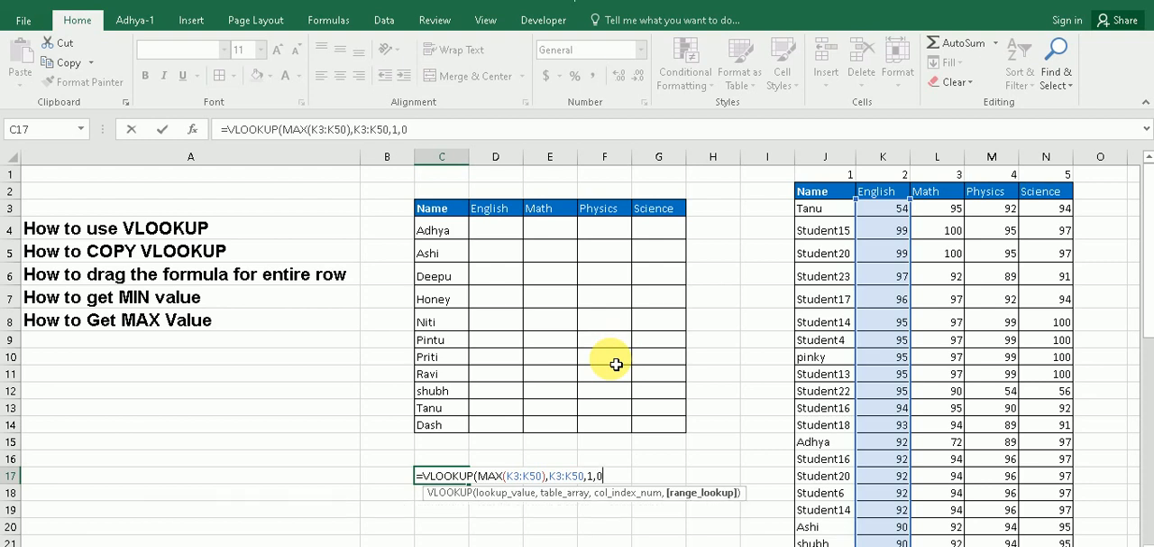
type(")")
key("Return")
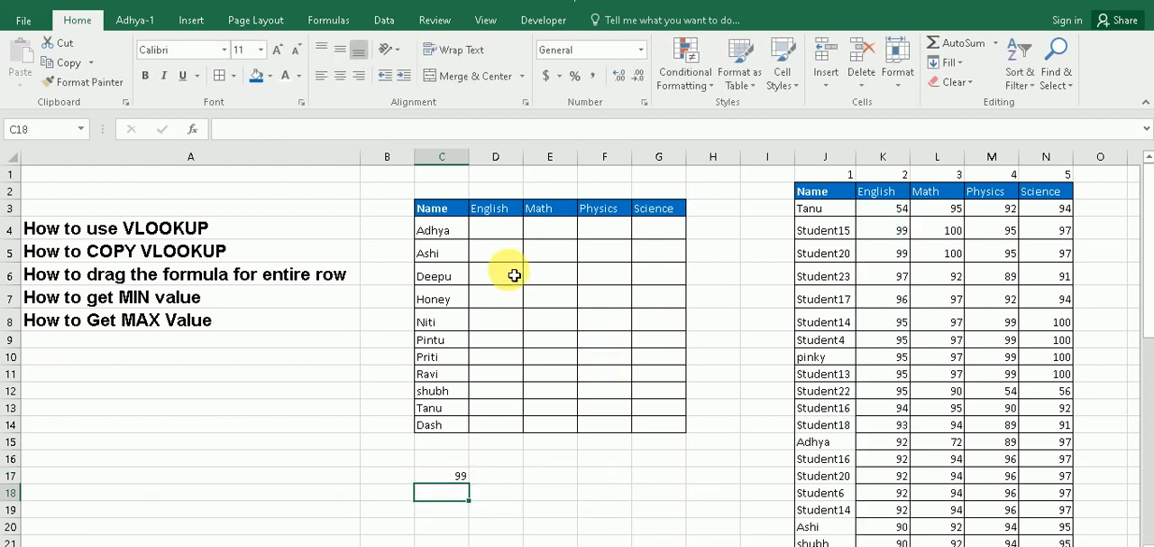
Label the C17 result by entering Max in B17
left_click(453, 478)
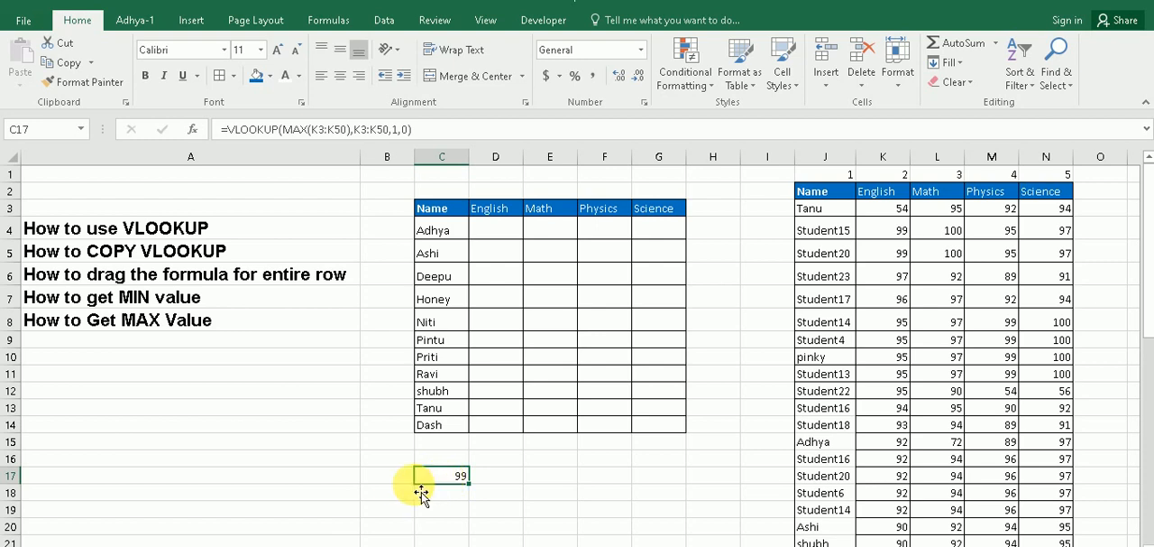
left_click(387, 479)
type("Max")
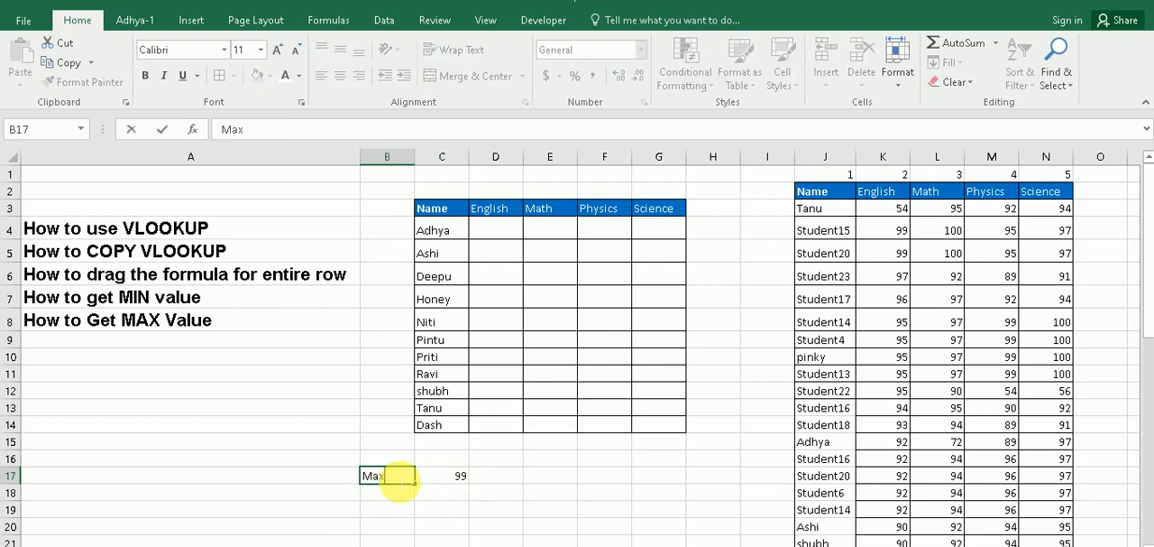
key("Tab")
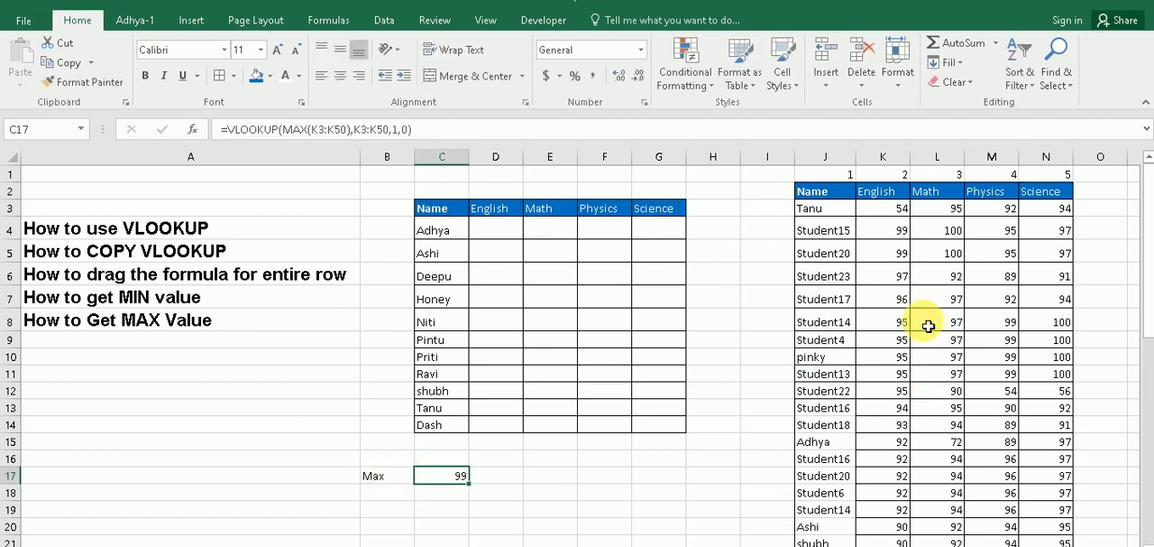
Set Student15's English mark in K4 to 110 and check the maximum in C17
left_click(895, 232)
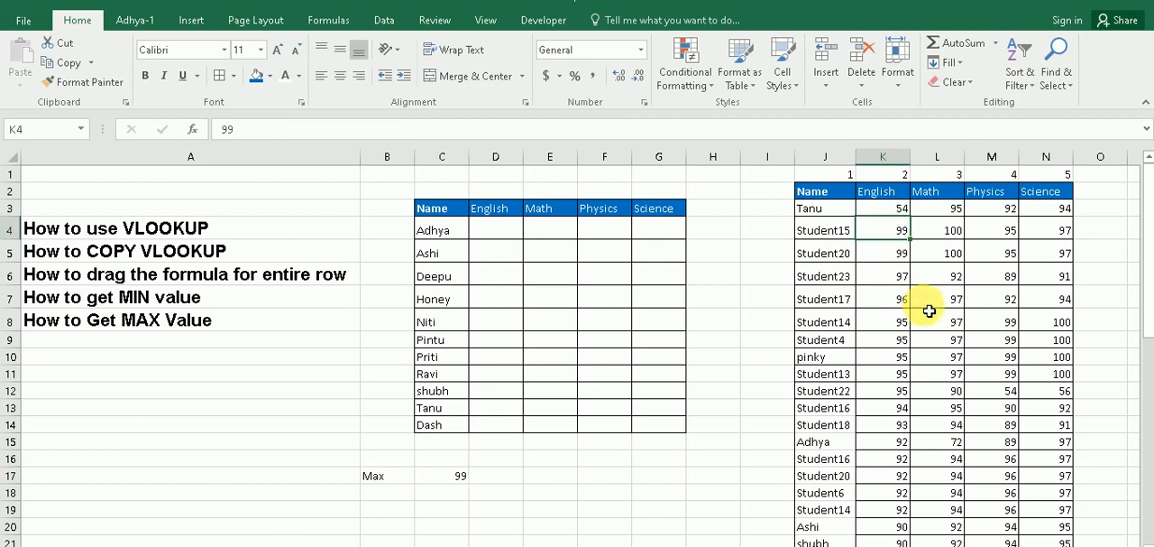
type("110")
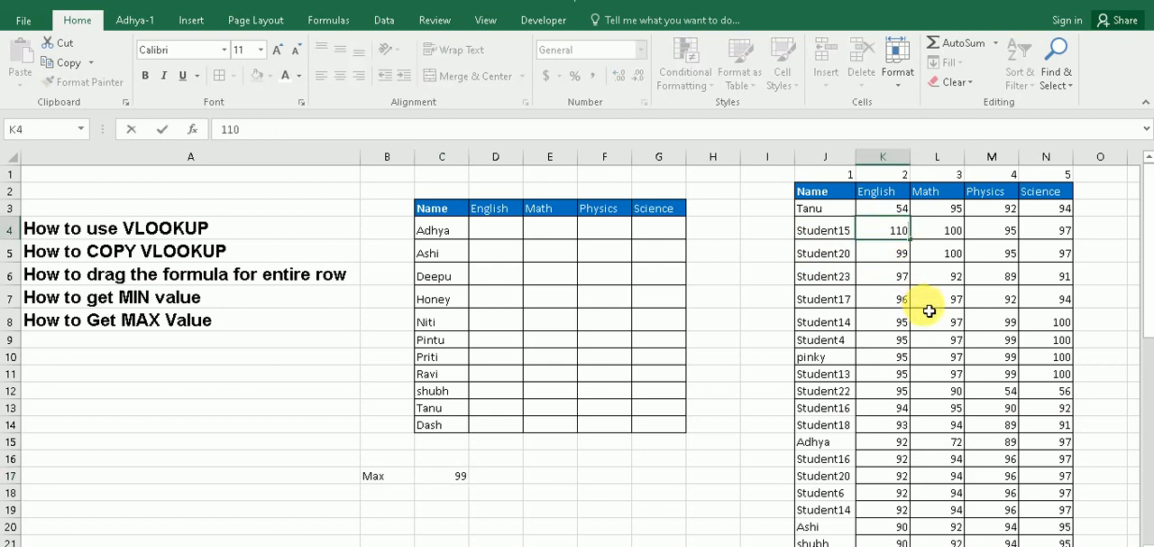
left_click(726, 357)
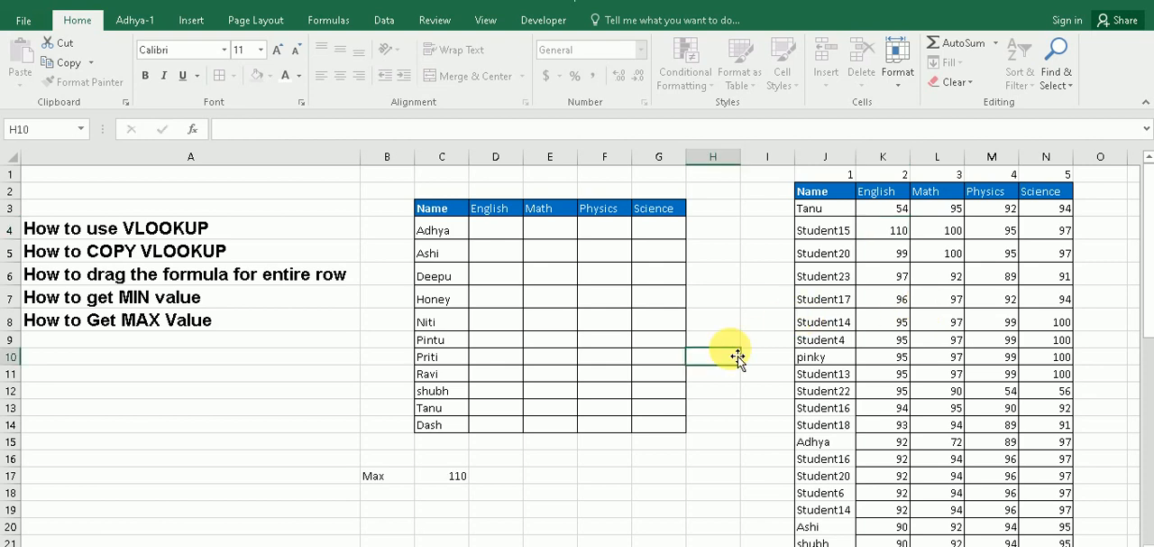
left_click(457, 475)
left_click(899, 237)
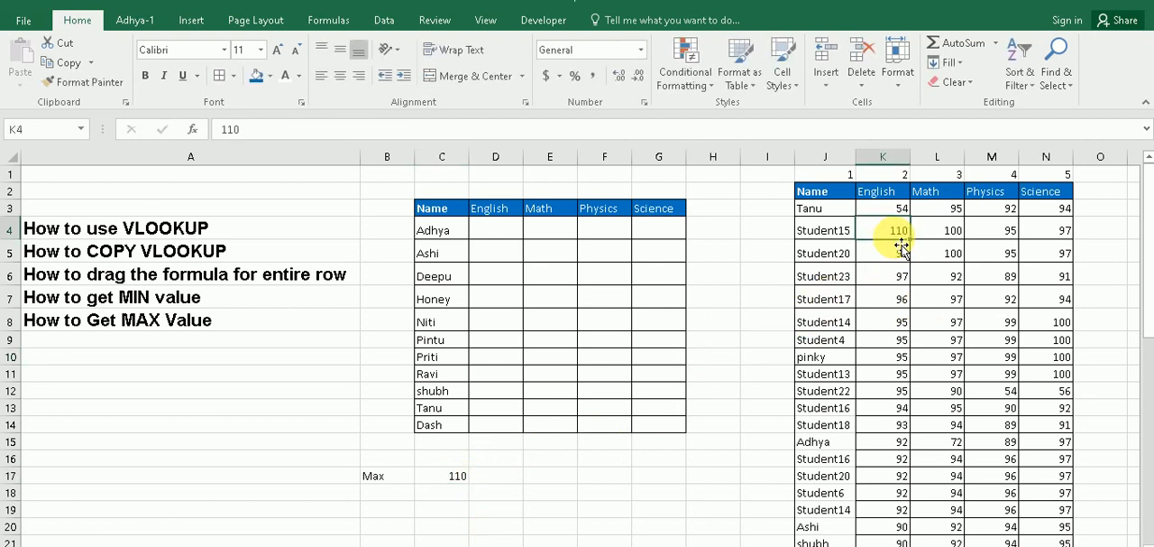
Enter the label Min in B18, below the Max label
left_click_drag(381, 479, 444, 476)
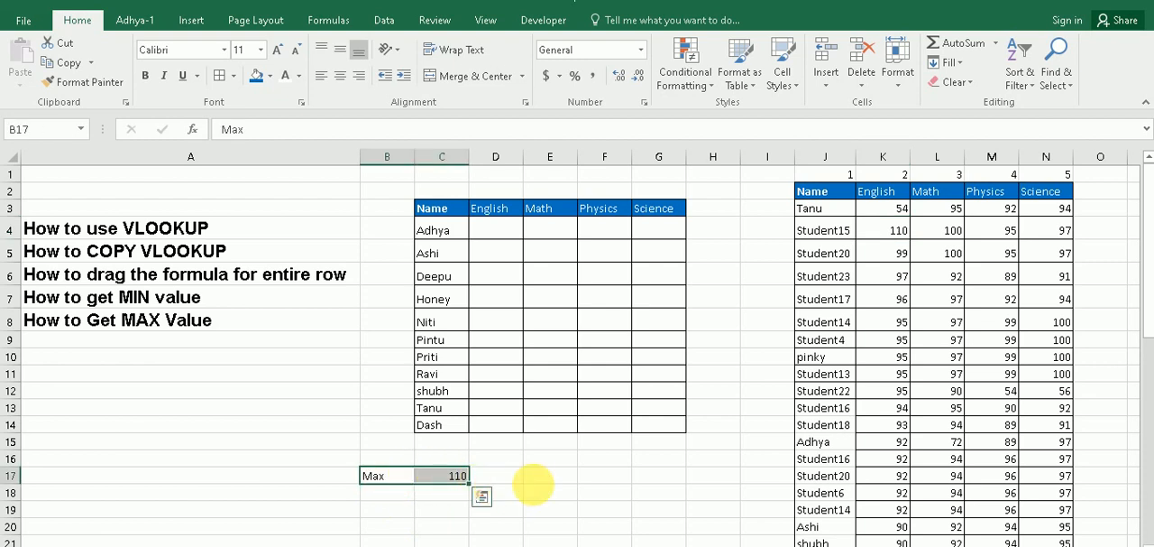
left_click(541, 492)
left_click(373, 491)
type("Min")
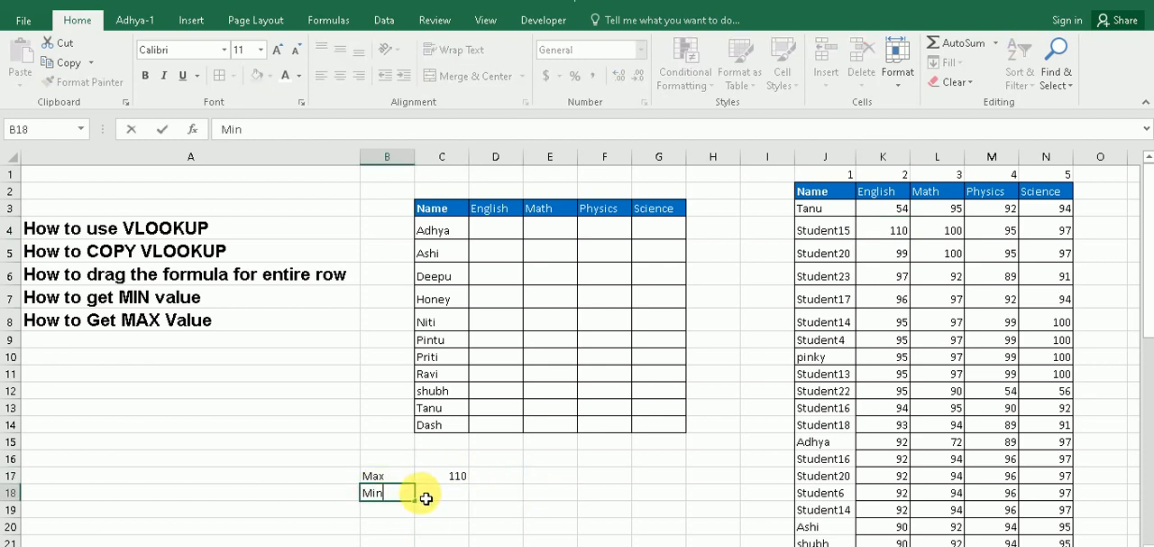
key("Tab")
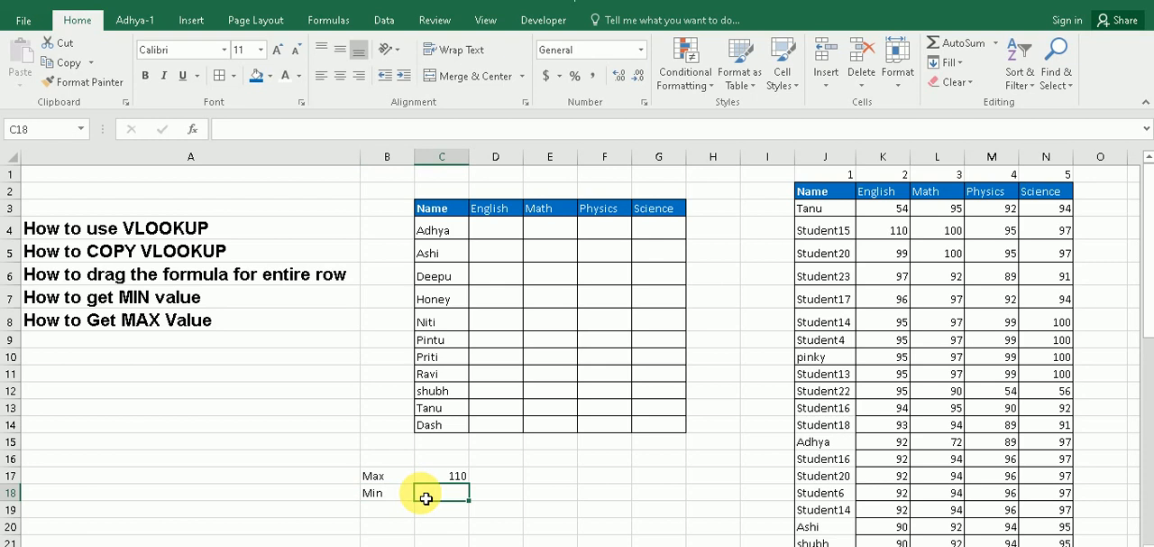
Start a VLOOKUP formula in C18 with MIN(L3:L50), the lowest Math mark, as its lookup value
type("=vlo")
key("Tab")
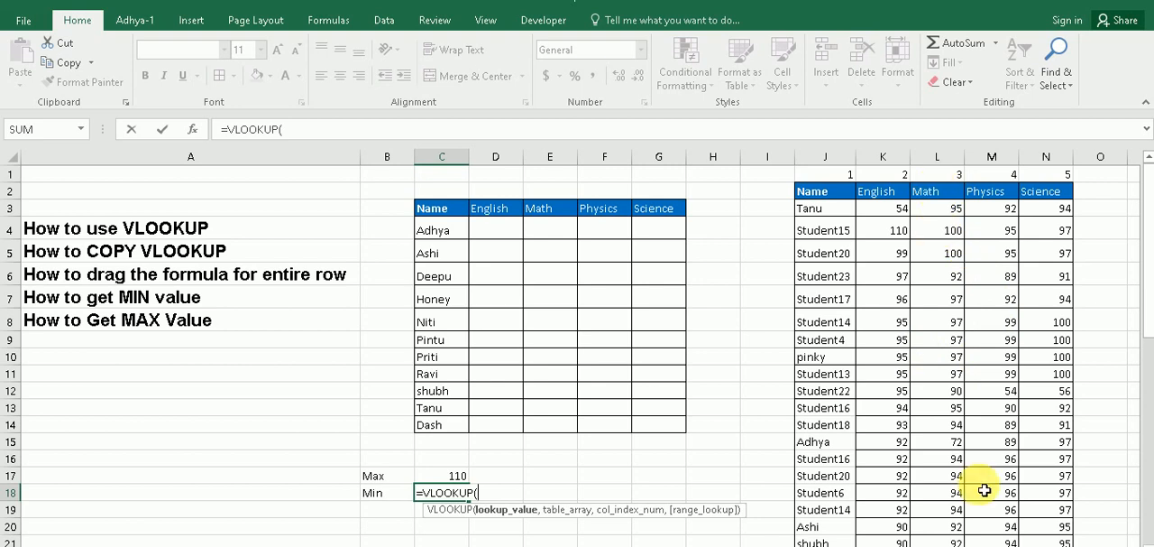
type("min")
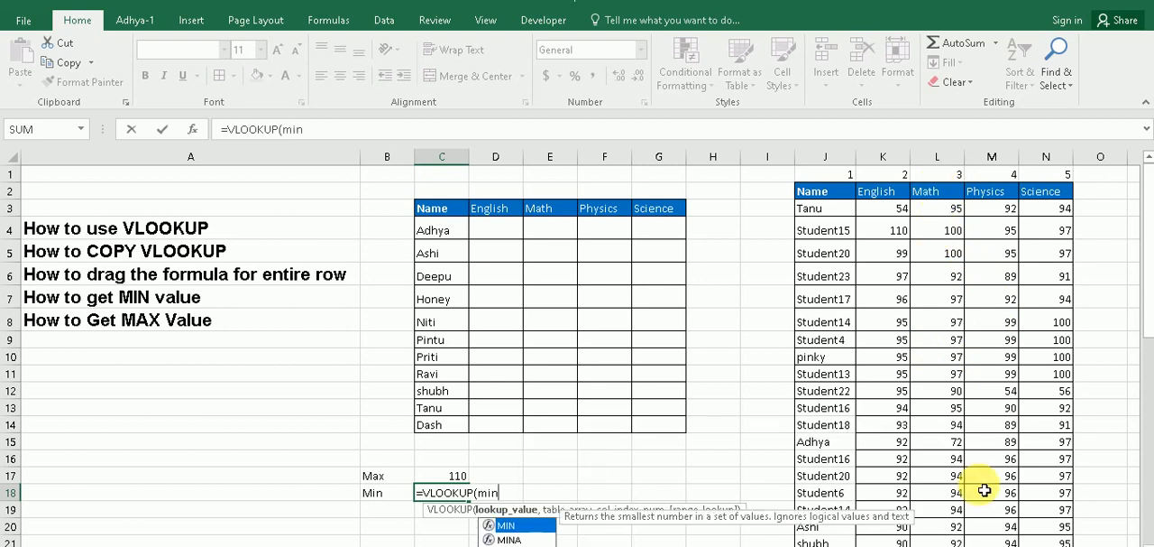
type("(")
left_click_drag(948, 215, 948, 513)
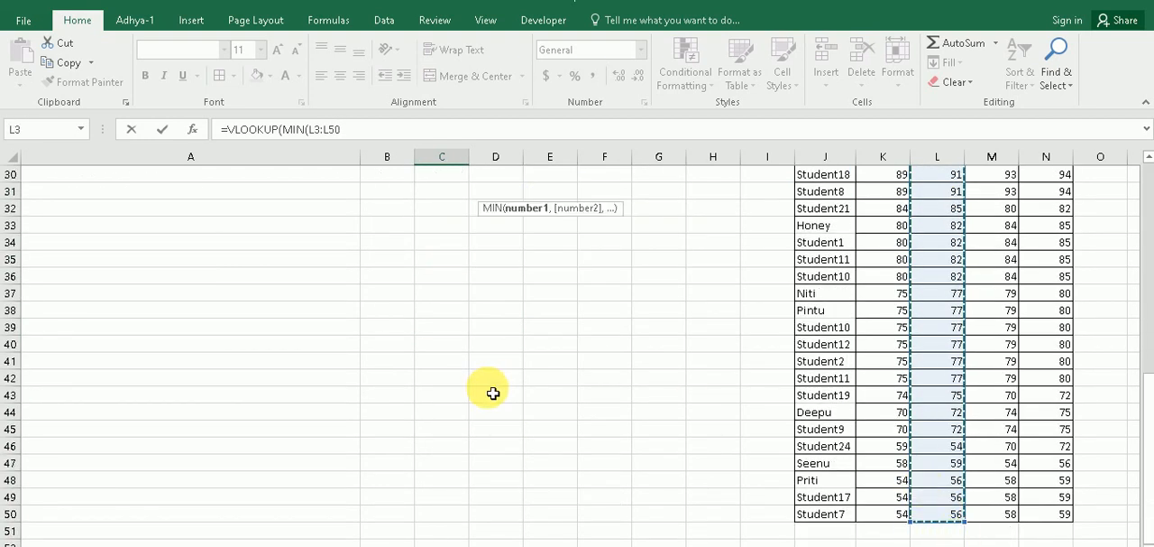
scroll(493, 394, "up", 10)
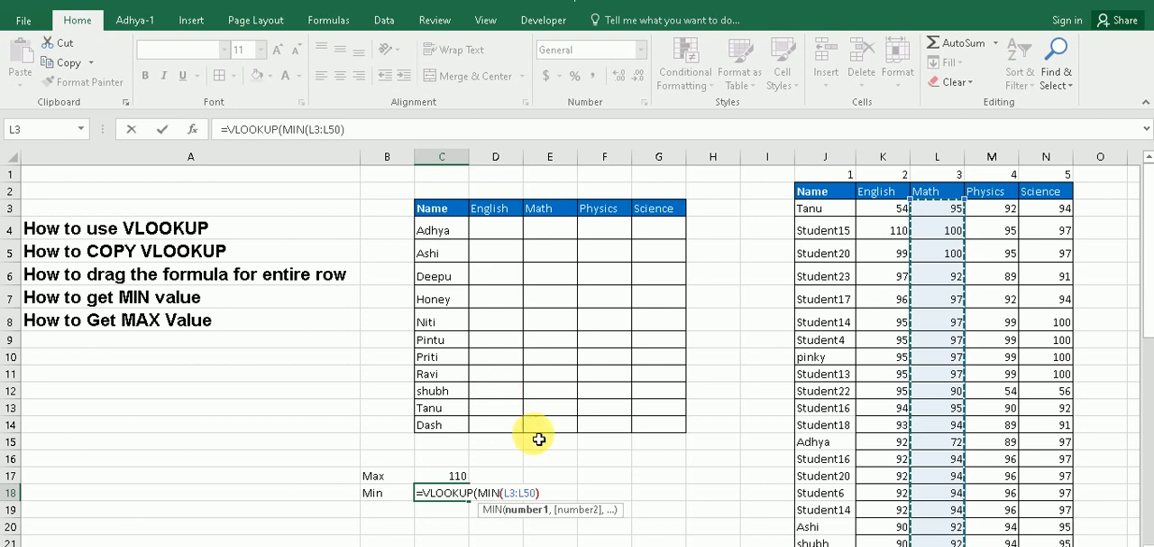
type(",")
Complete the C18 VLOOKUP with table array L3:L50, column index 1 and exact match 0, and inspect the Min row
left_click_drag(938, 208, 949, 536)
scroll(559, 352, "up", 10)
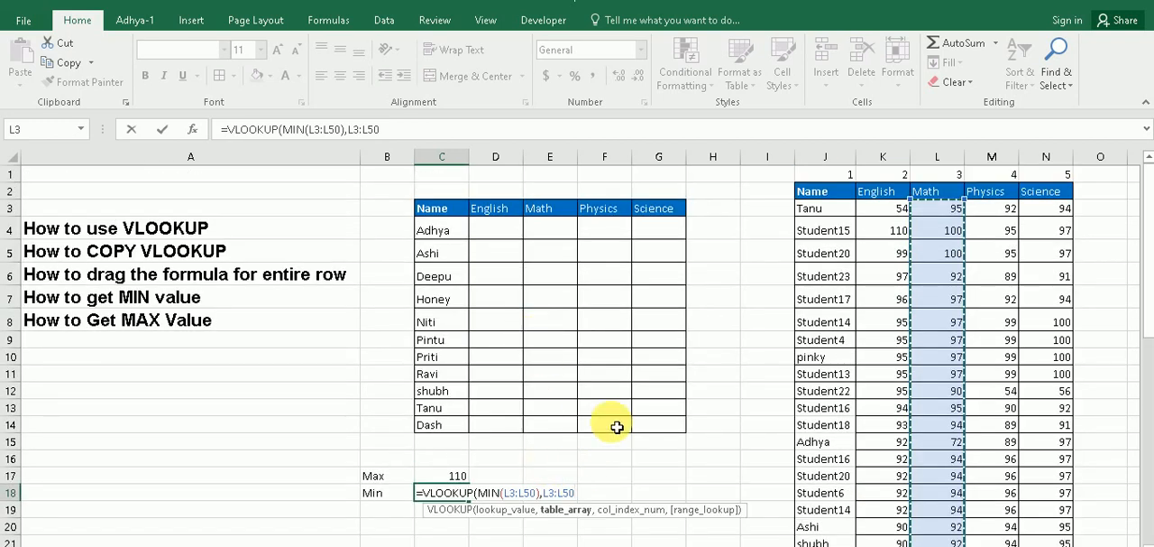
type(",")
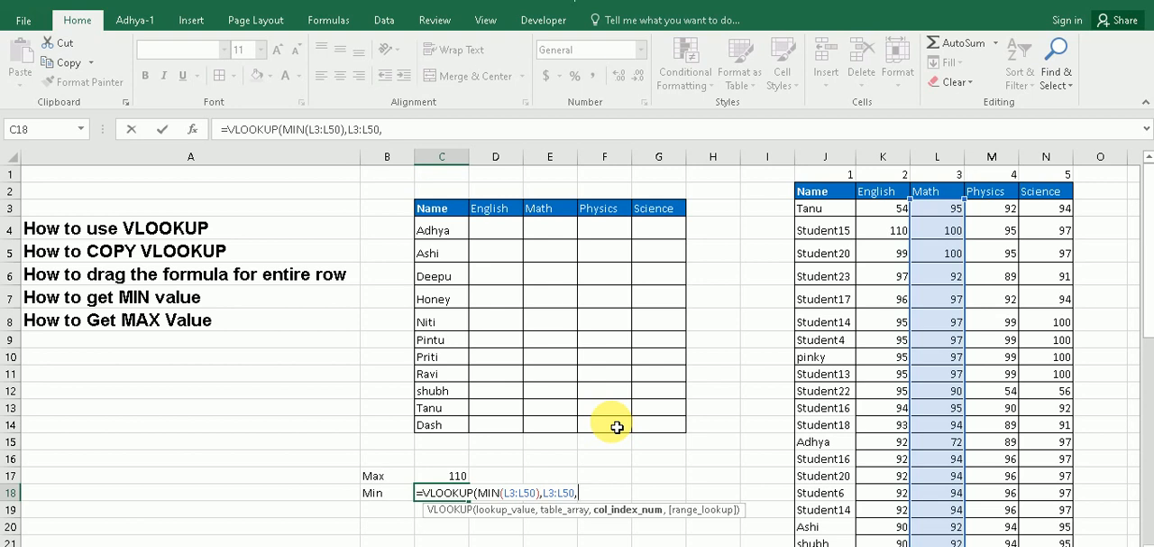
type("1,0")
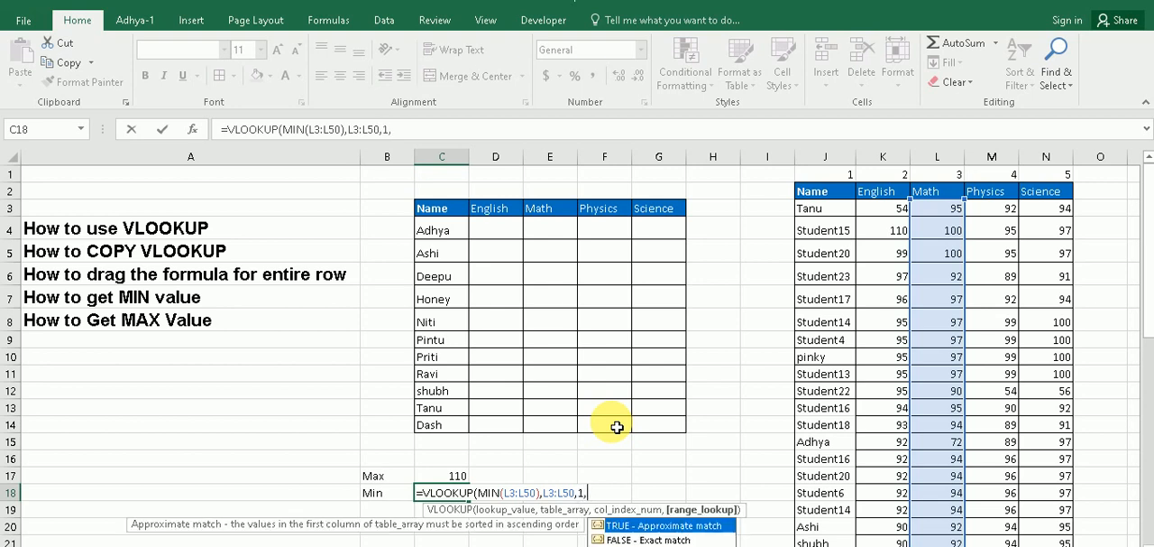
type(")")
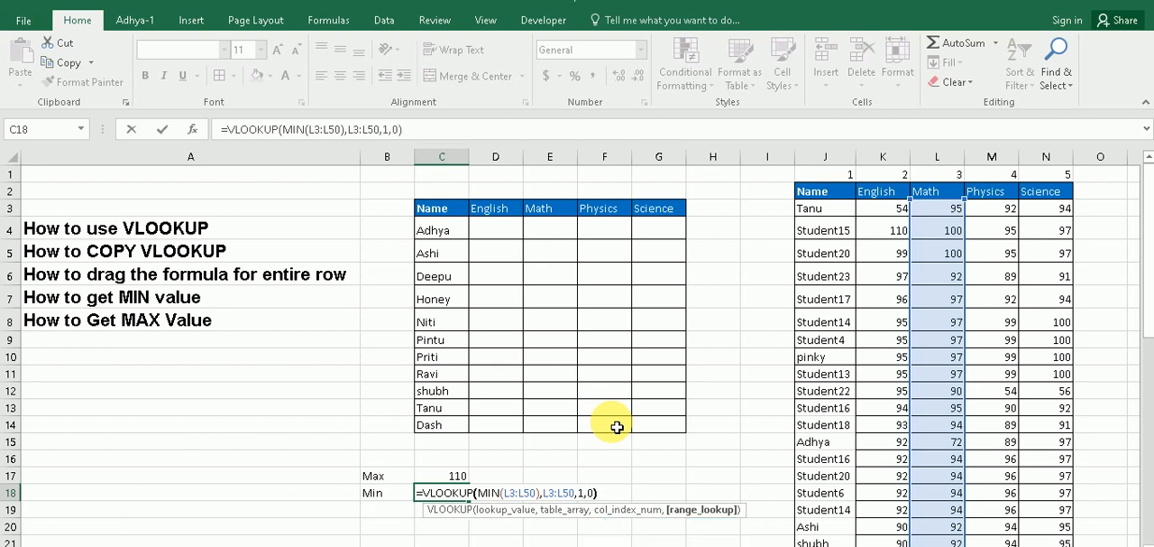
key("Return")
left_click(424, 495)
left_click_drag(380, 494, 451, 497)
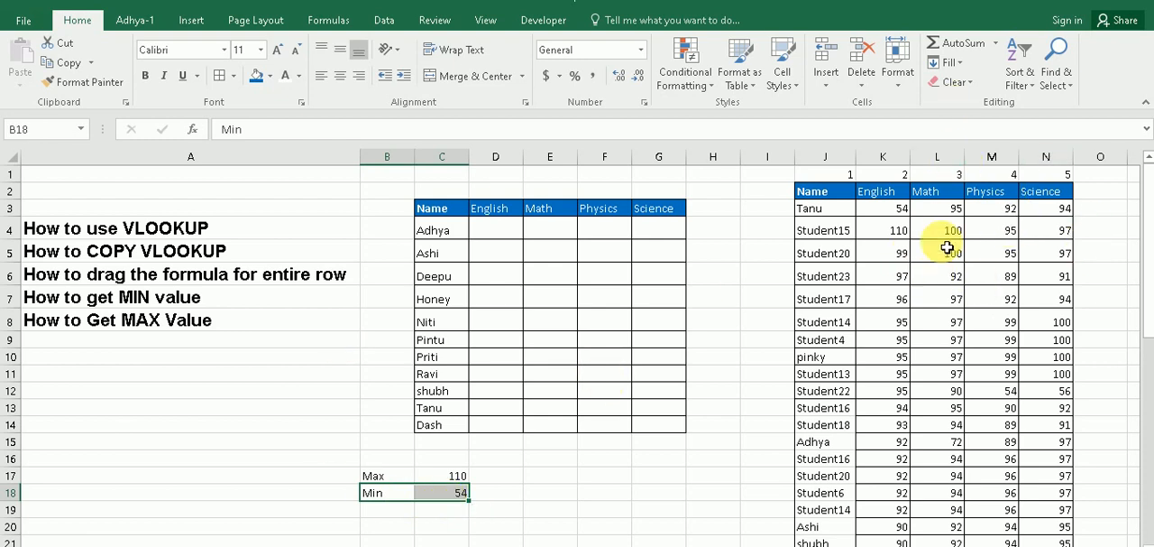
Set Tanu's Math mark in L3 to 2 and check the minimum in C18 alongside the Max row
left_click(951, 211)
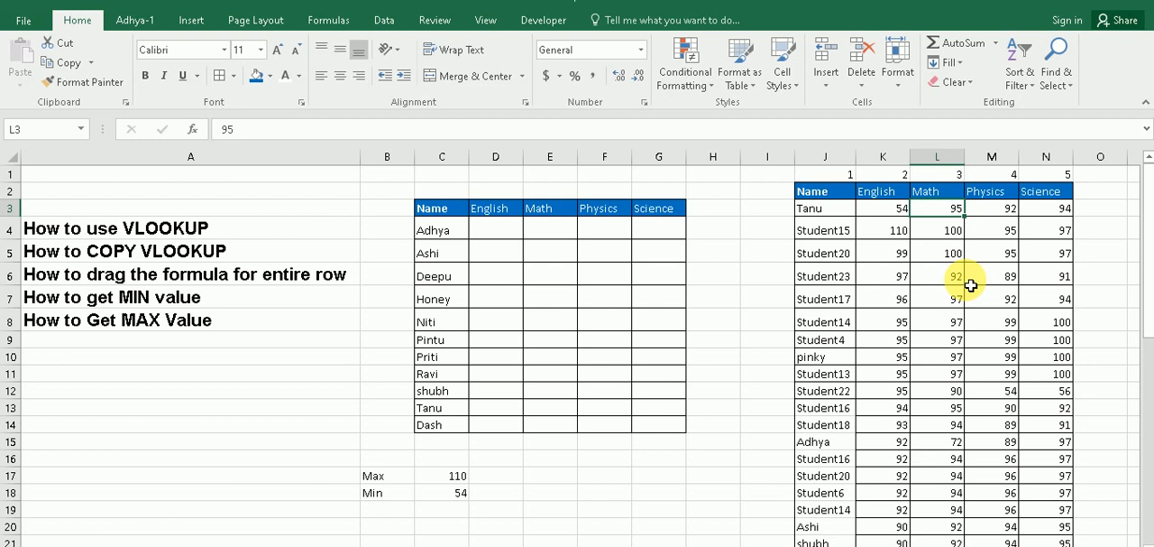
type("2")
left_click(968, 284)
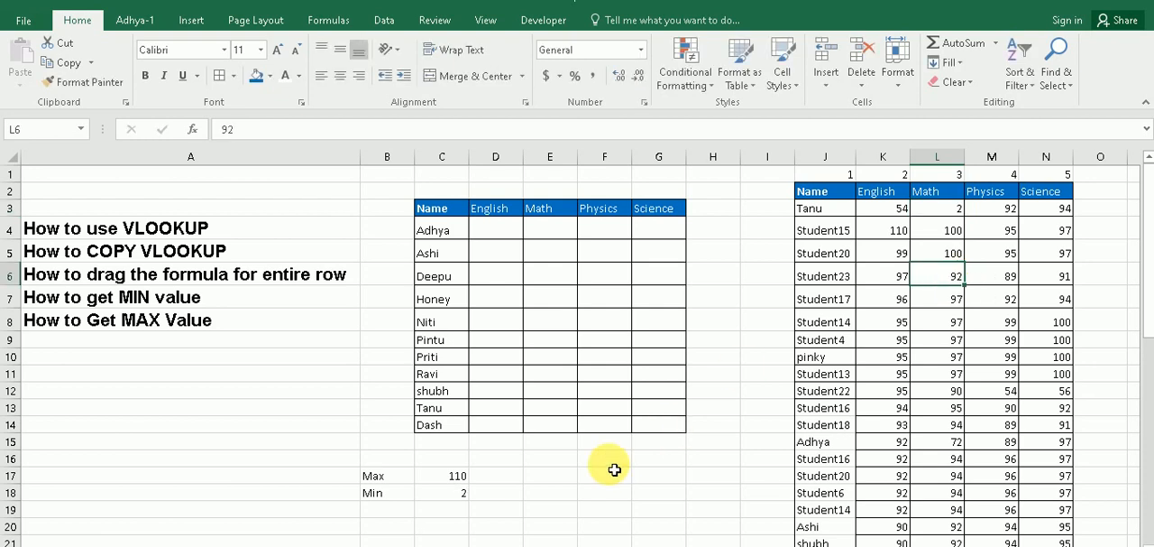
left_click(466, 499)
left_click_drag(381, 478, 438, 493)
left_click(565, 478)
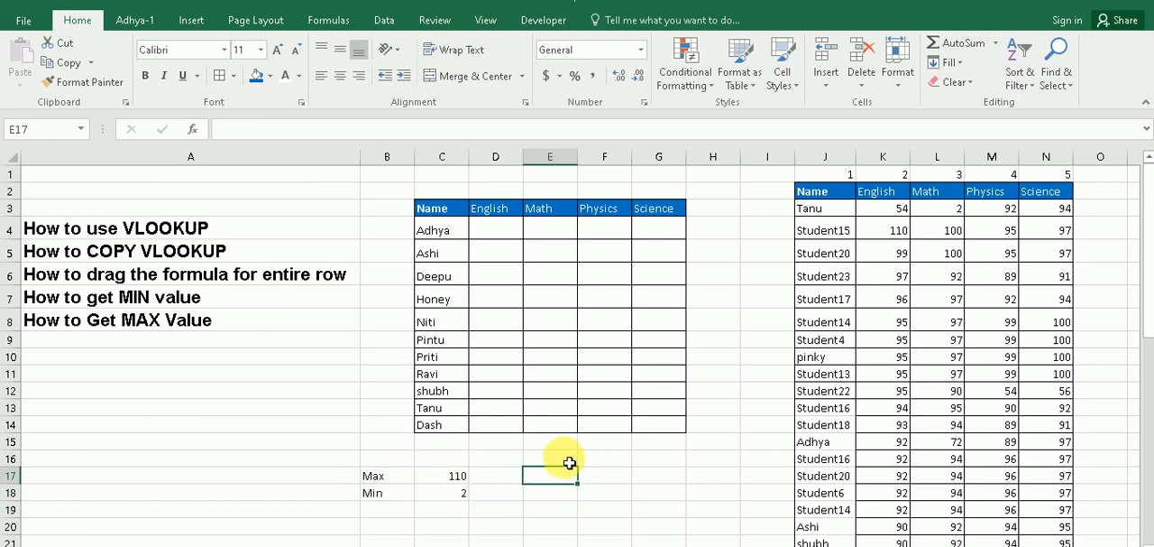
Review the tutorial topics in A4:A8 and the lookup table in C3:G14
left_click_drag(185, 229, 183, 327)
left_click(183, 407)
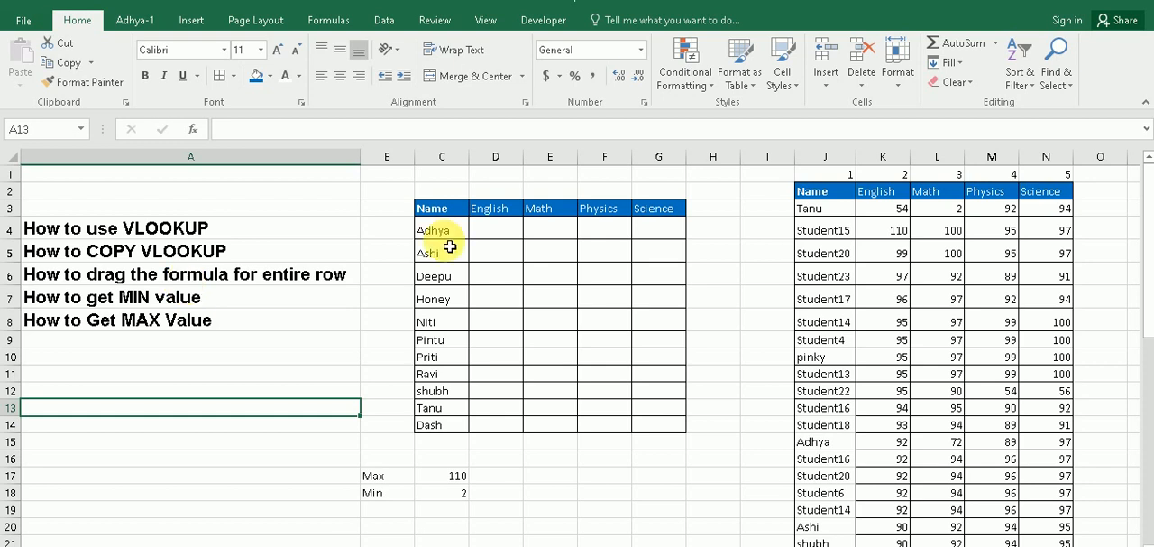
left_click_drag(454, 213, 660, 434)
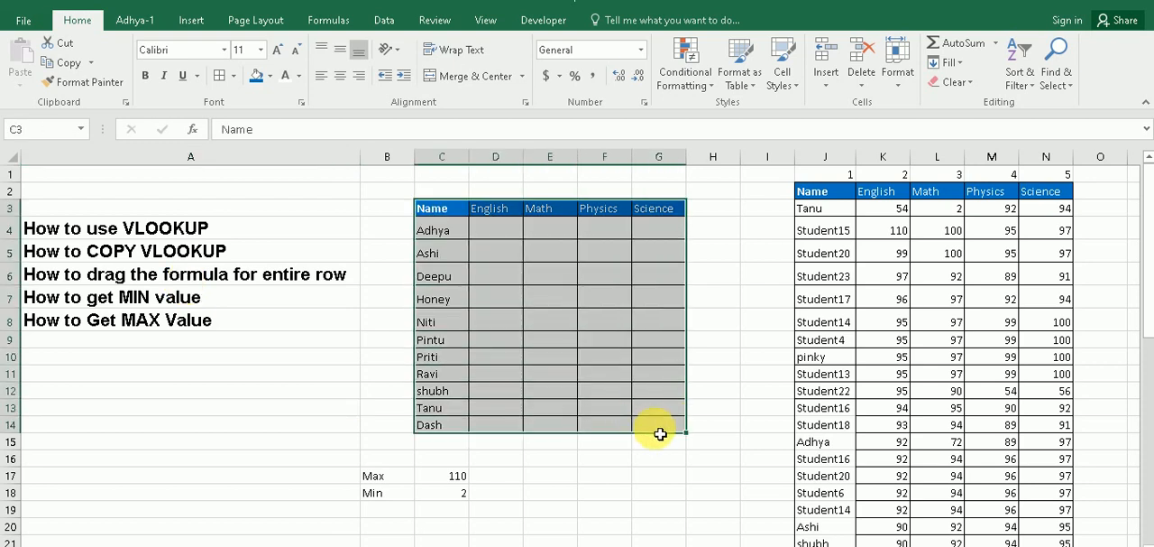
left_click(270, 305)
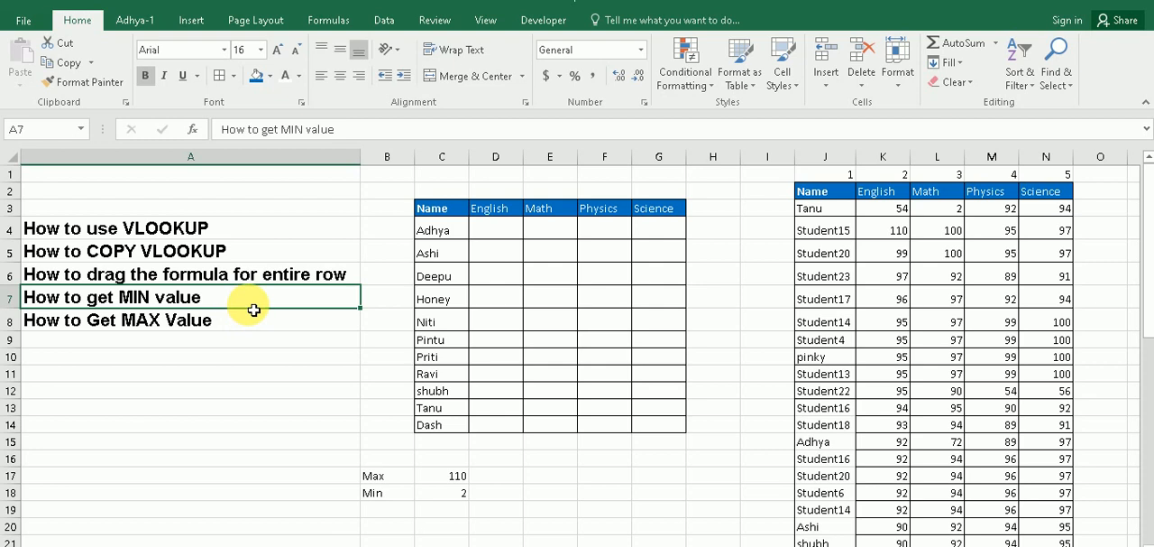
left_click(250, 330)
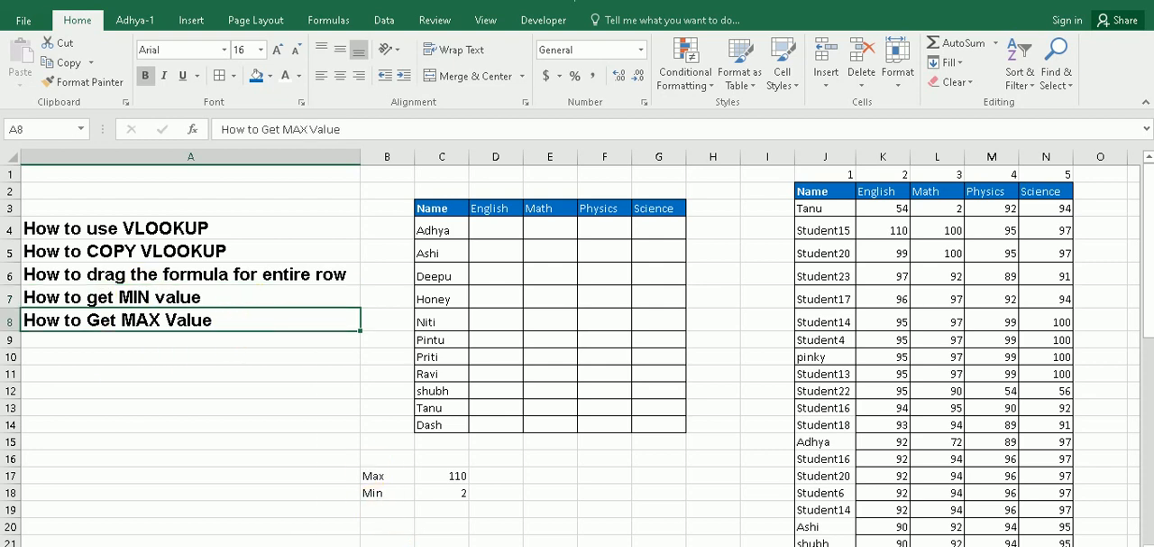
Switch to the running PowerPoint slide show with the Facebook, Twitter and YouTube links
left_click(316, 545)
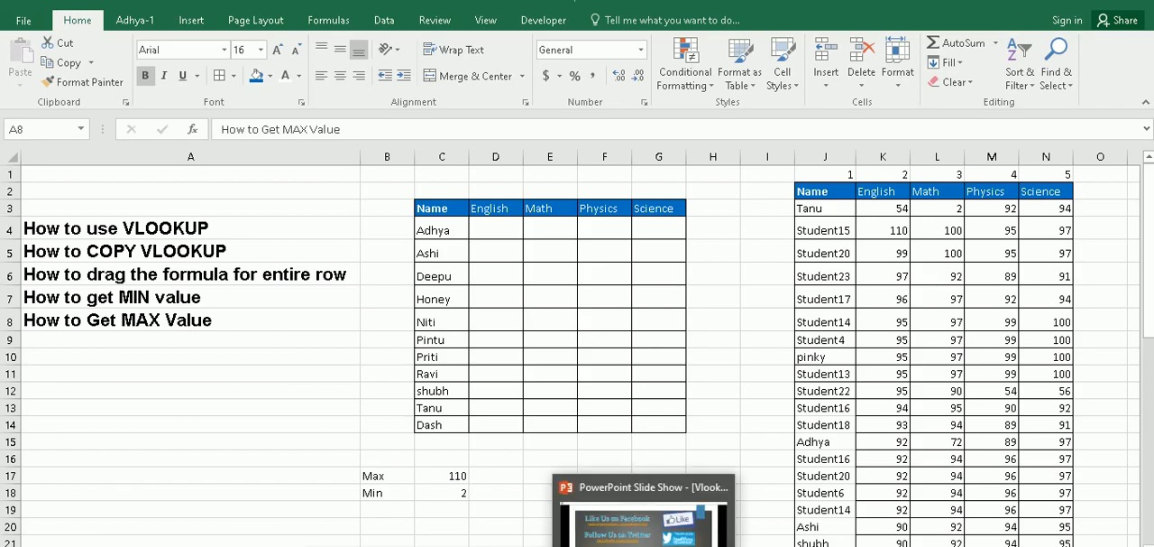
left_click(646, 545)
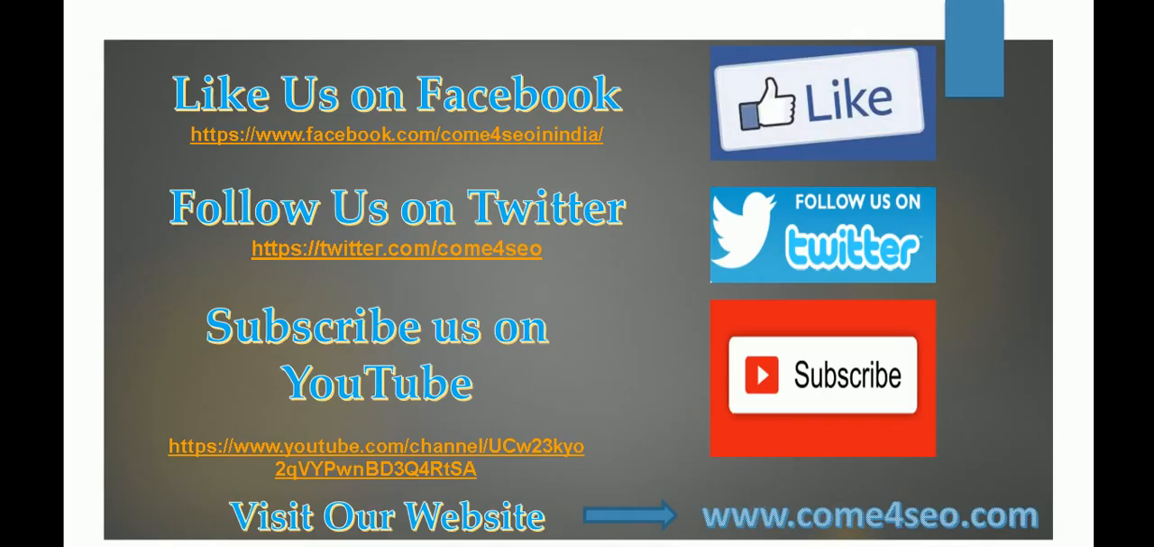